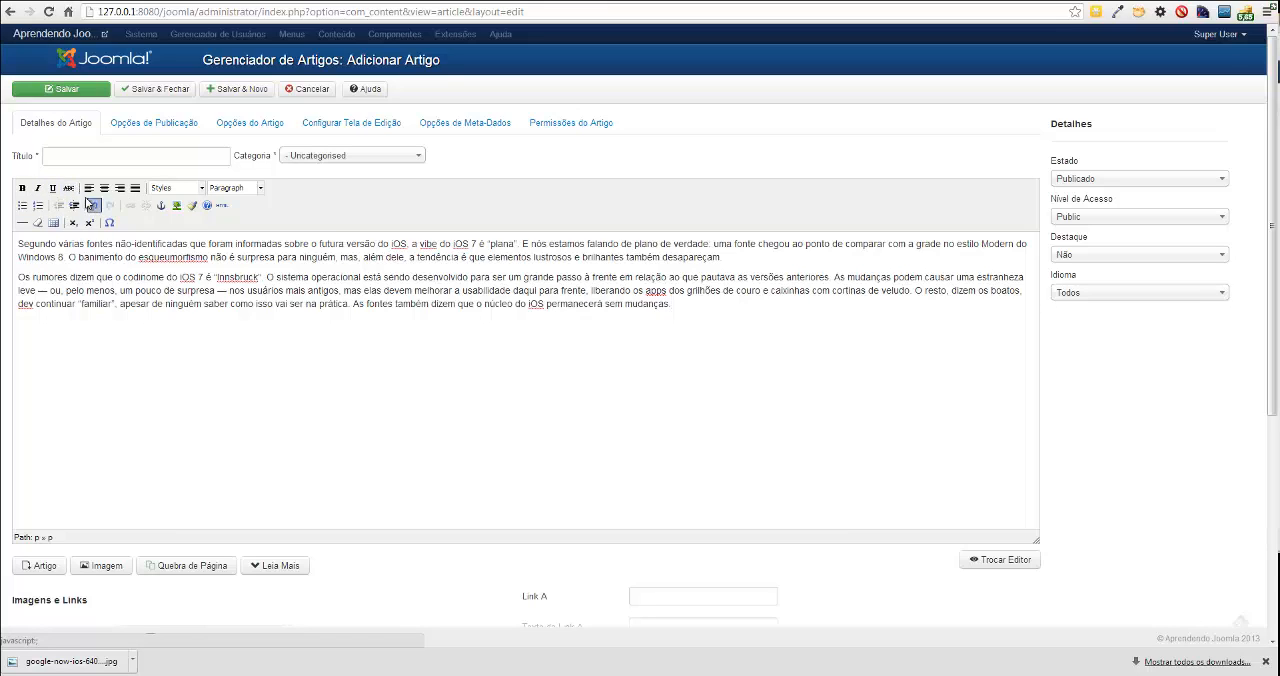
Try strikethrough on the first sentence of the article text and undo it.
drag(17, 244, 523, 244)
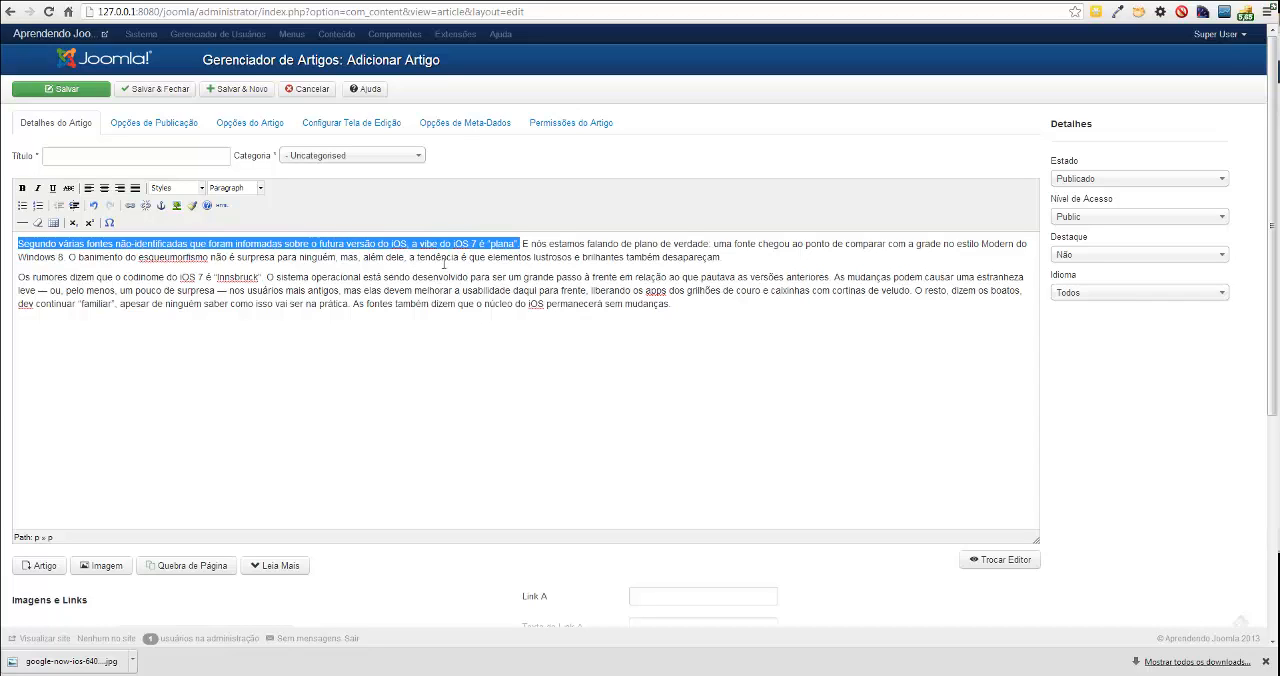
click(68, 188)
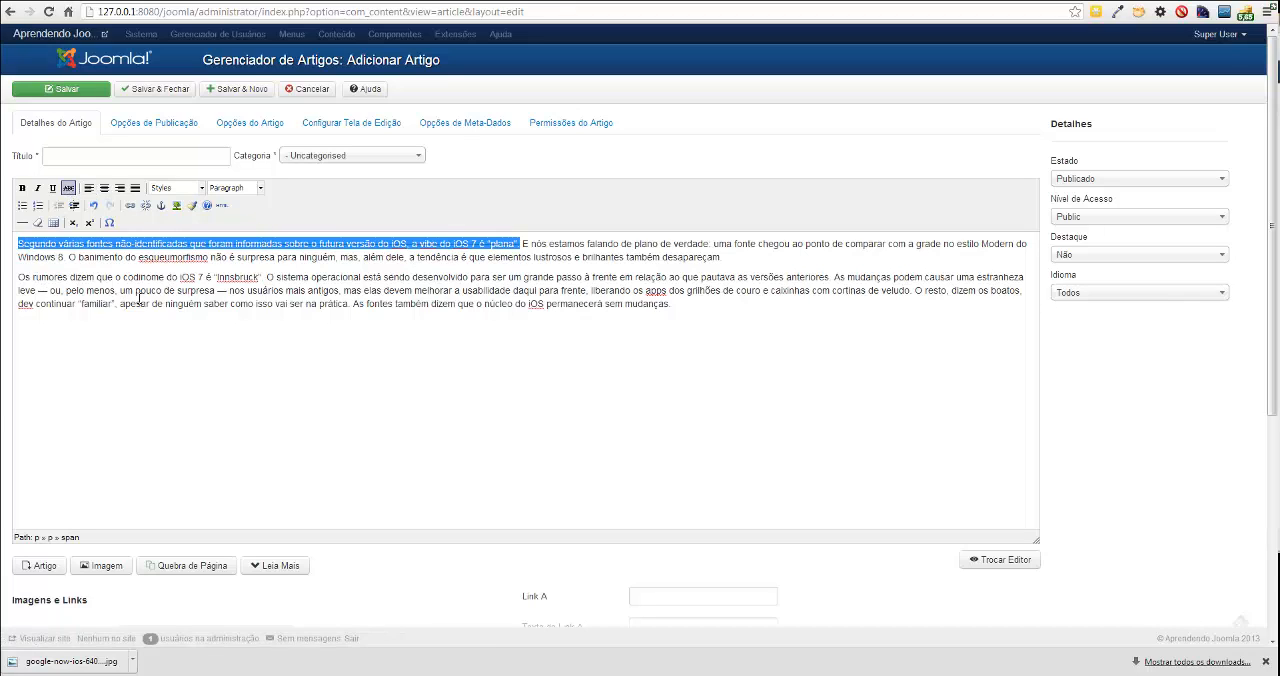
key(ctrl+z)
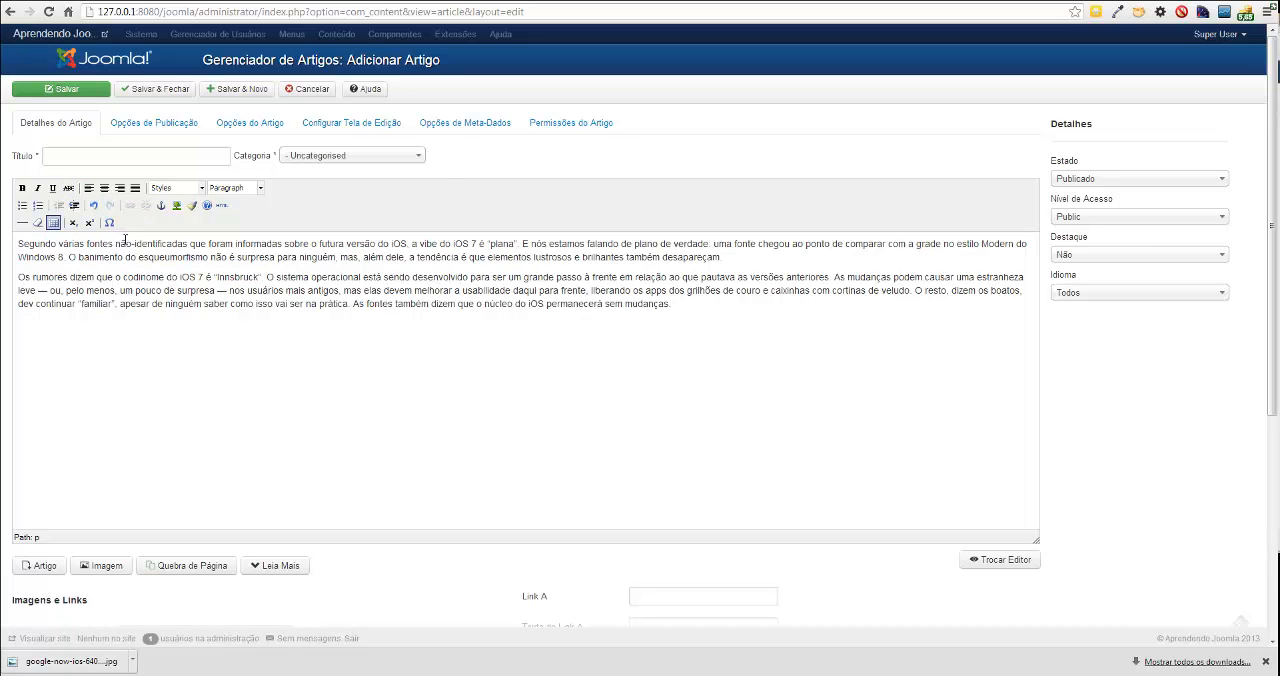
click(110, 256)
drag(19, 243, 754, 264)
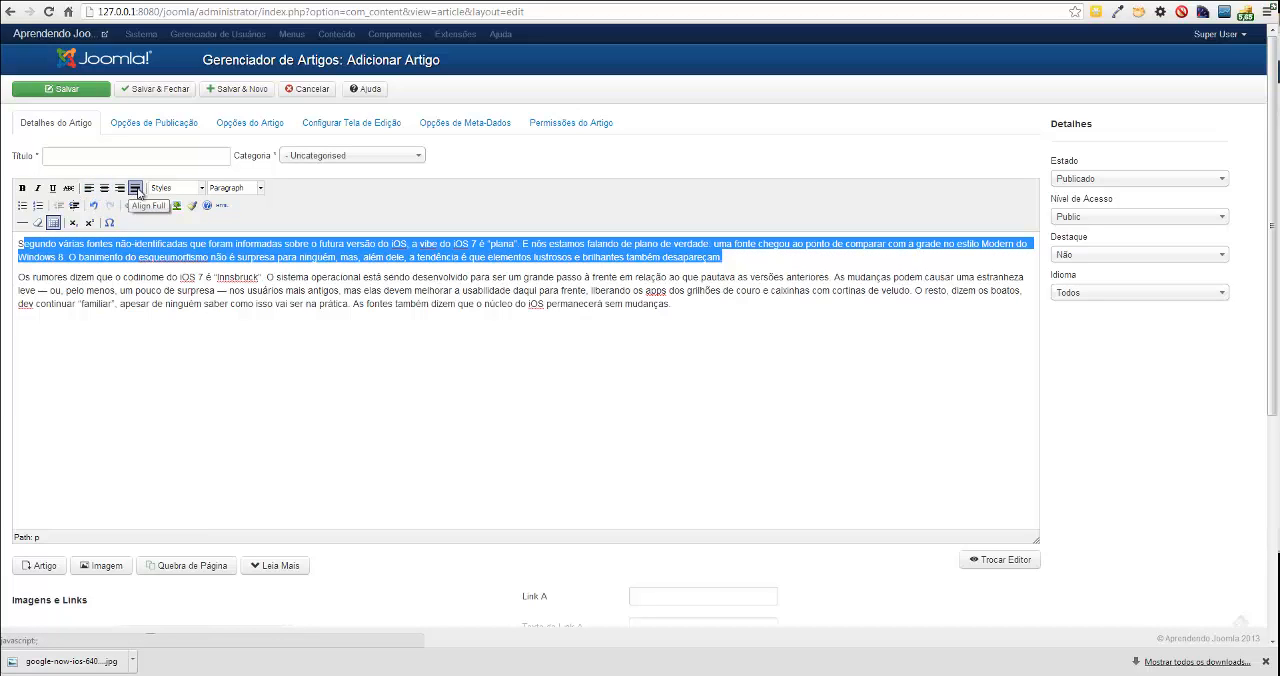
click(202, 189)
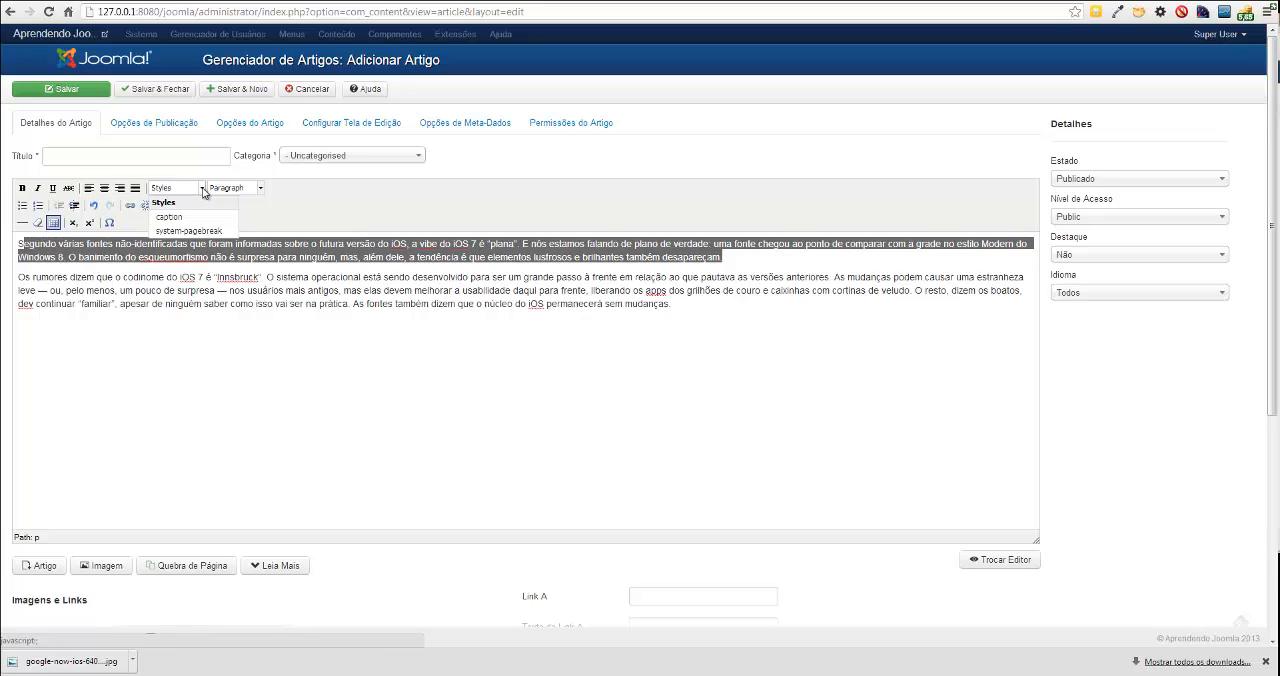
click(200, 190)
click(200, 190)
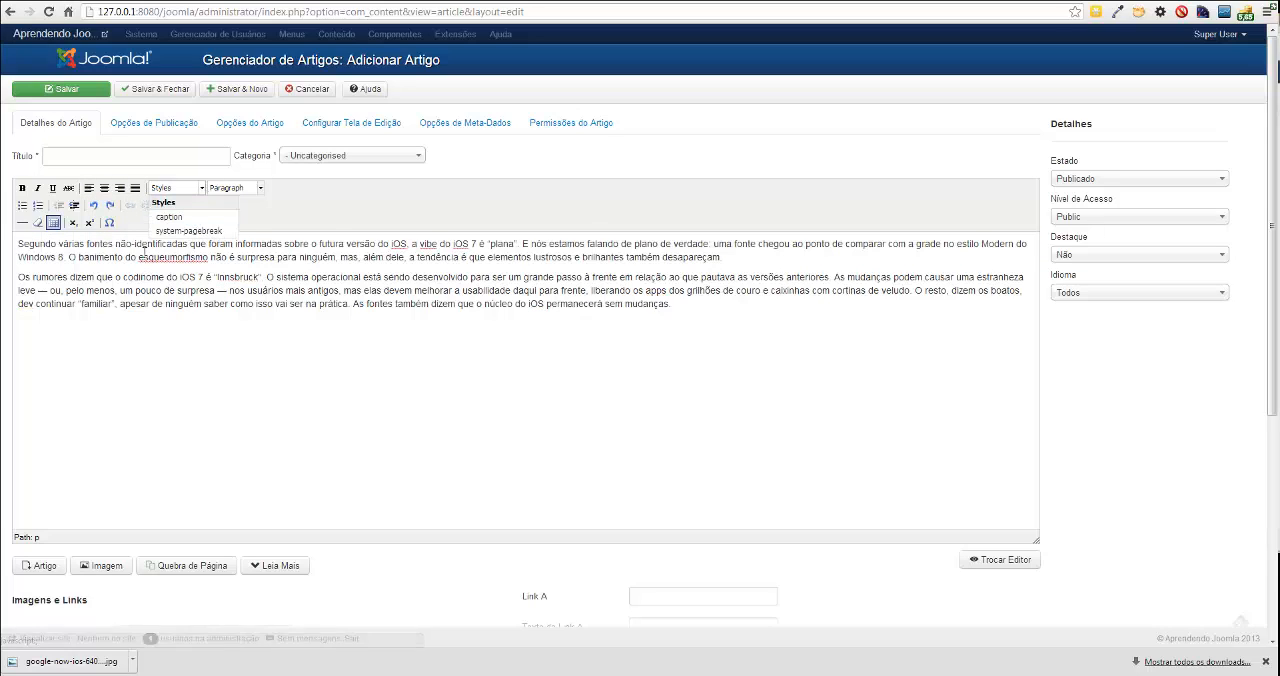
click(186, 222)
Try the caption style on the first paragraph's closing clause, "a tendência é que elementos lustrosos e brilhantes também desapareçam", and undo it.
drag(723, 257, 416, 257)
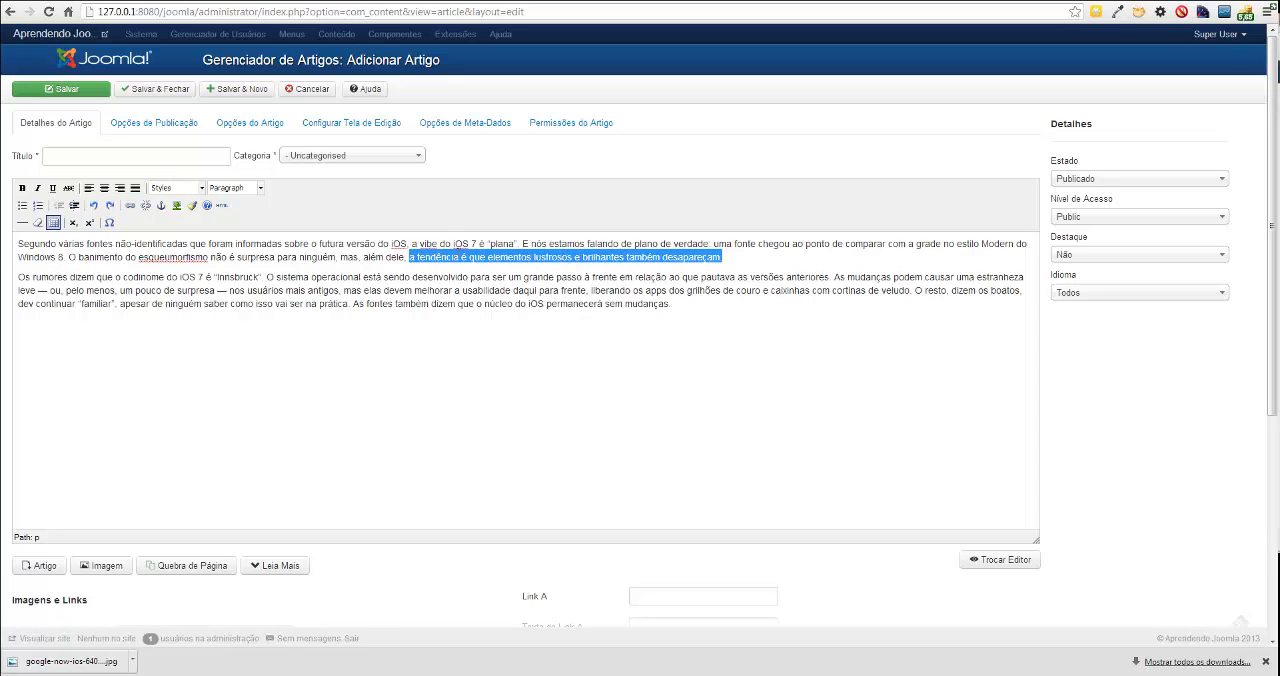
click(202, 189)
click(194, 217)
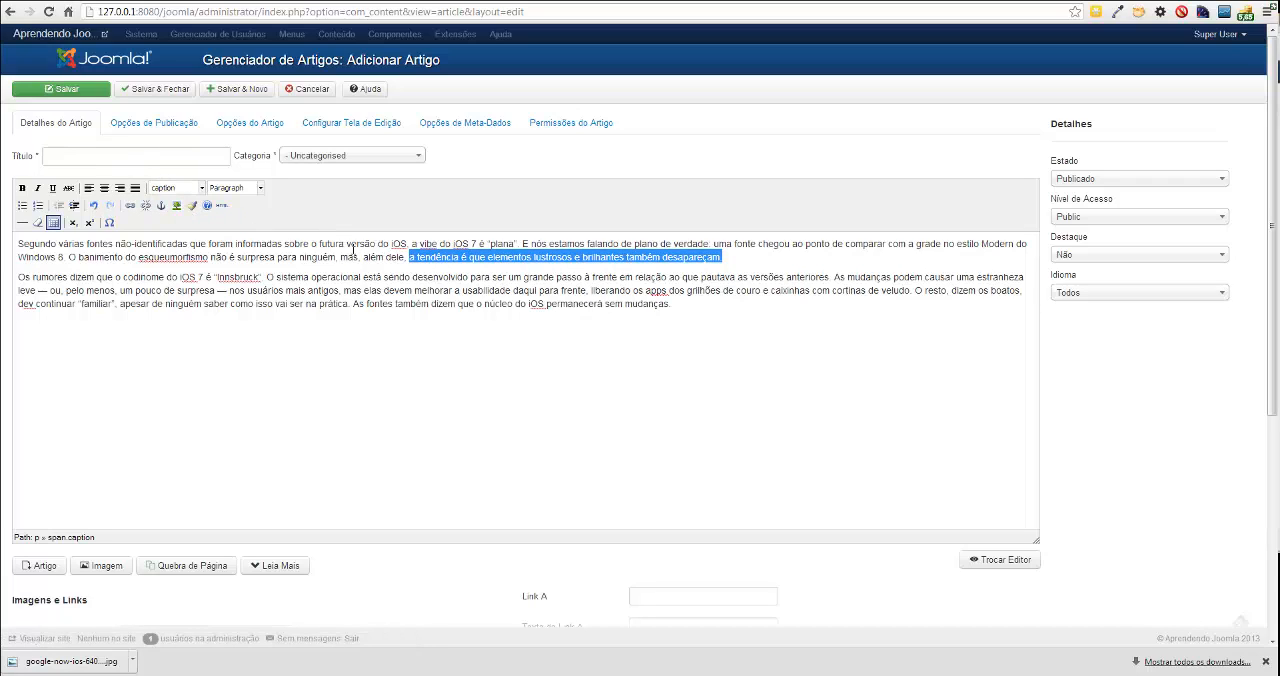
key(ctrl+z)
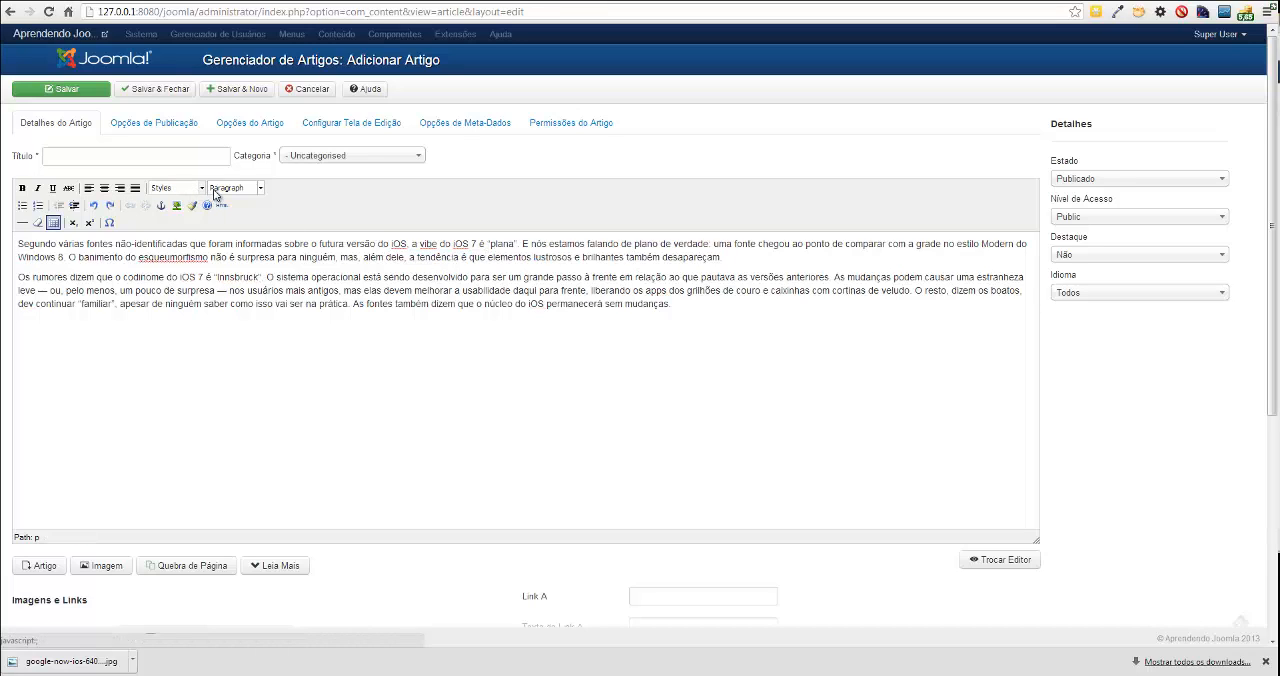
Apply the caption style to the closing clause of the first paragraph, starting at "a tendência é que elementos lustrosos".
drag(722, 256, 408, 256)
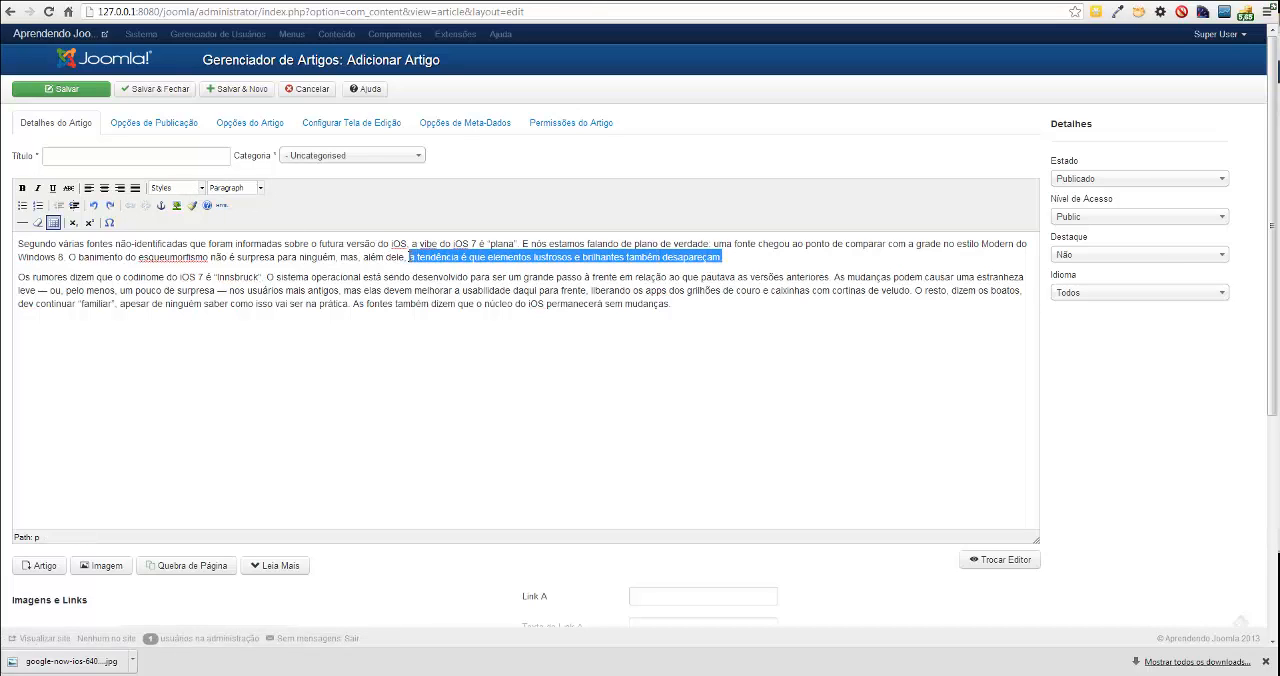
click(203, 188)
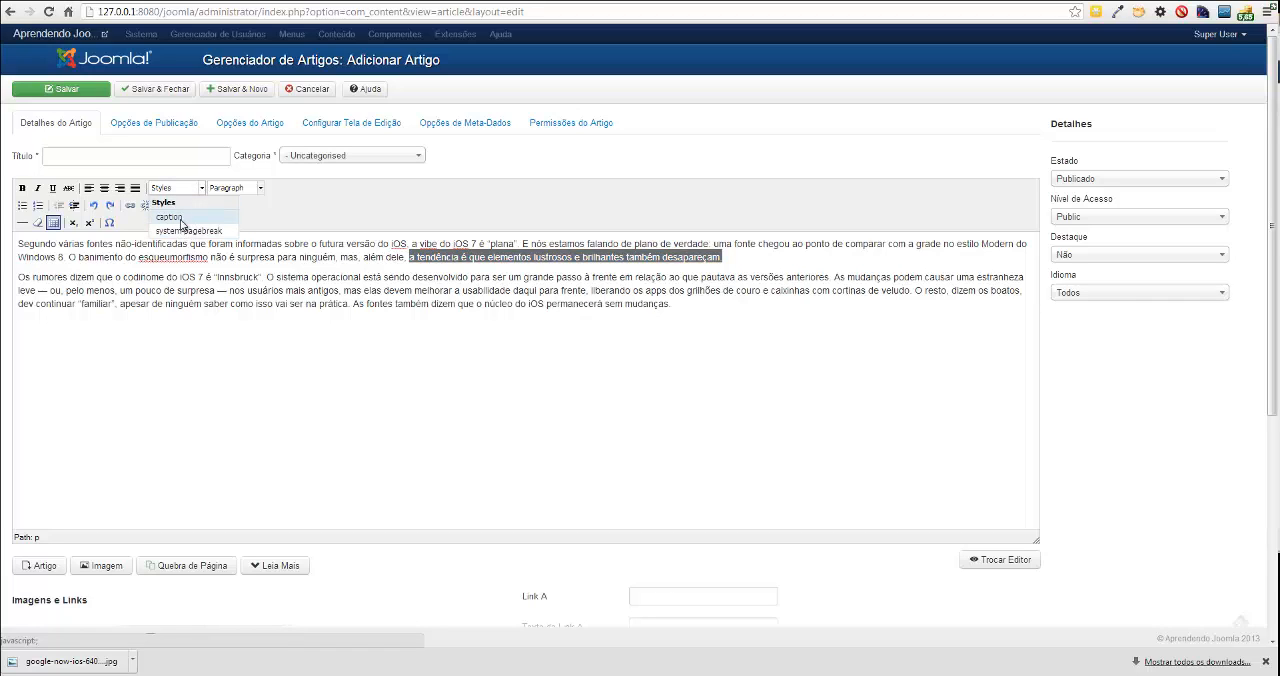
click(181, 219)
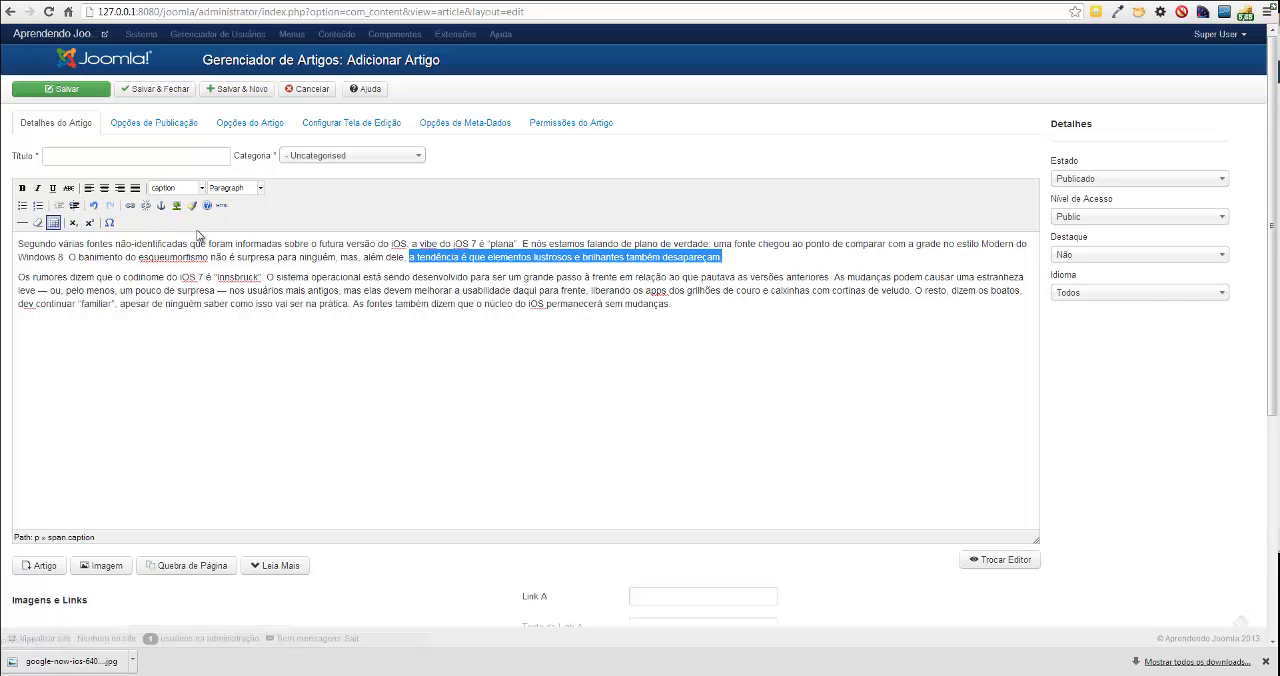
click(441, 291)
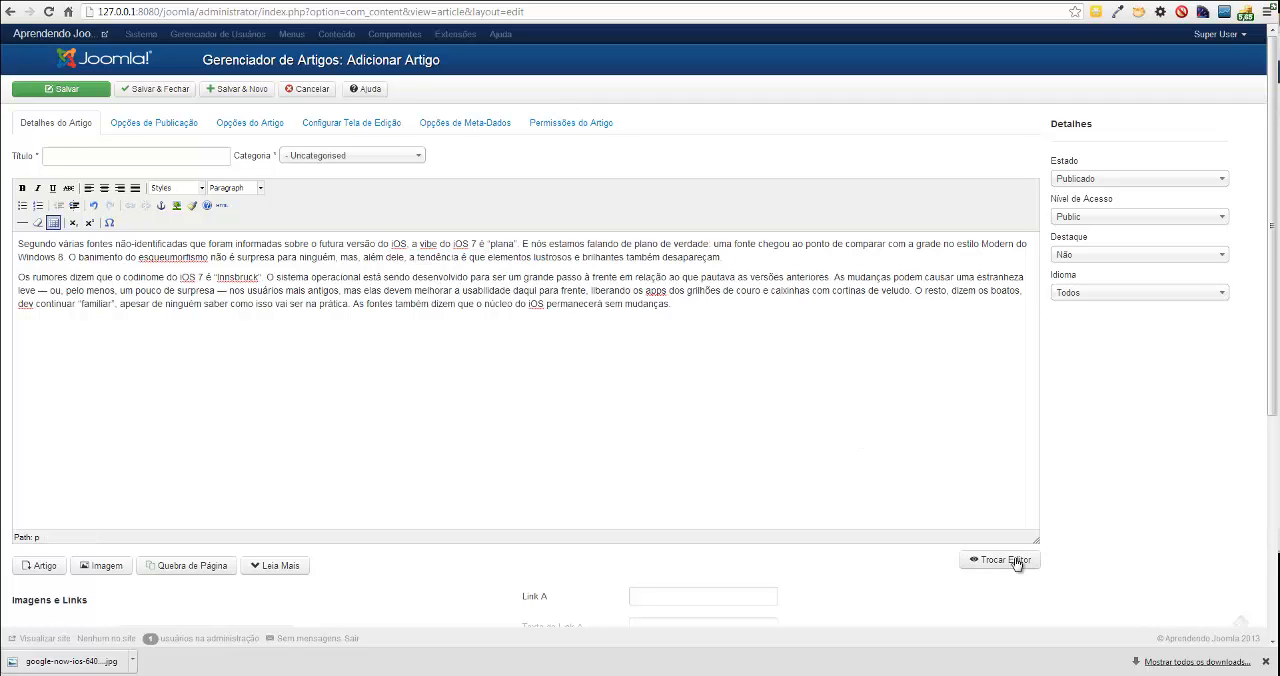
Switch the article body to its HTML source and examine the span markup around the caption-styled clause.
scroll(950, 550, down, 1)
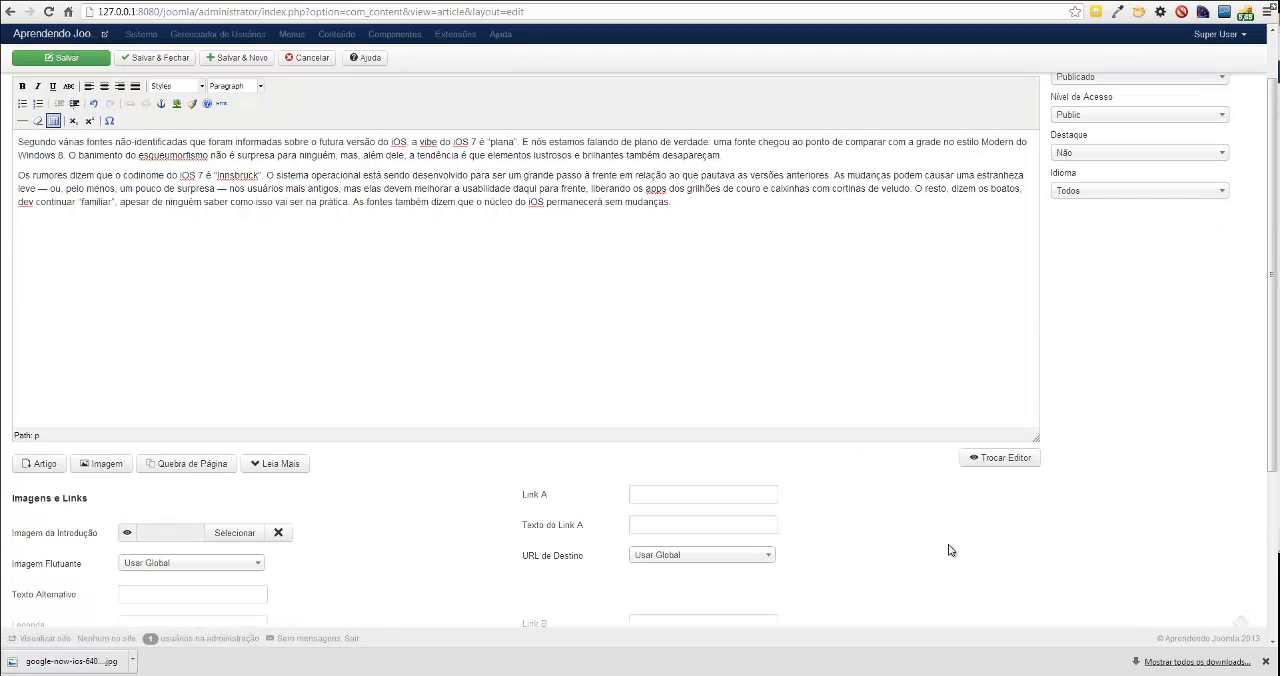
click(1003, 459)
scroll(690, 378, up, 1)
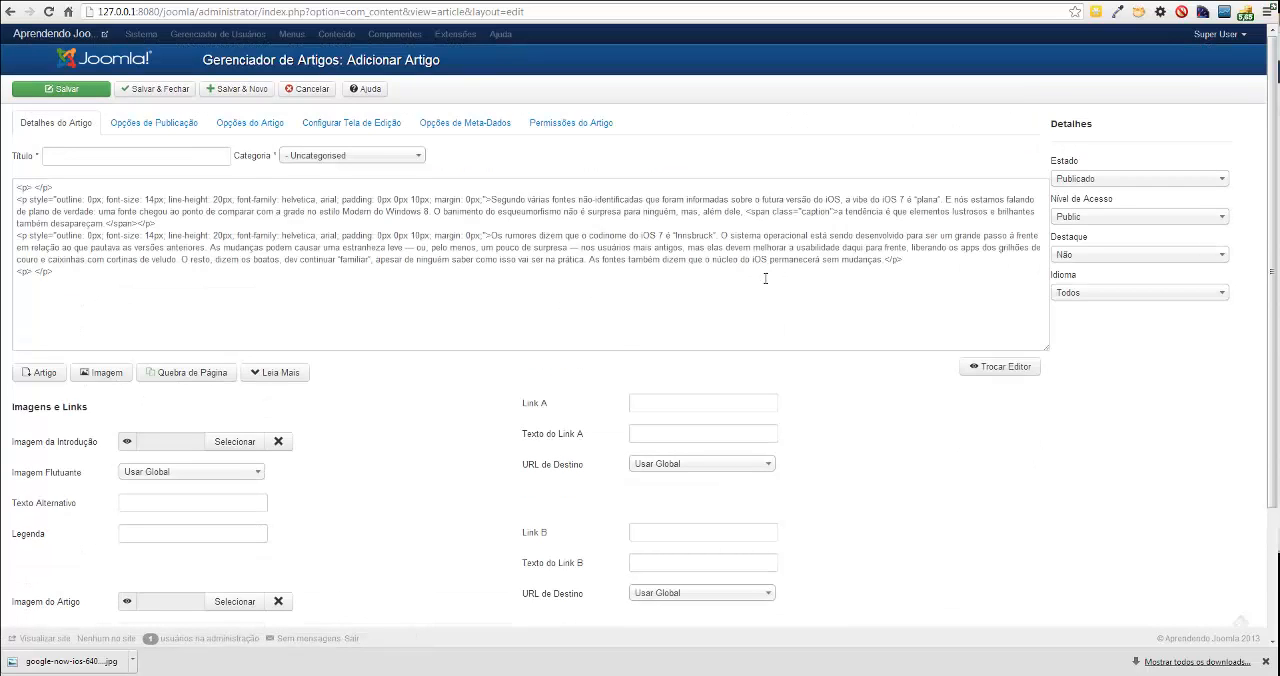
click(1000, 366)
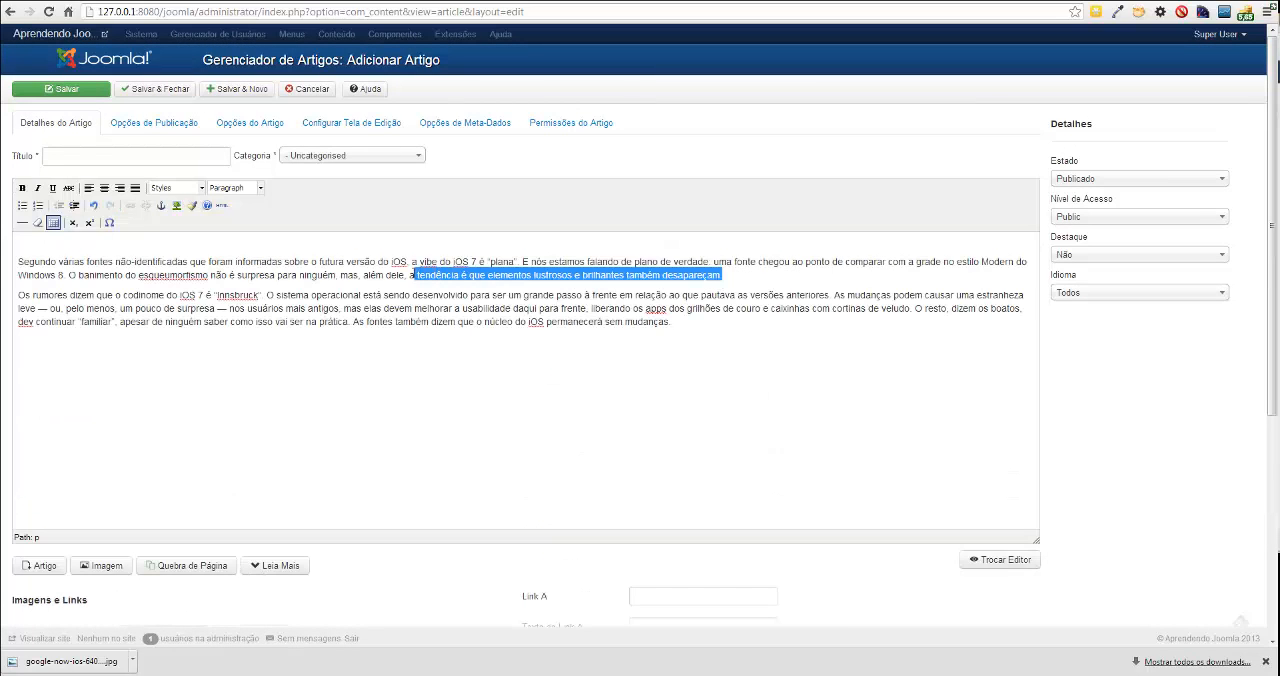
scroll(814, 466, down, 2)
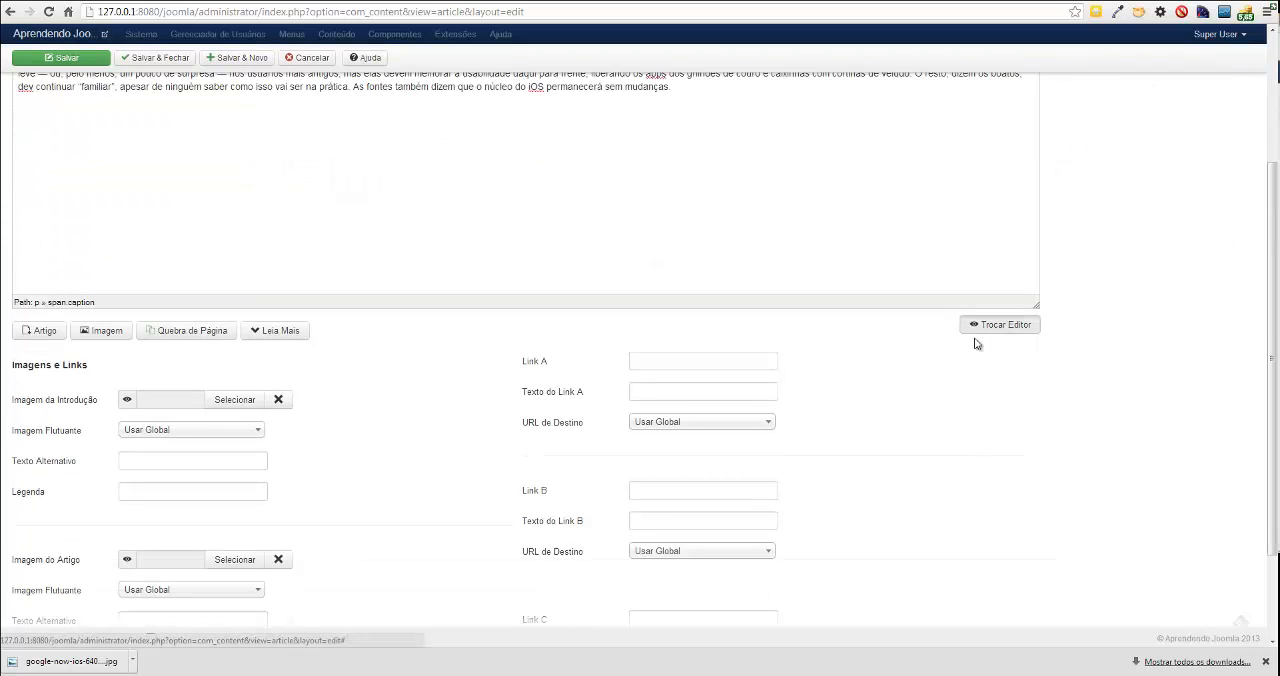
click(1004, 330)
scroll(877, 391, up, 2)
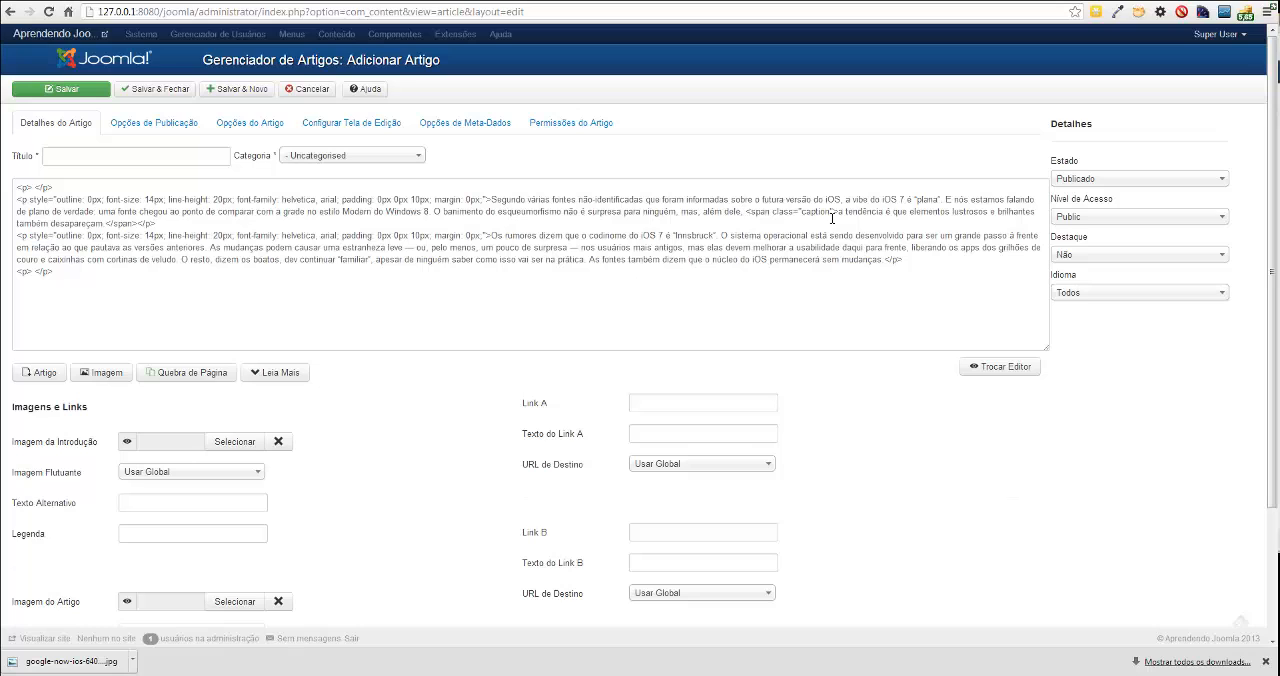
drag(750, 212, 855, 237)
click(783, 285)
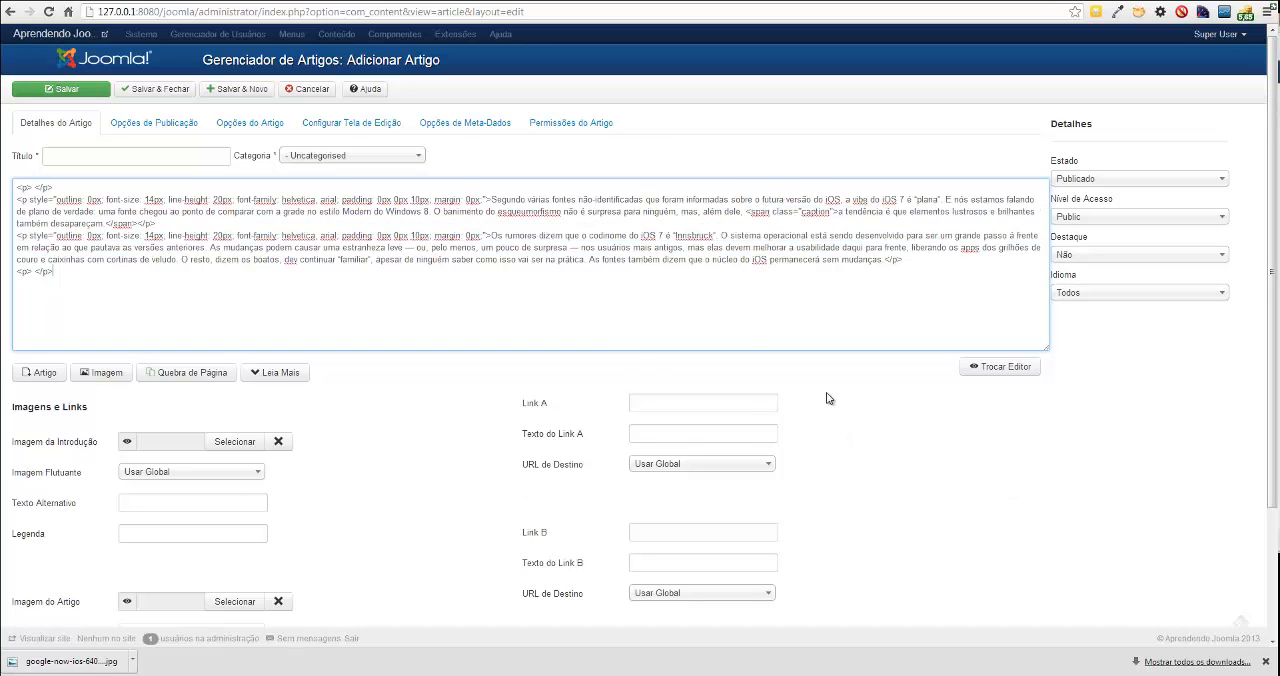
click(897, 477)
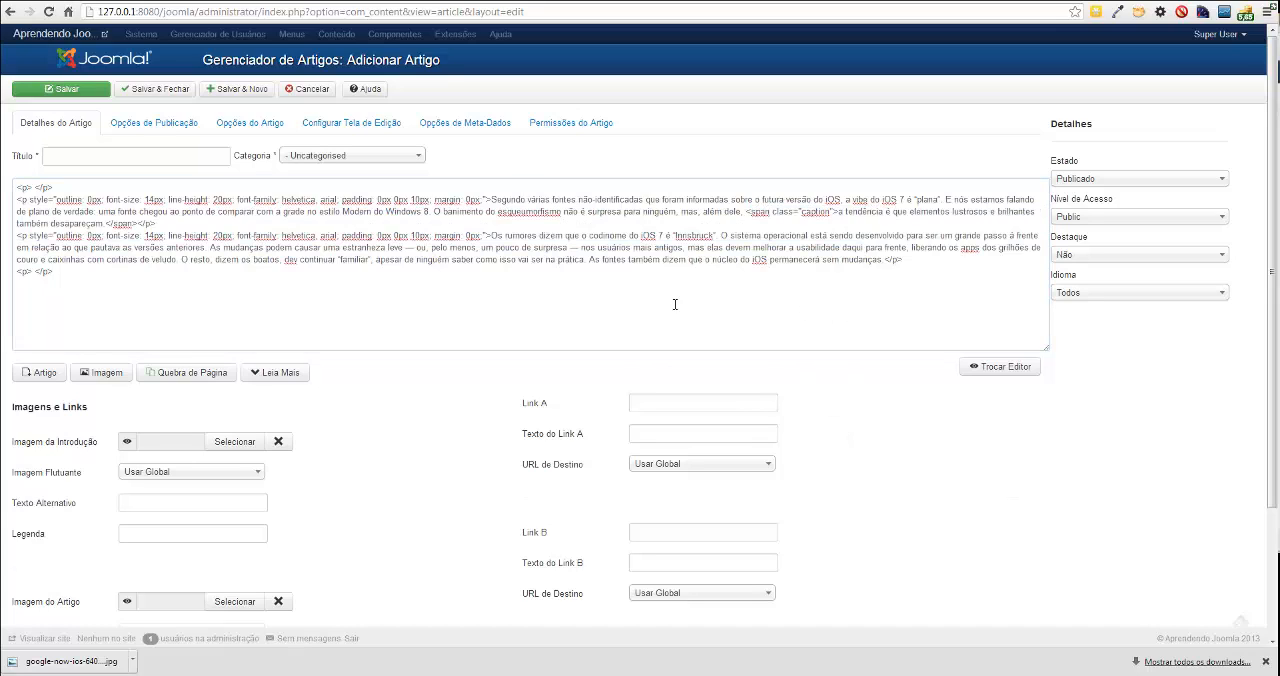
Title the article "Ios 7" and assign it to the Gadgets category.
click(166, 158)
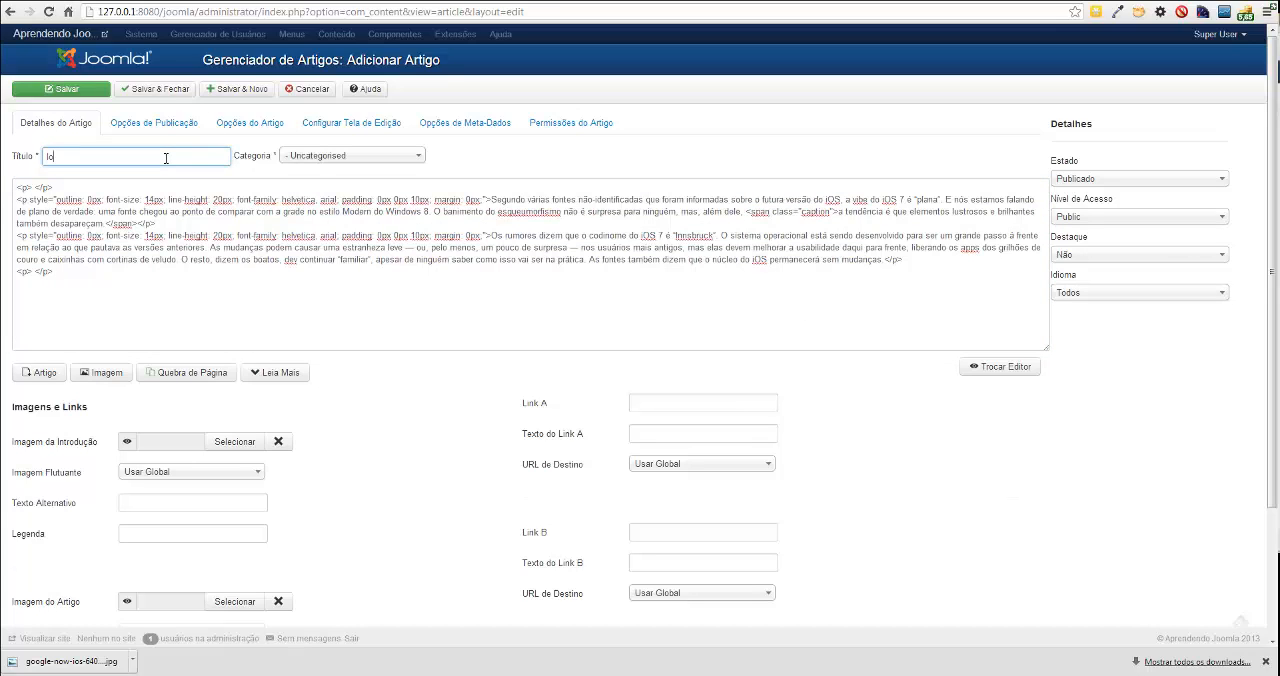
text(Ios 7)
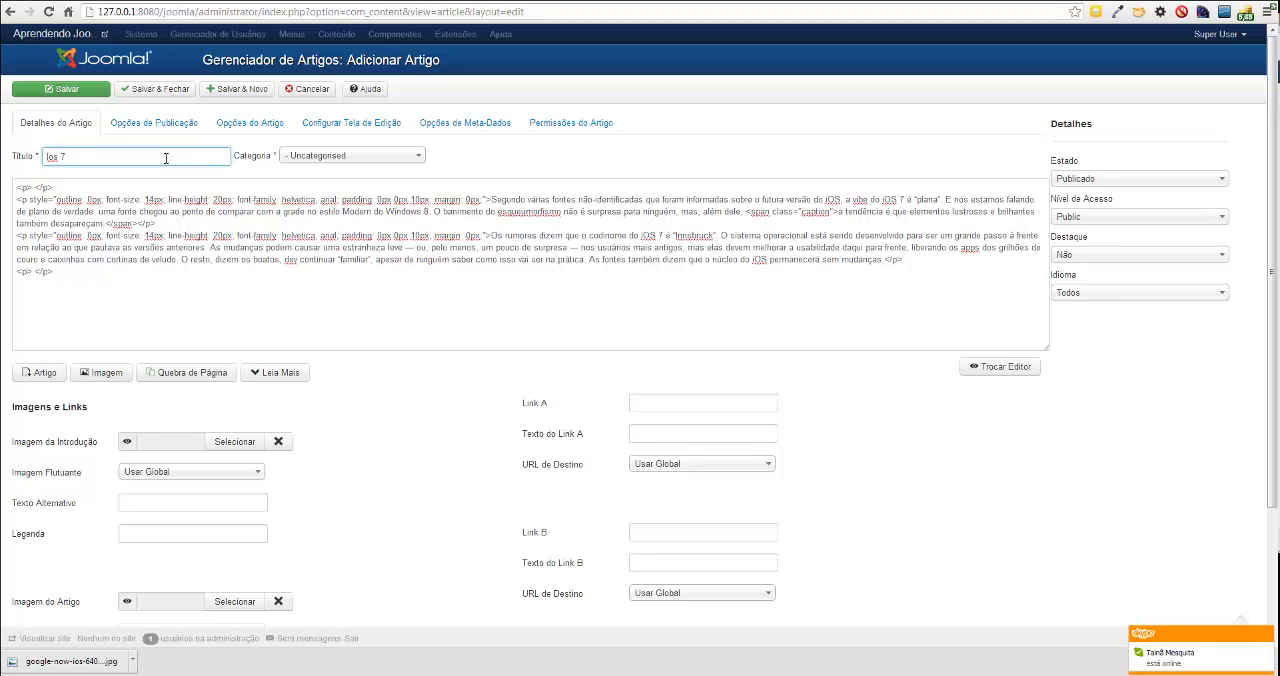
click(369, 158)
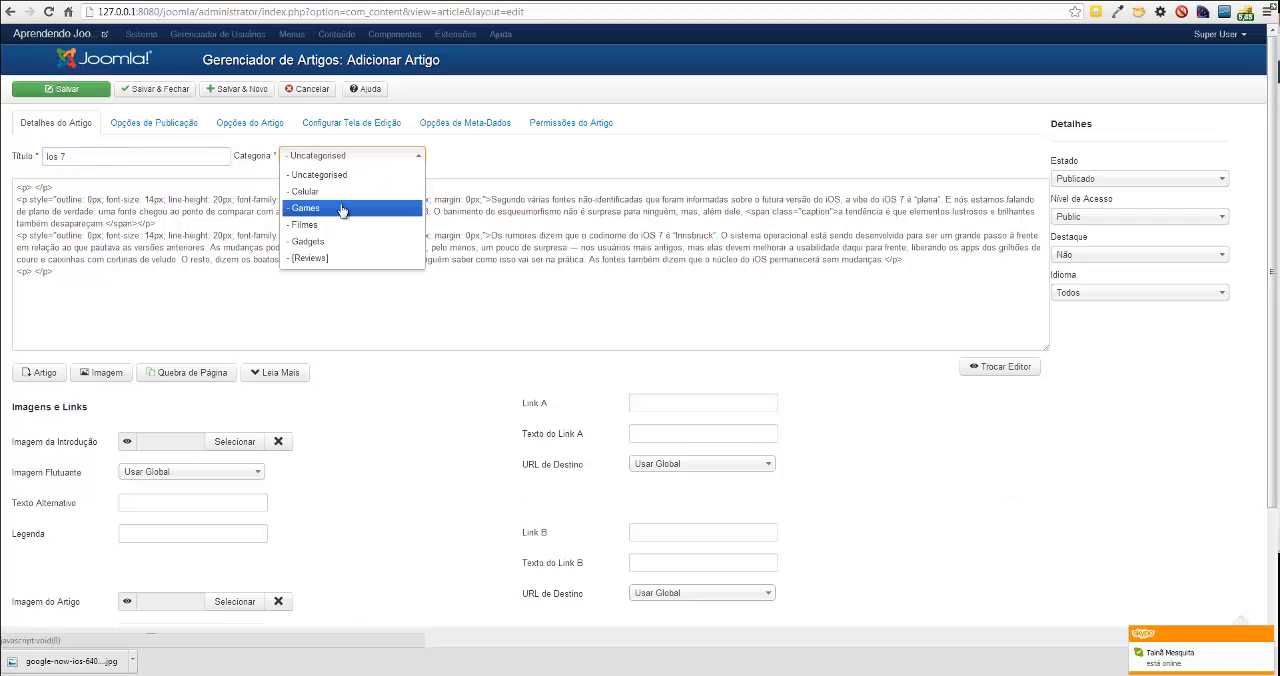
click(337, 242)
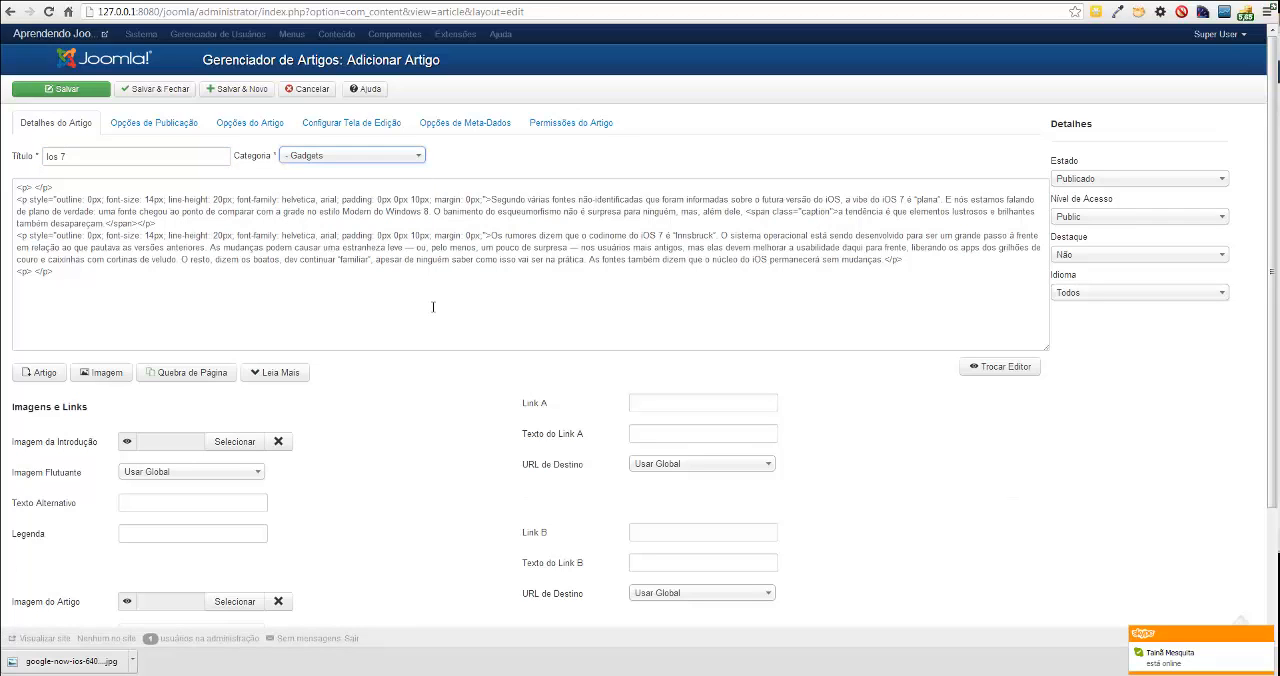
click(857, 416)
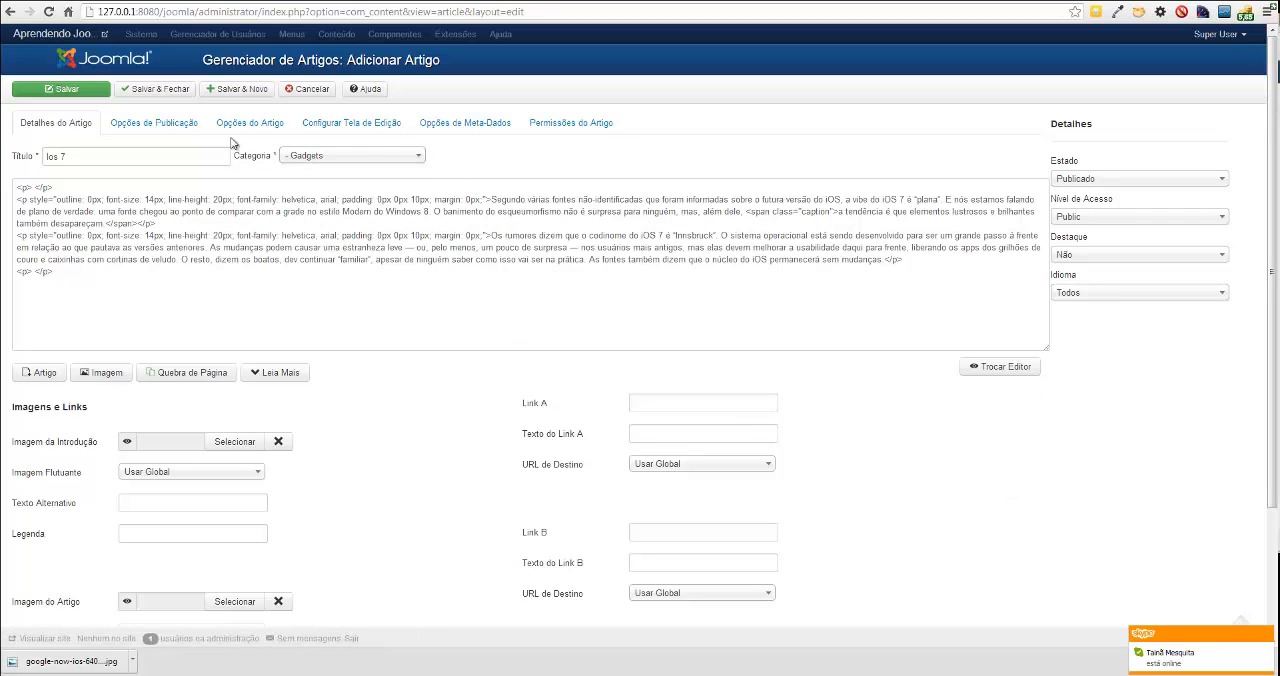
Save and close the article, and mark Ios 7 as featured in the article list.
click(150, 89)
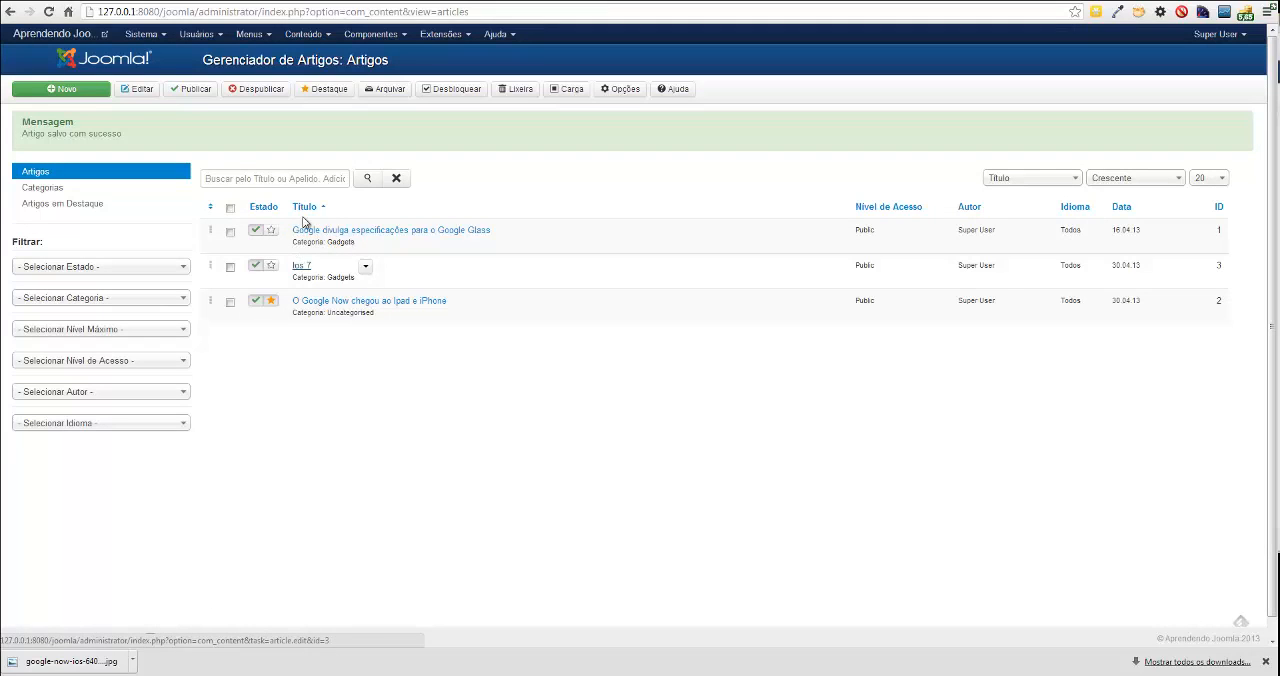
click(272, 266)
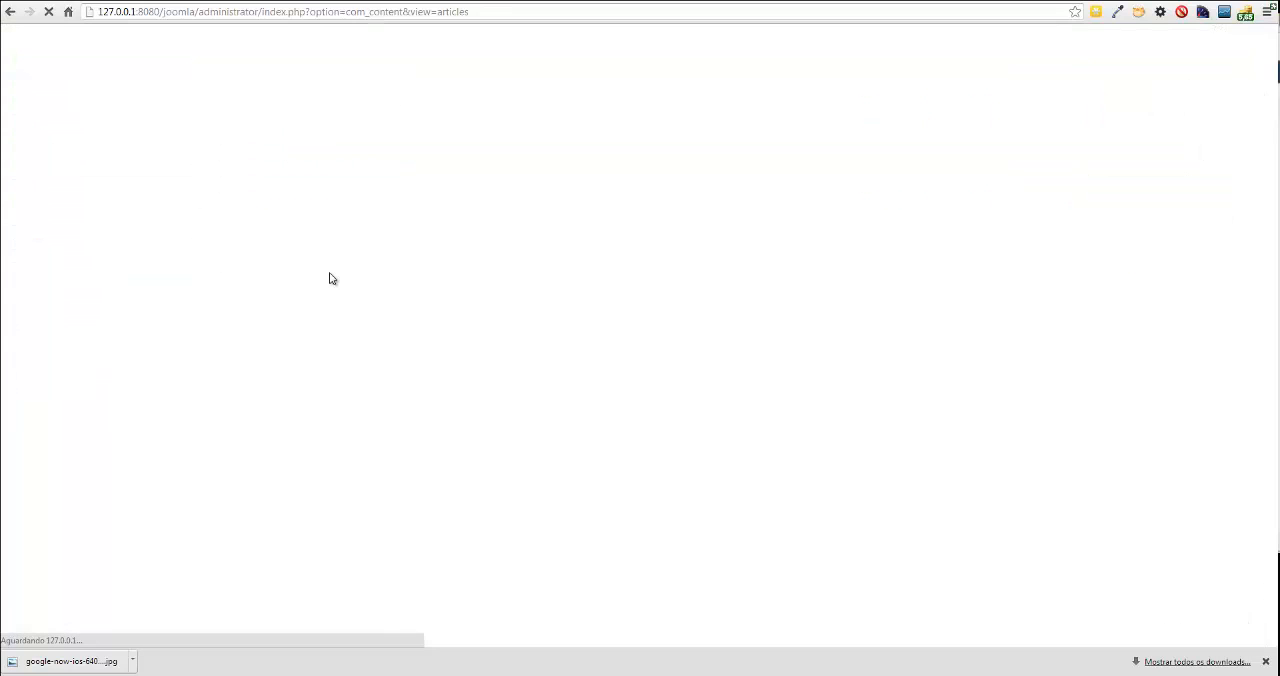
Refresh the public site's home page and examine how the Ios 7 article is displayed.
click(230, 1)
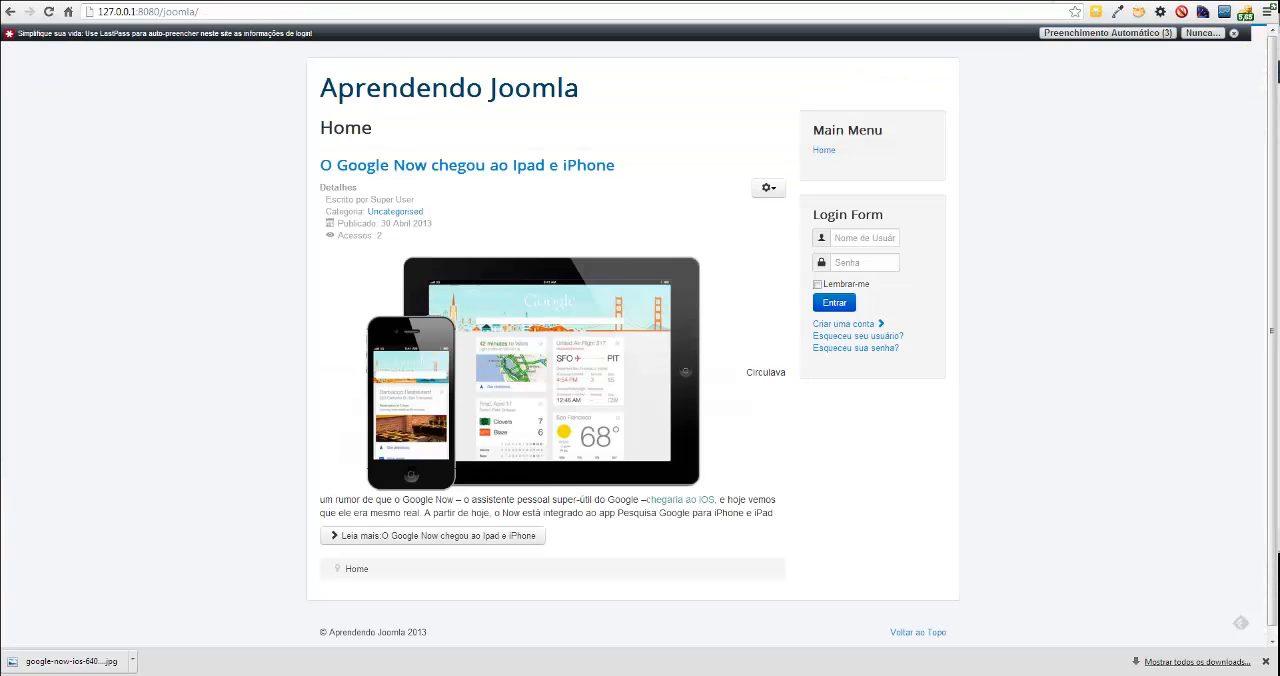
key(F5)
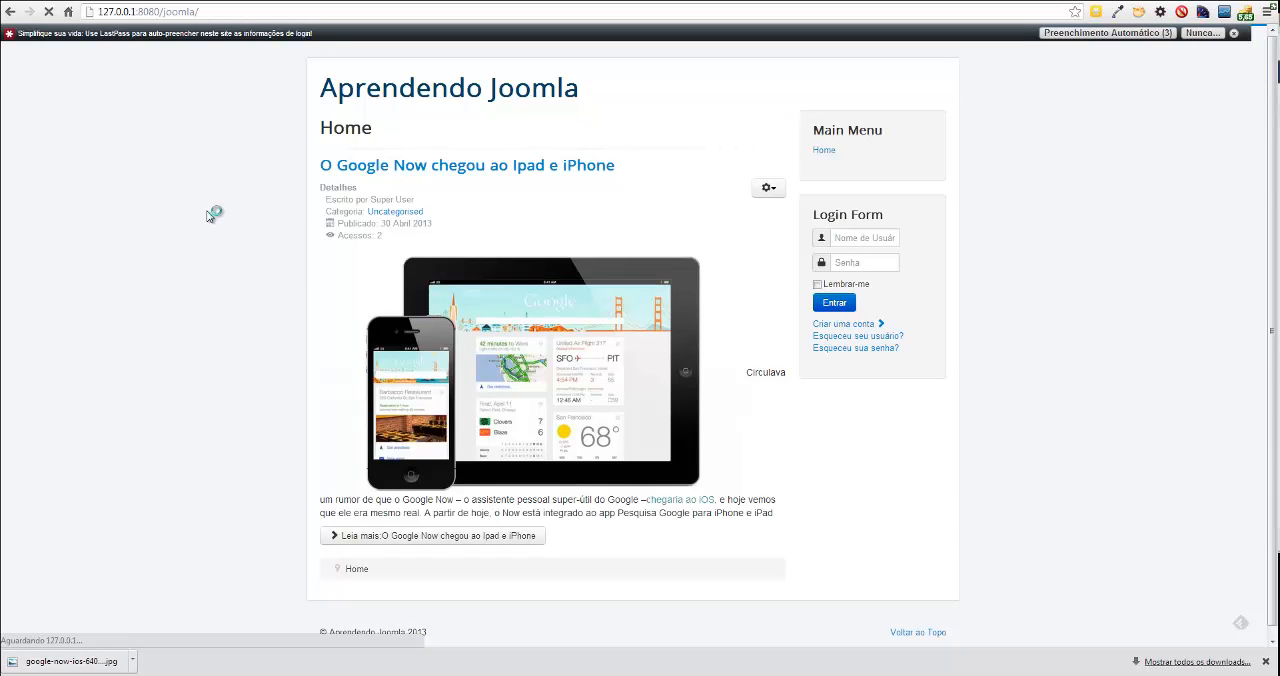
scroll(209, 216, down, 3)
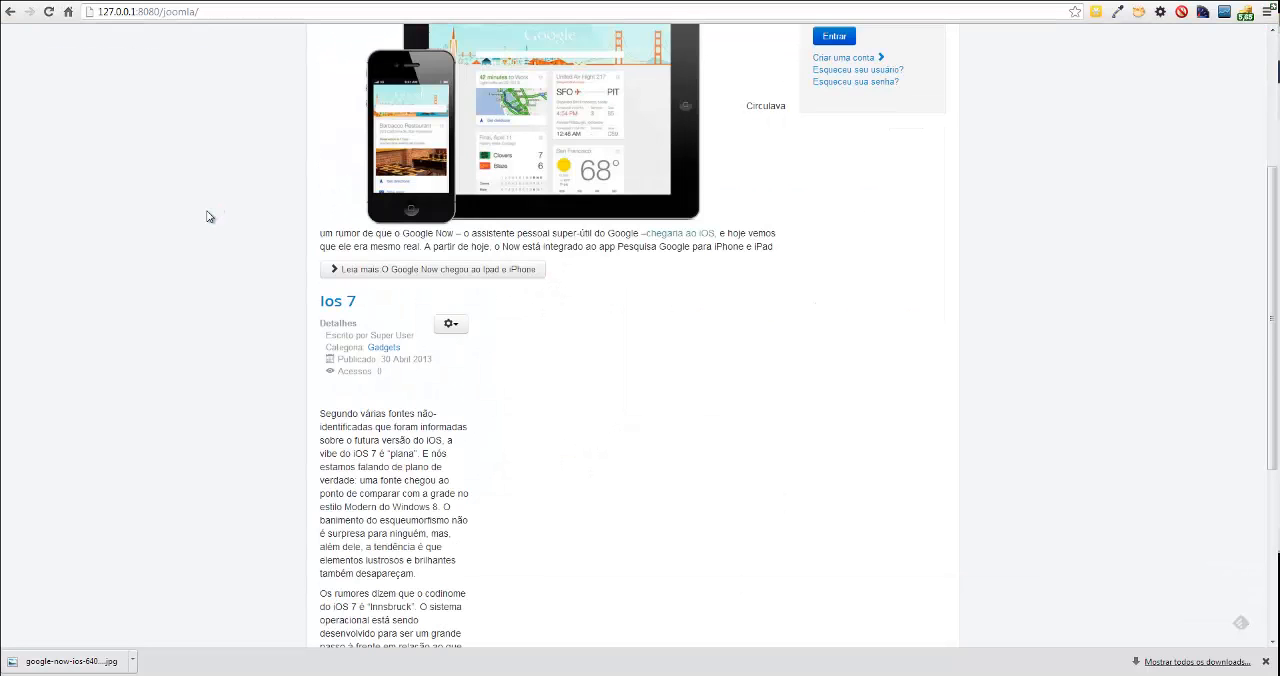
scroll(209, 216, down, 2)
scroll(209, 216, up, 1)
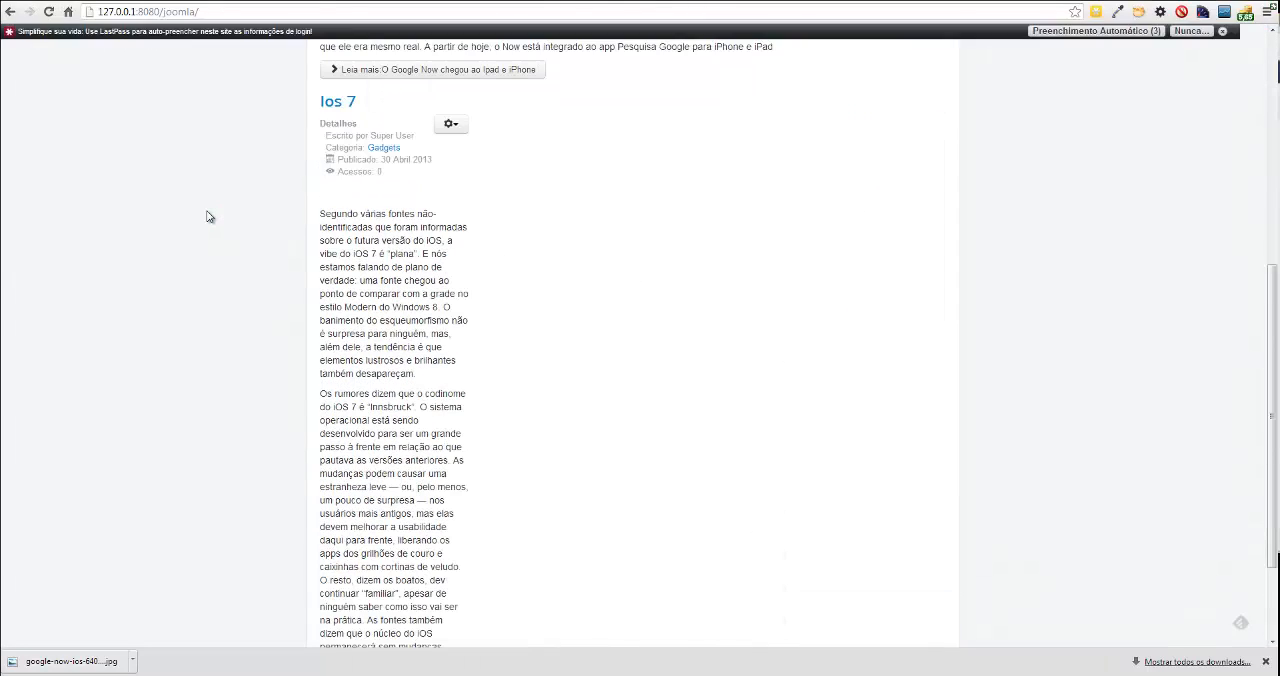
Open the Ios 7 article for editing and check the style options for the first paragraph's closing clause.
click(322, 106)
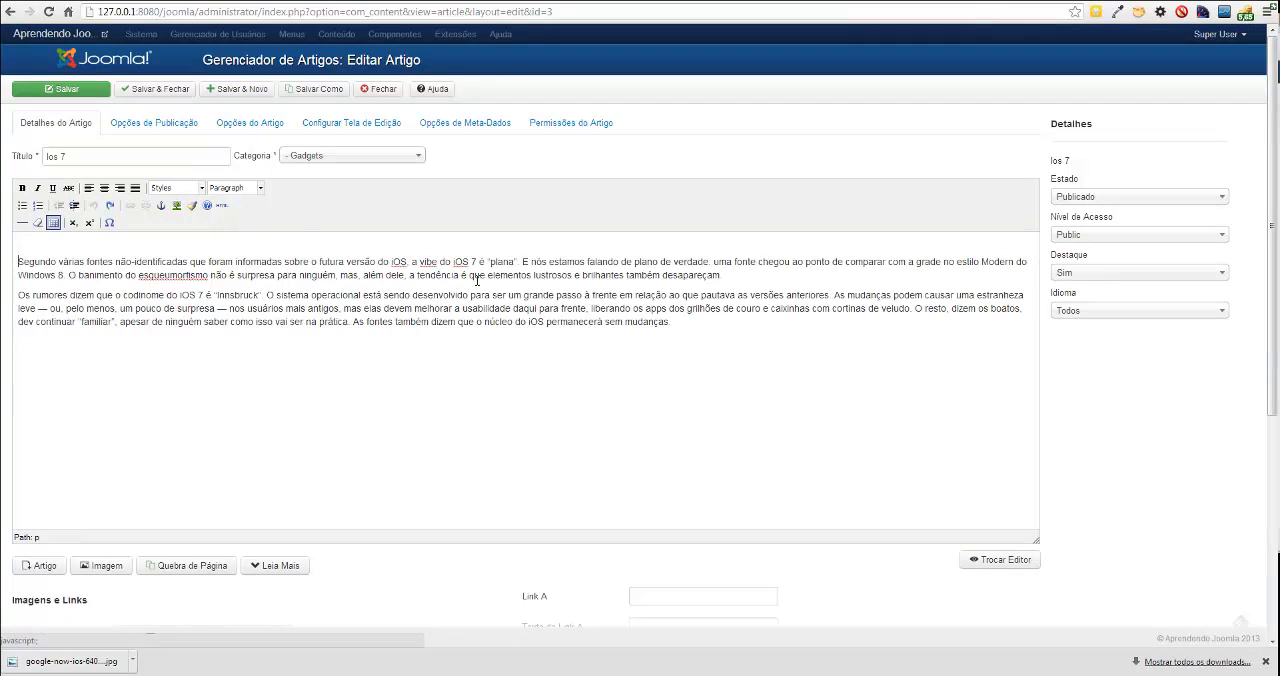
drag(729, 274, 408, 275)
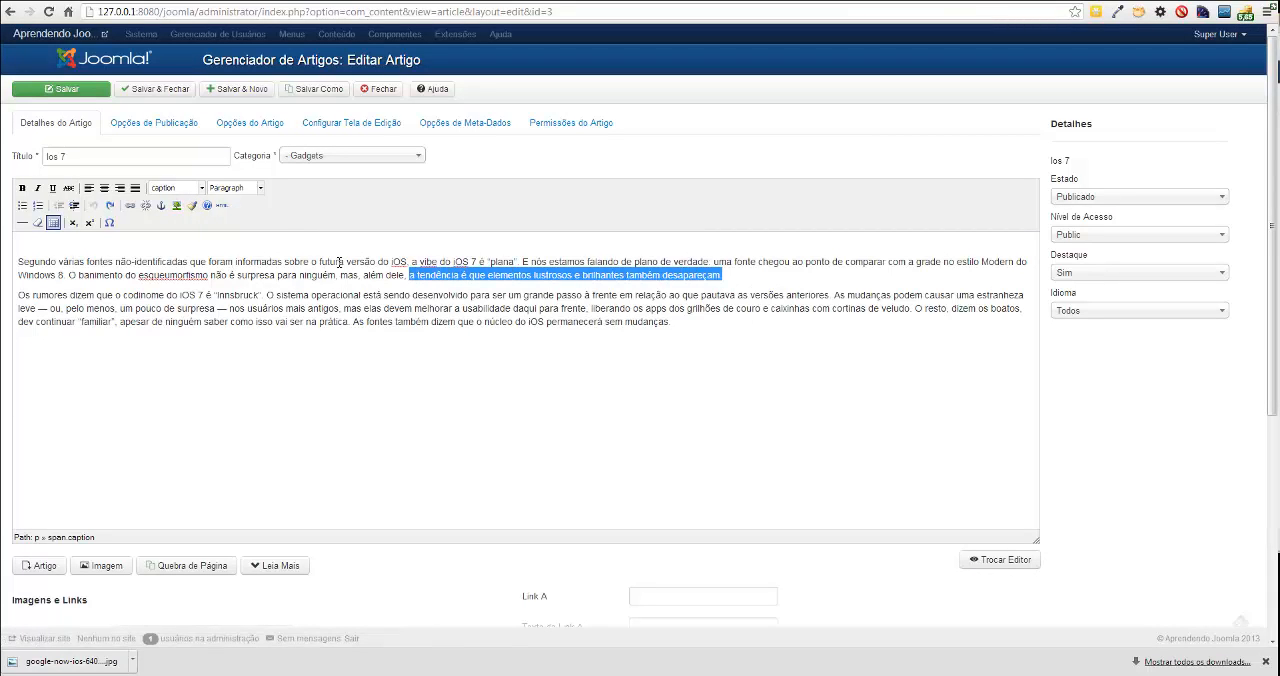
click(201, 188)
click(312, 241)
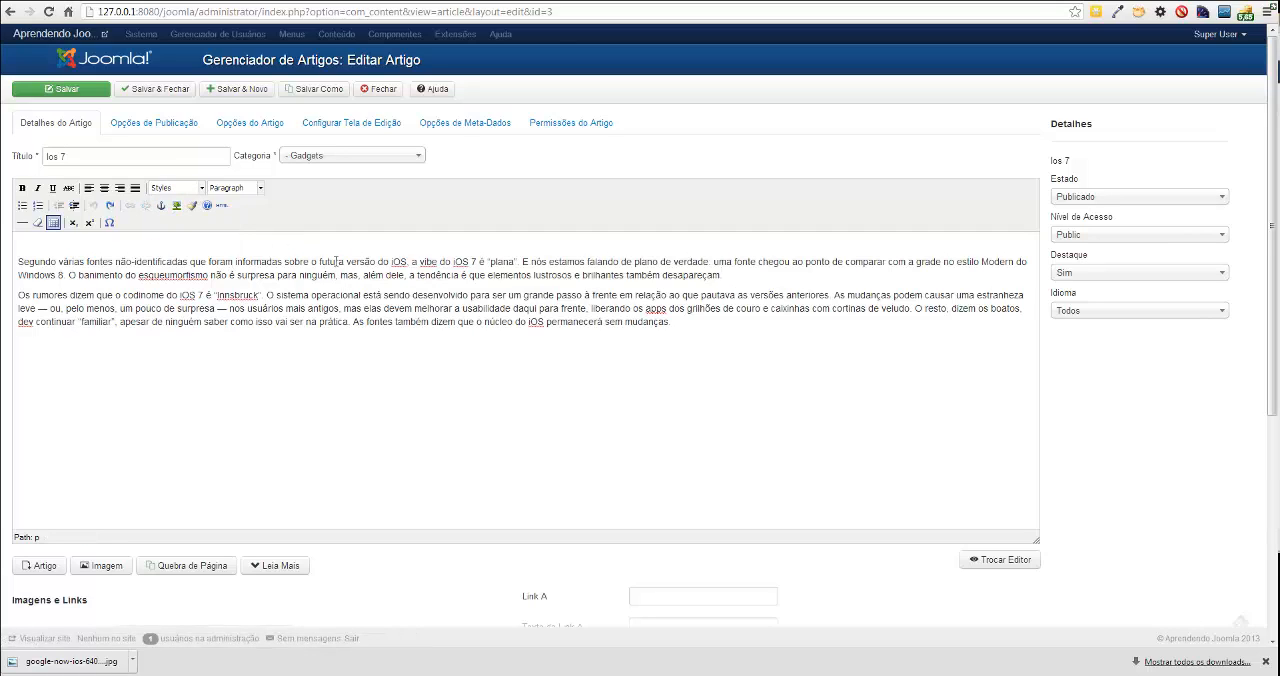
Apply the caption style to the article's whole first paragraph and save the article.
drag(332, 262, 399, 267)
click(437, 275)
drag(722, 274, 18, 260)
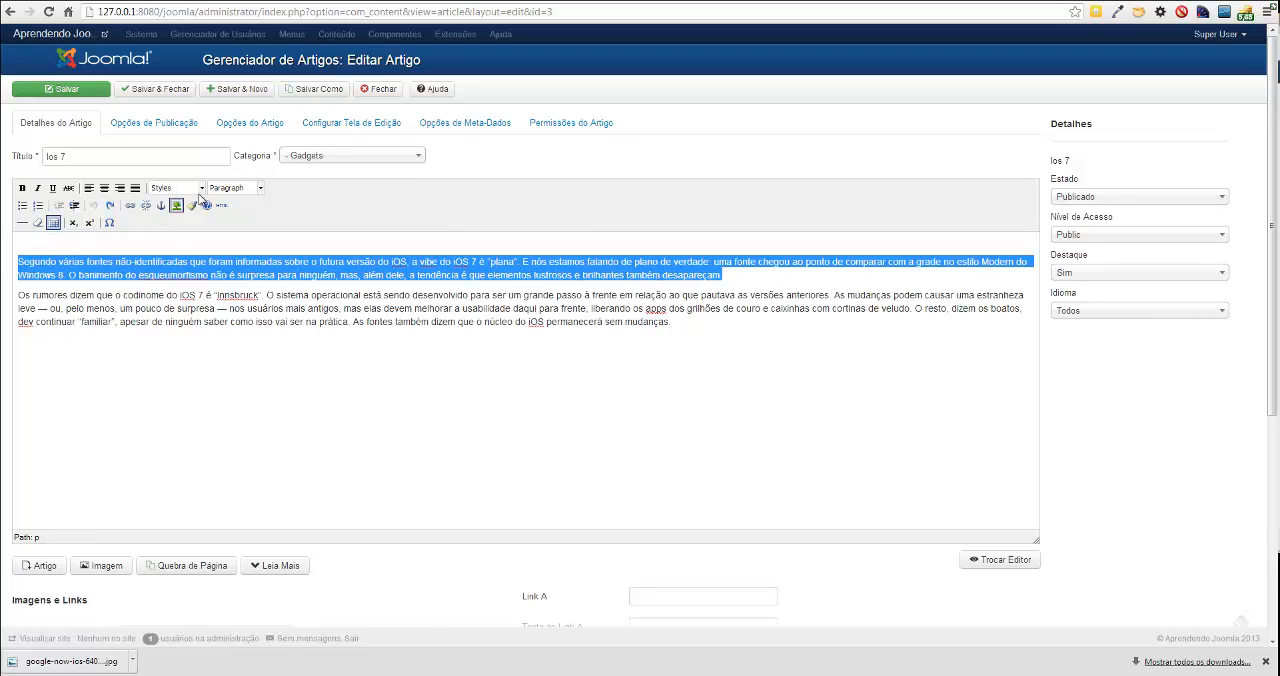
click(200, 189)
click(198, 216)
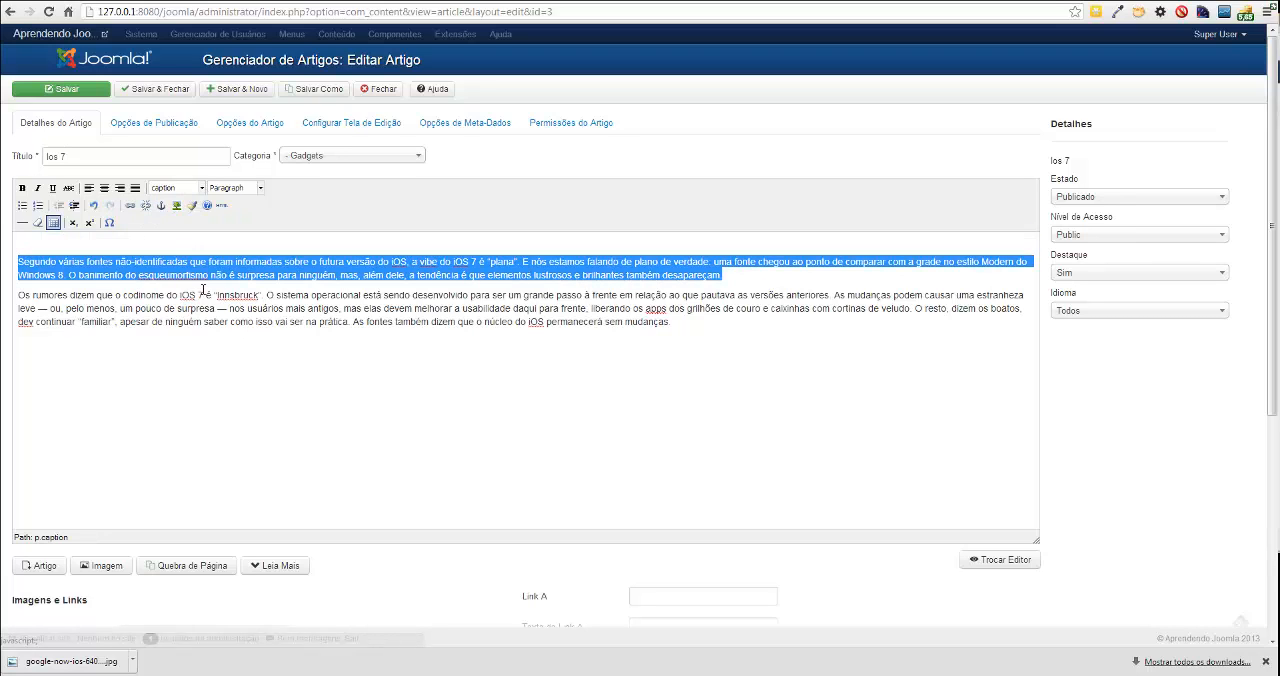
click(669, 328)
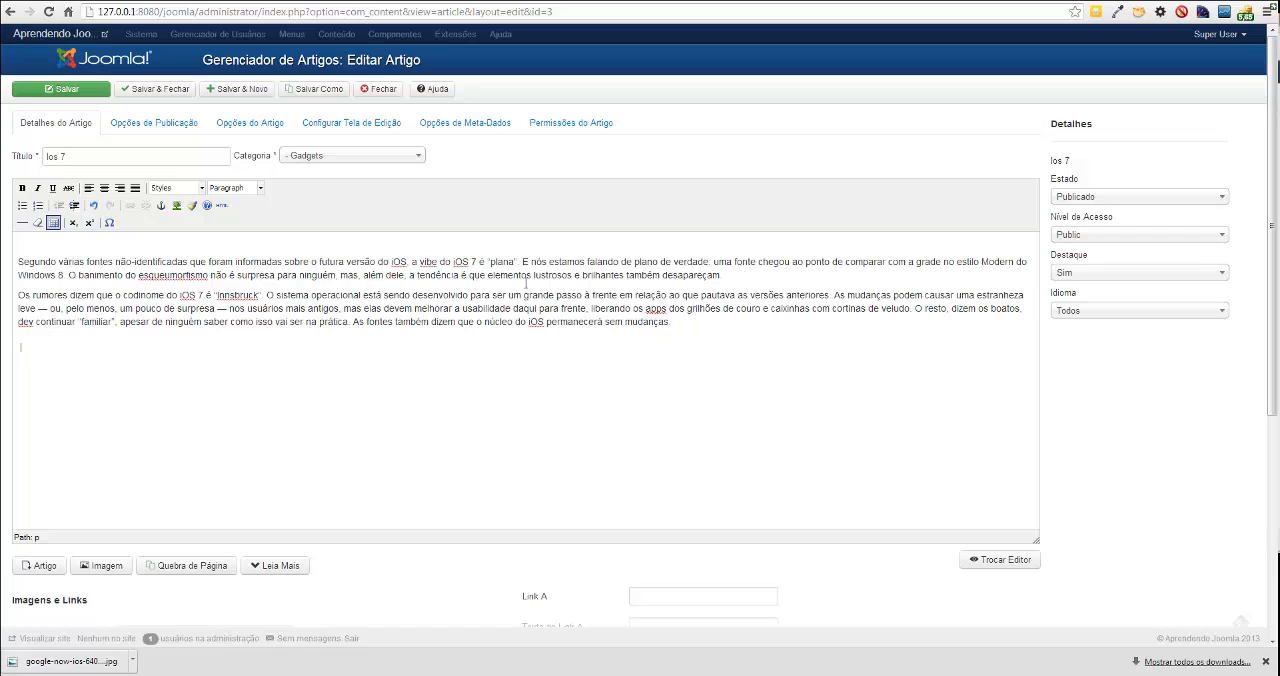
drag(729, 272, 30, 276)
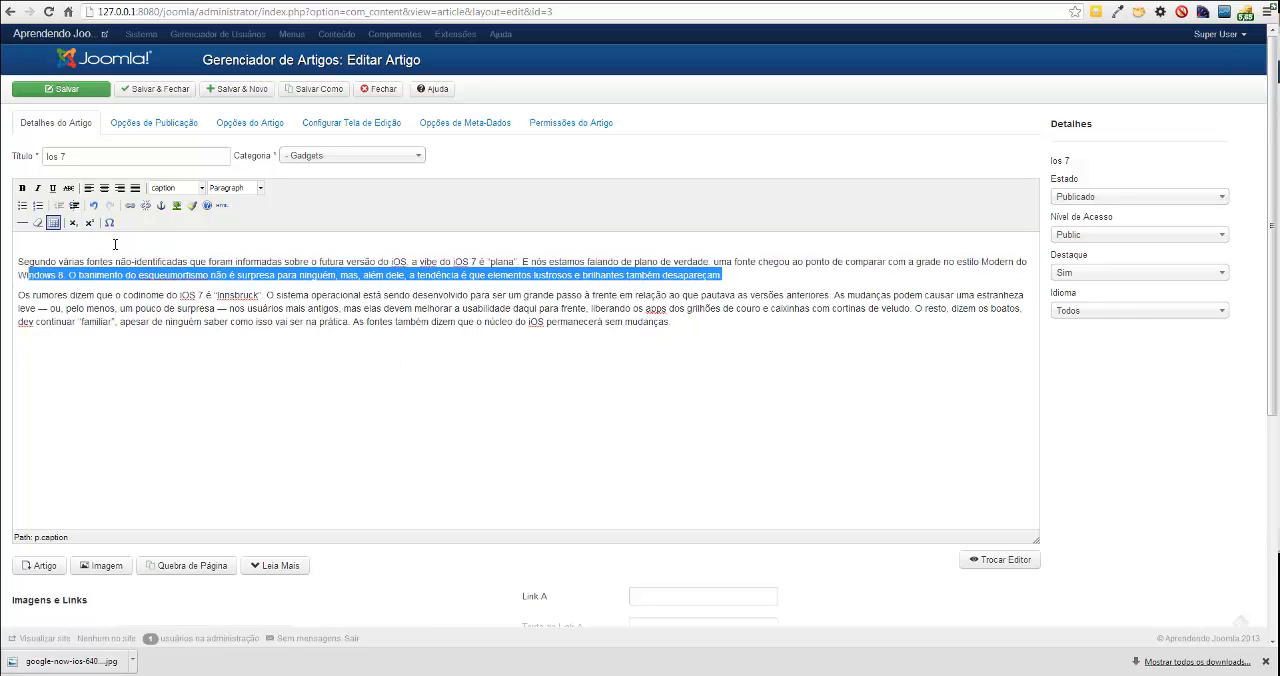
click(196, 275)
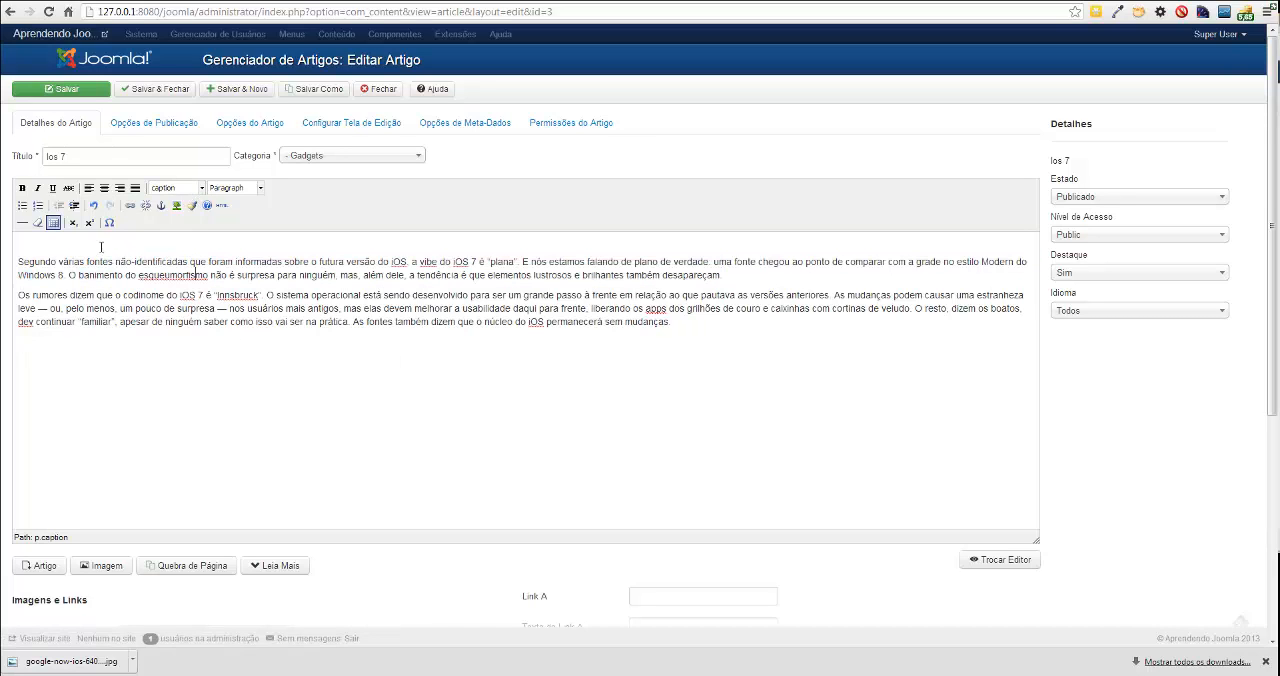
click(83, 88)
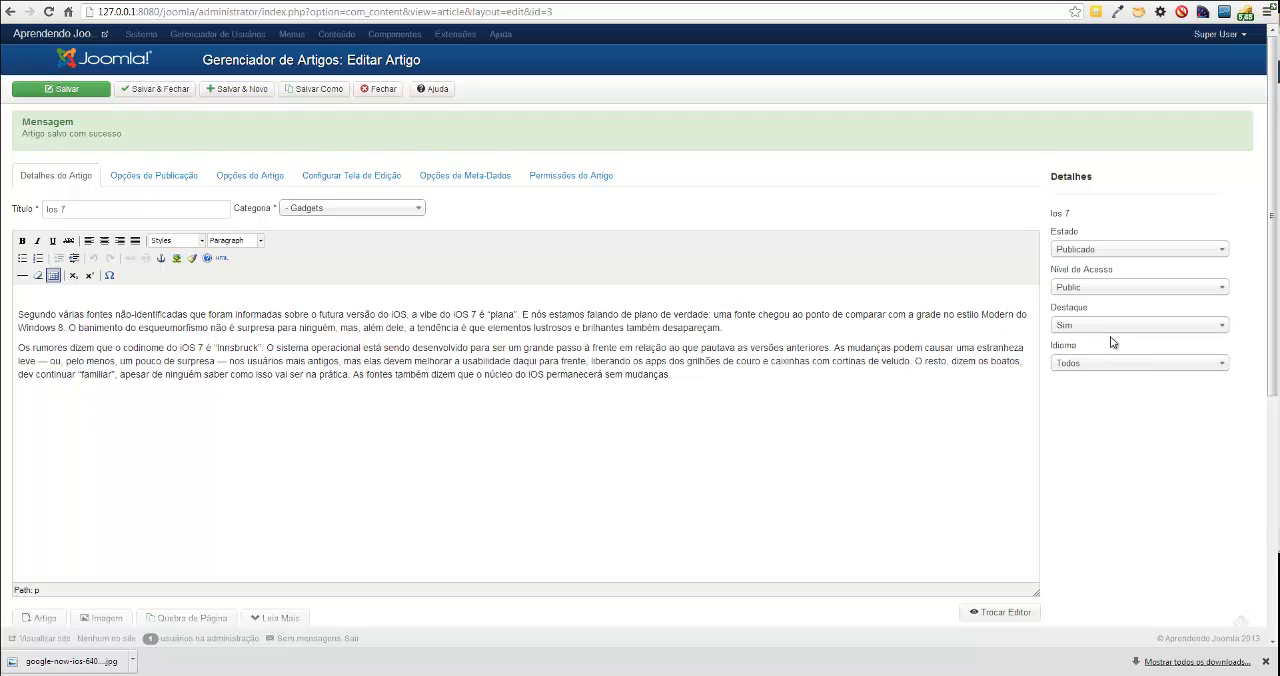
Keep the article's featured setting at Sim and examine how Ios 7 is displayed on the public site's home page.
click(1062, 326)
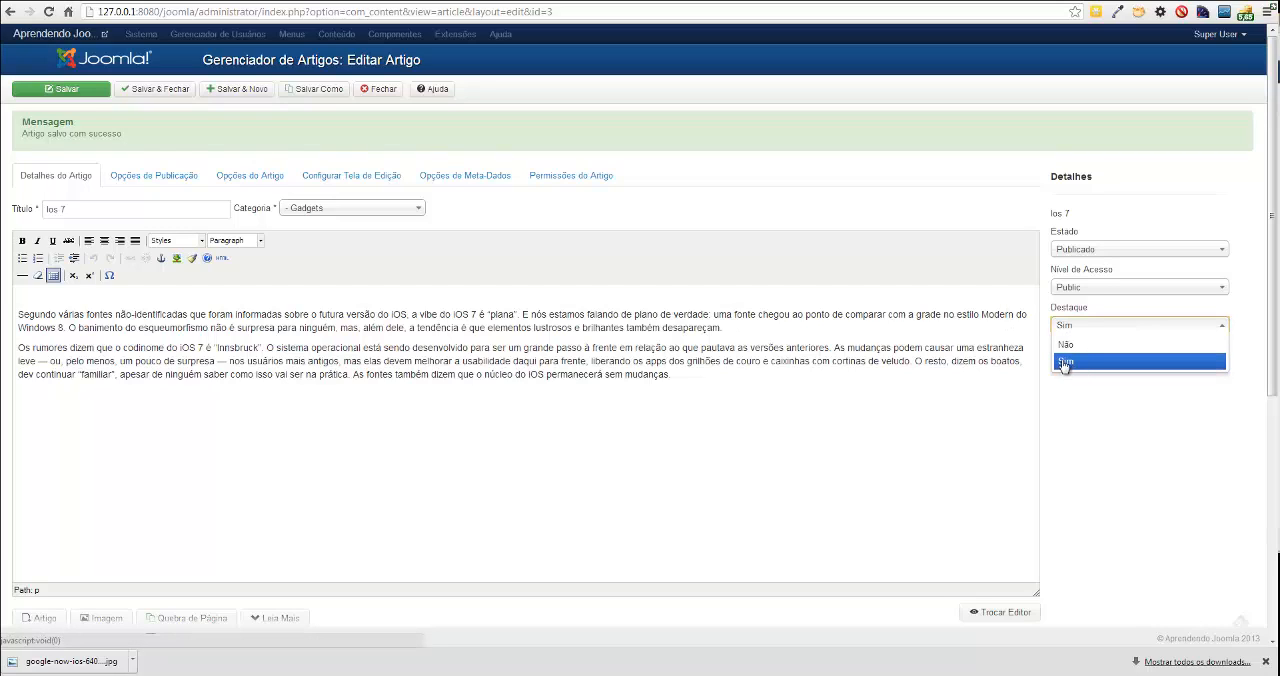
click(1064, 362)
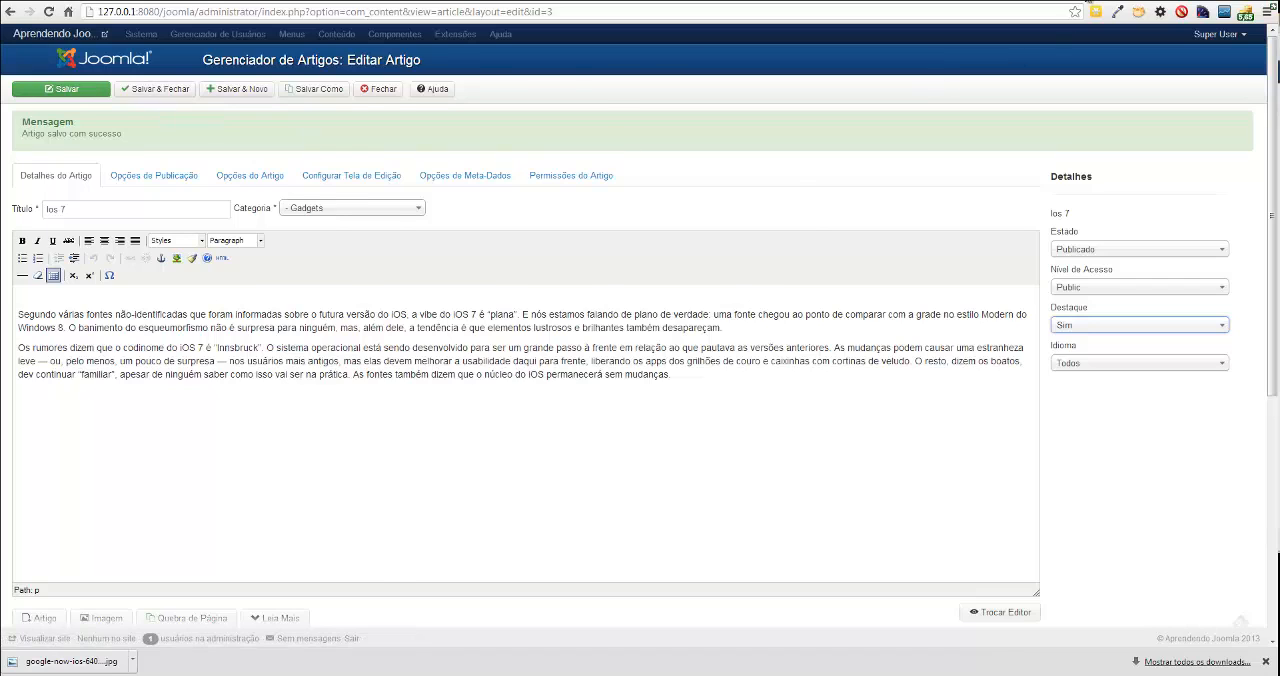
click(1086, 1)
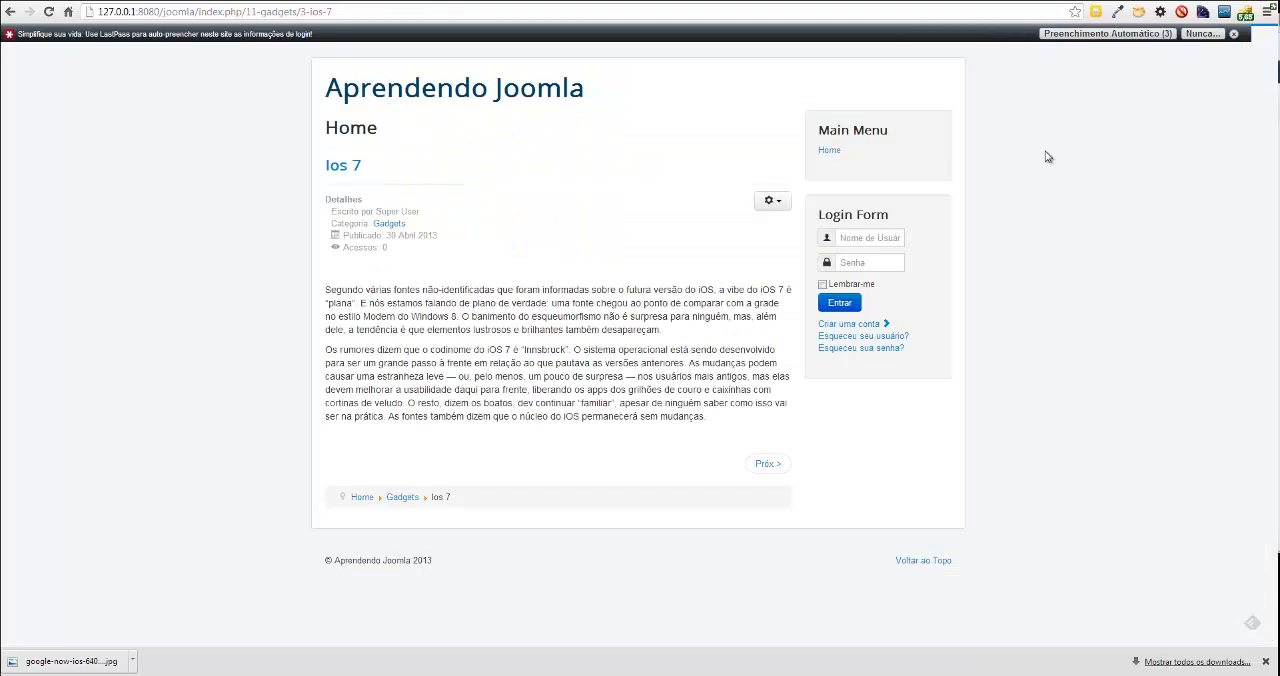
click(370, 95)
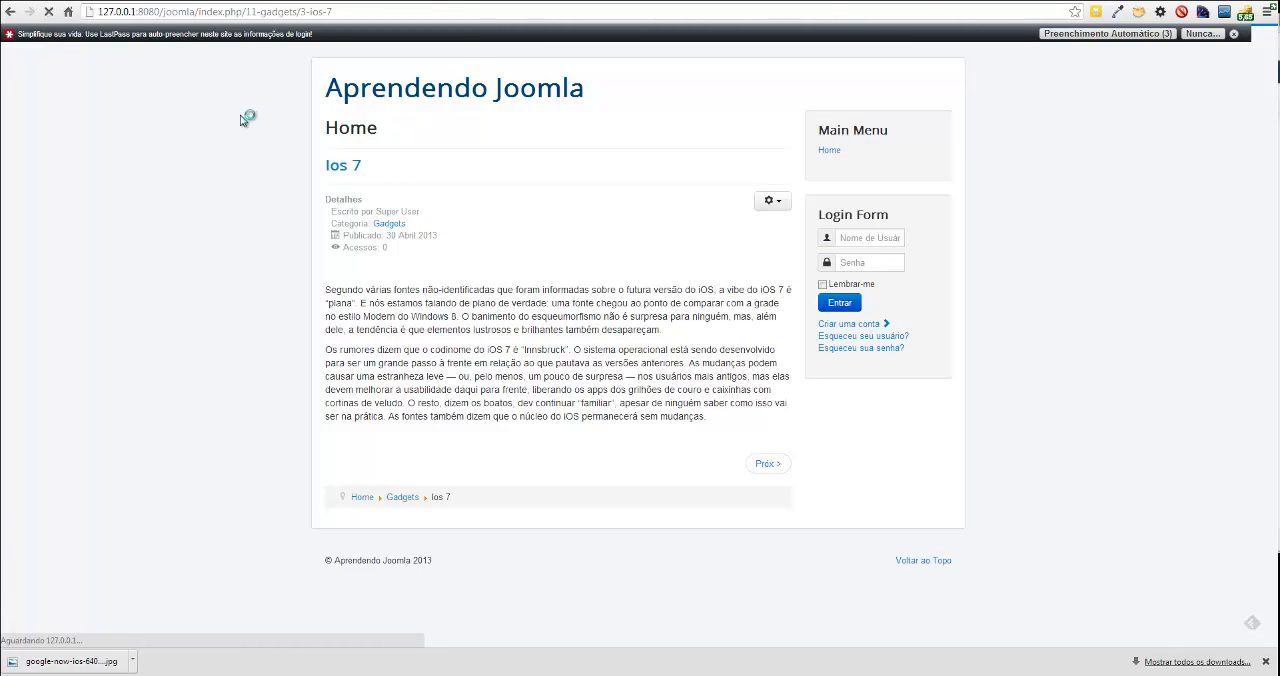
scroll(250, 137, down, 3)
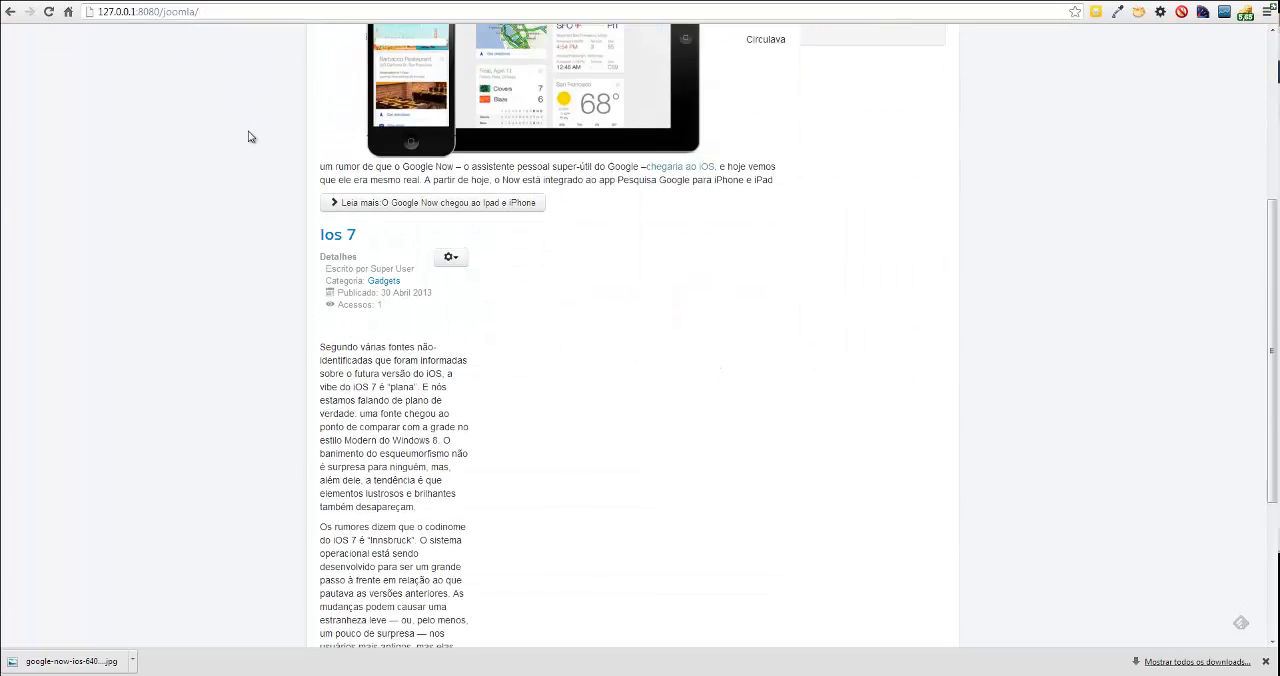
scroll(250, 137, down, 2)
scroll(312, 147, up, 1)
click(345, 168)
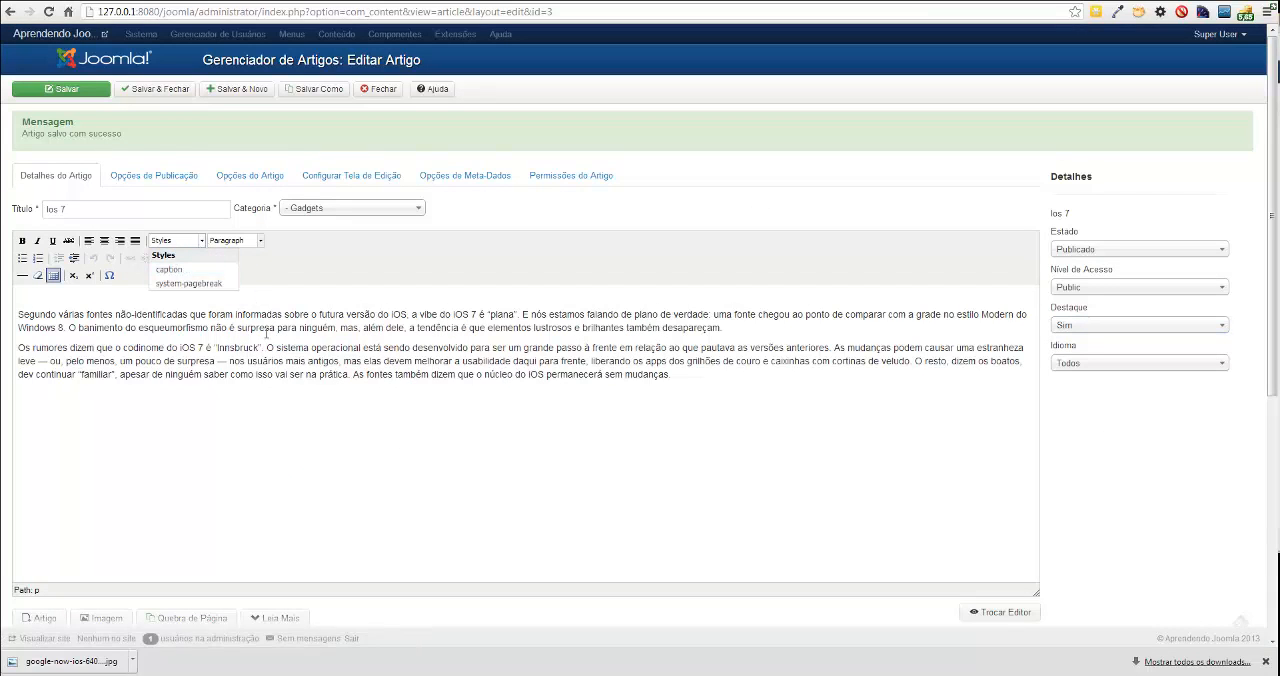
Check the style and paragraph format options for the first paragraph in the article editor.
click(169, 269)
click(262, 241)
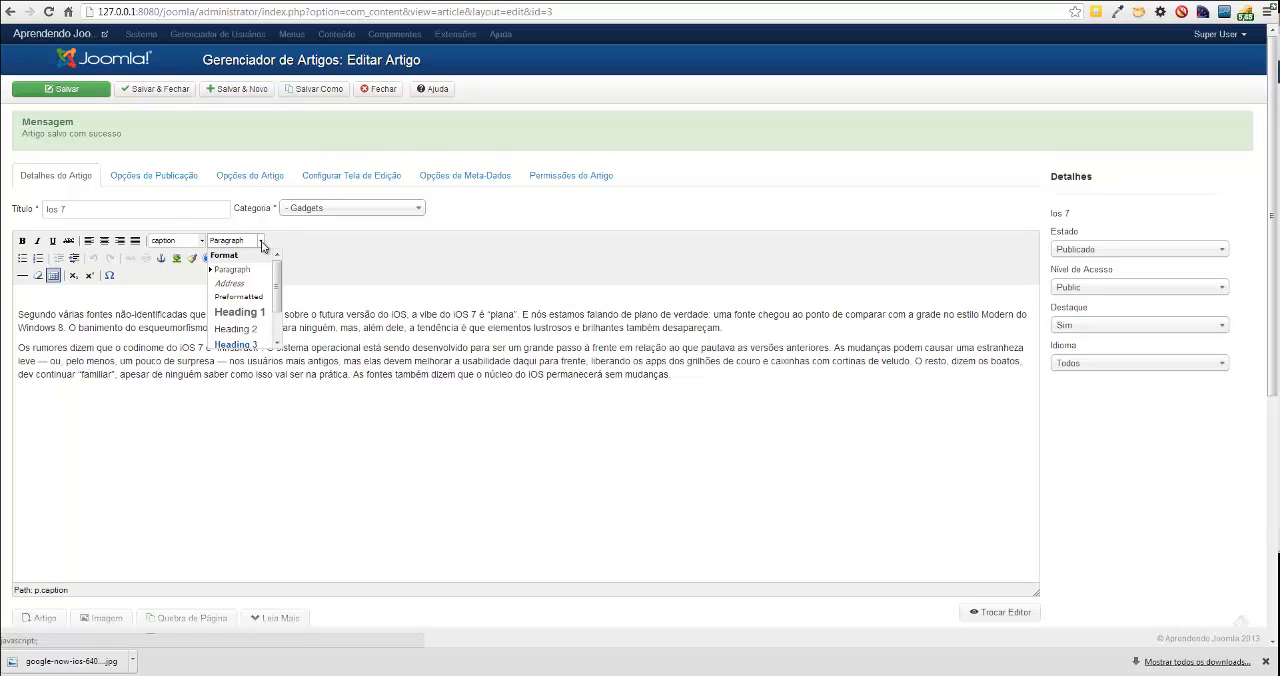
click(400, 318)
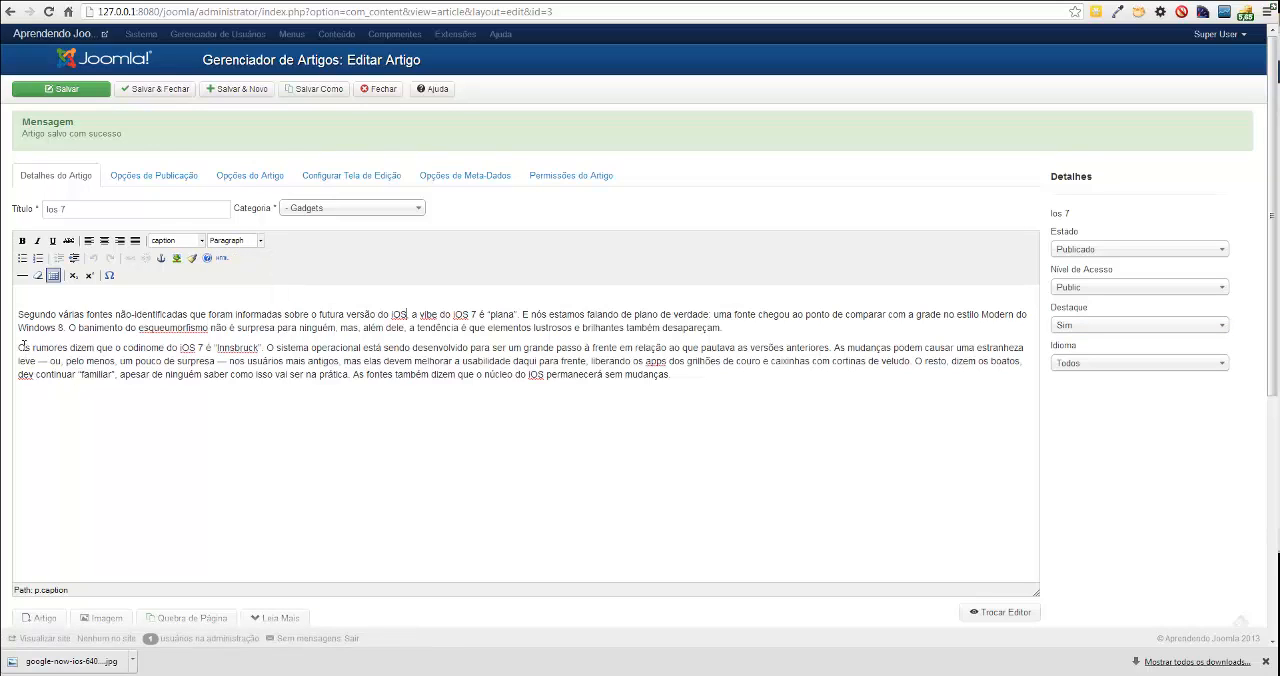
Add the line "Novidades do iOs 7" above the first paragraph and format it as Heading 2.
click(46, 299)
text(Novidades do iOs 7)
drag(109, 294, 18, 295)
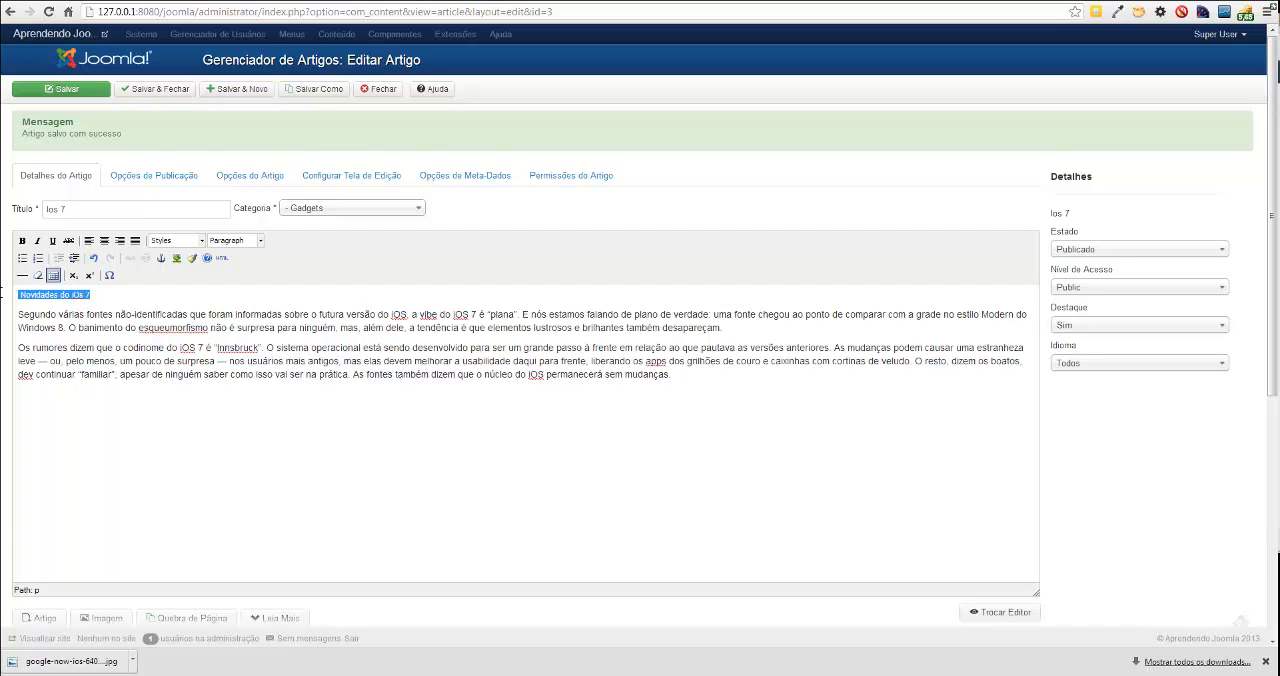
click(259, 241)
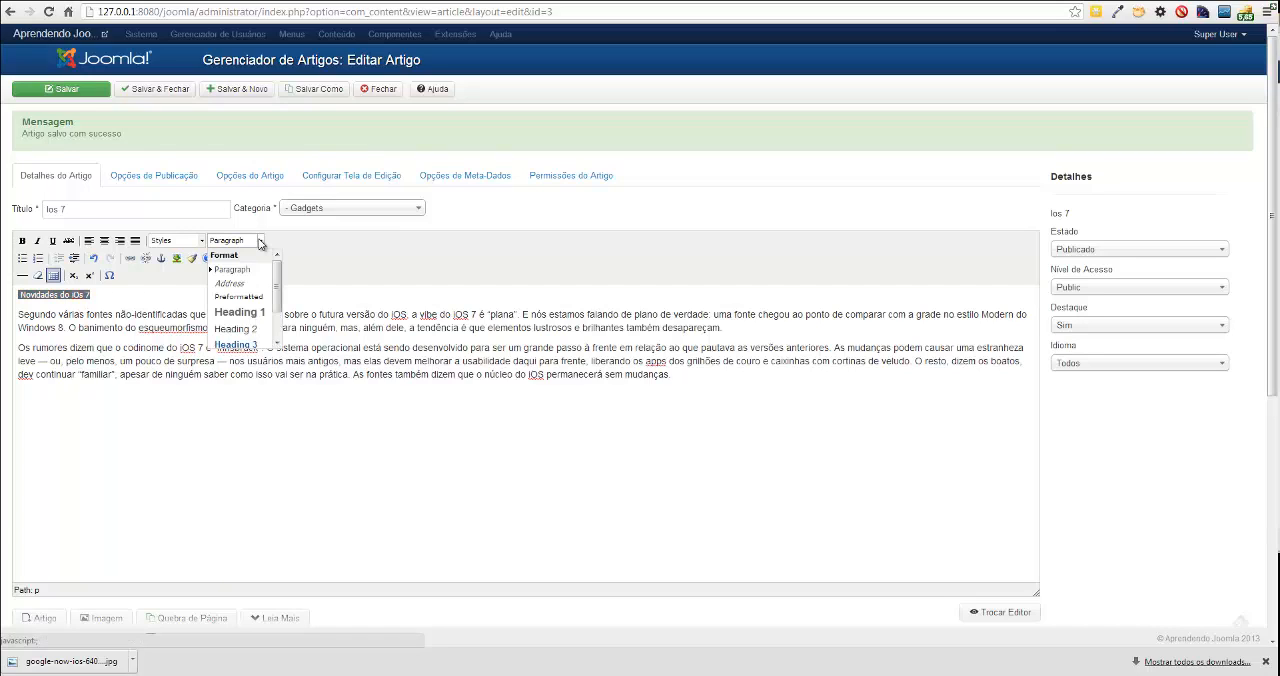
click(248, 332)
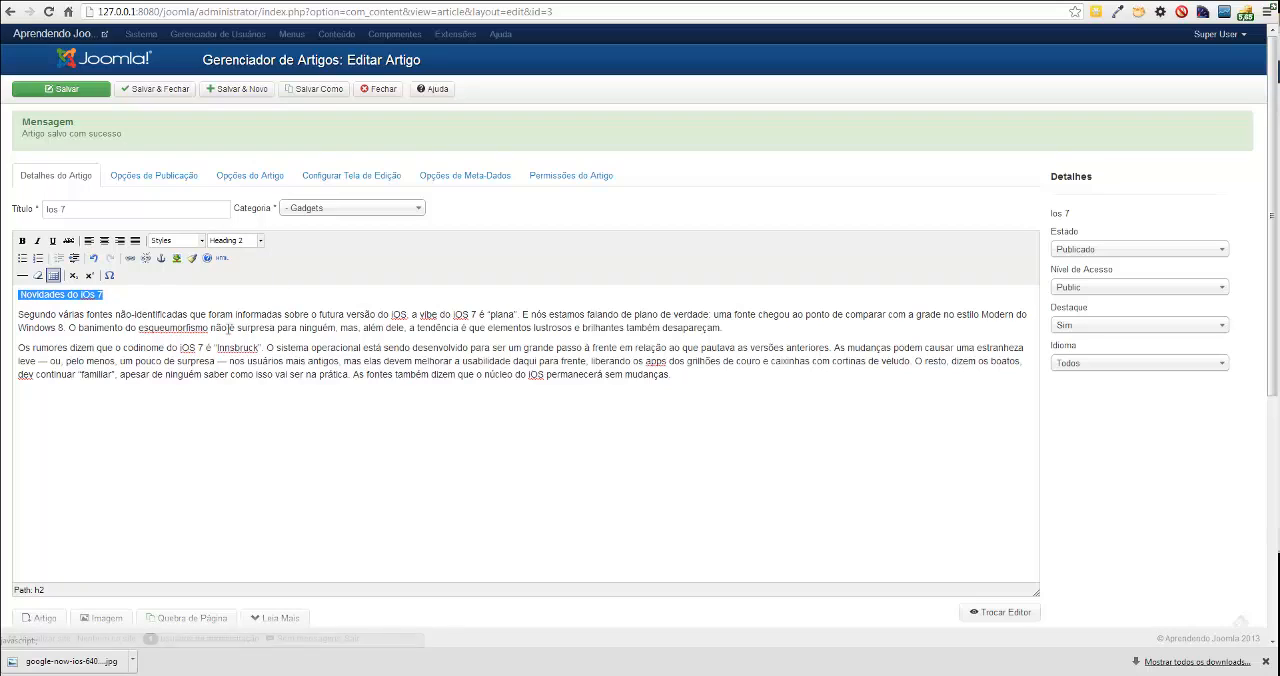
click(195, 313)
click(140, 293)
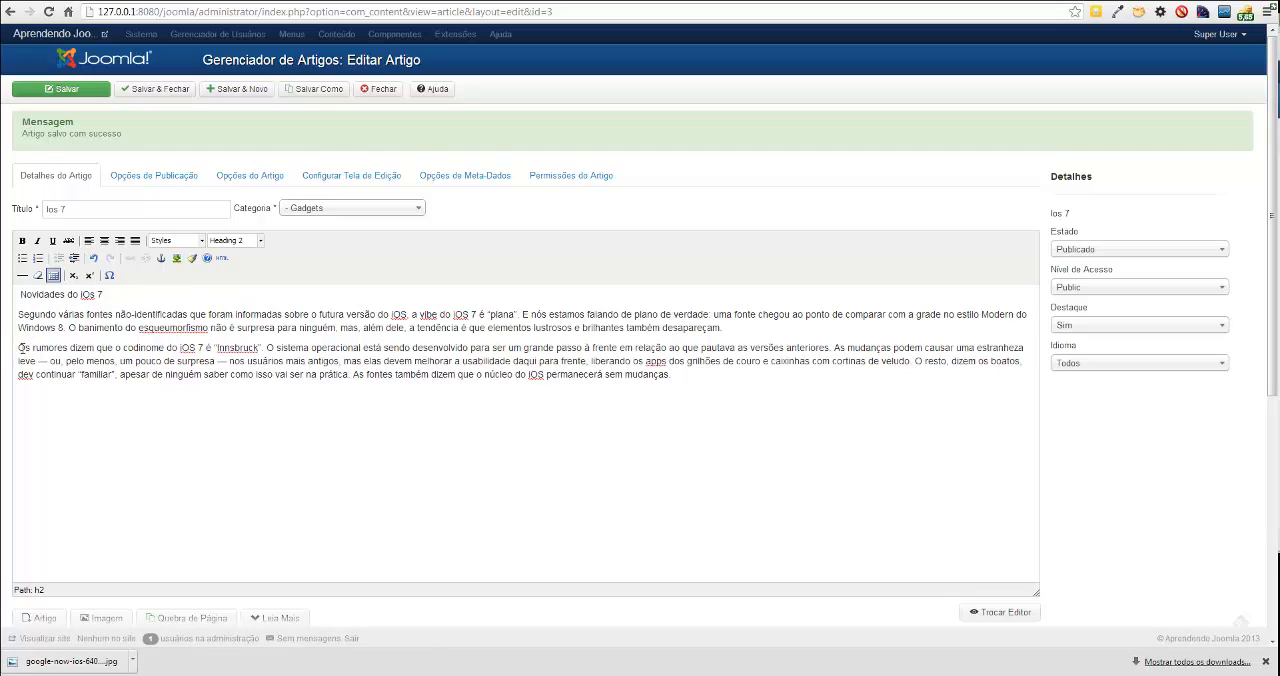
Italicize the words "Segundo várias fontes não-identificadas" at the start of the first paragraph.
drag(18, 314, 188, 315)
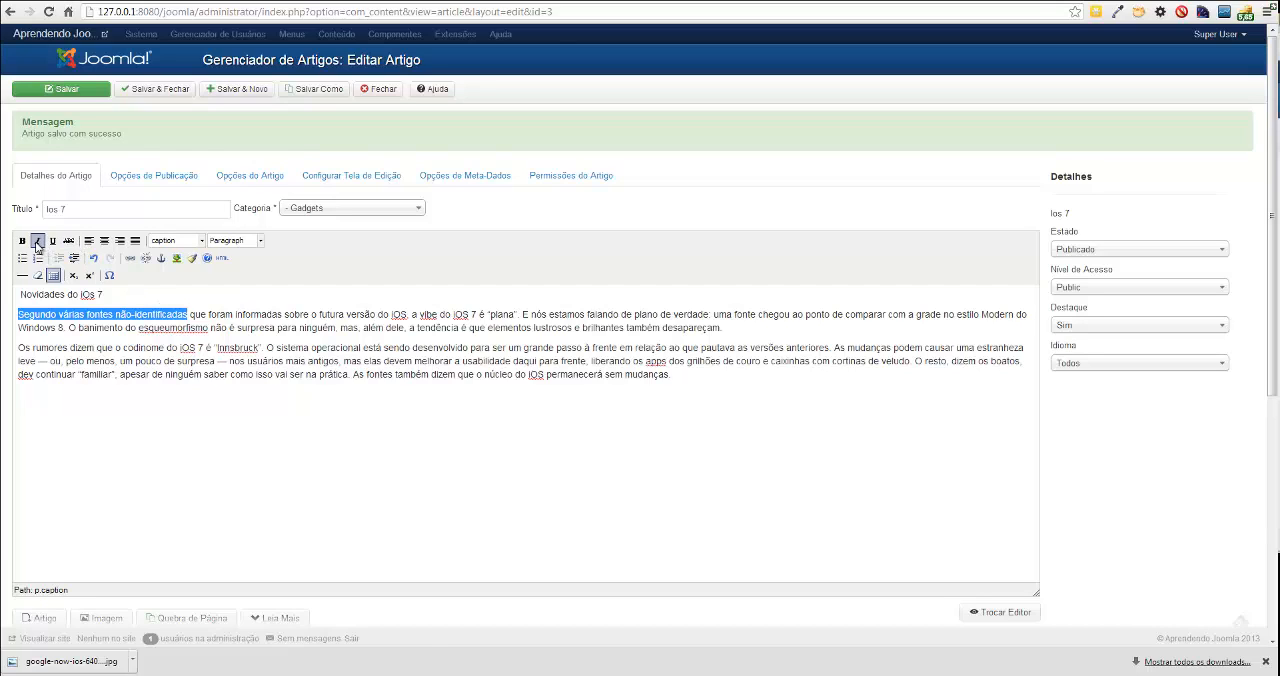
click(37, 241)
click(206, 314)
click(191, 347)
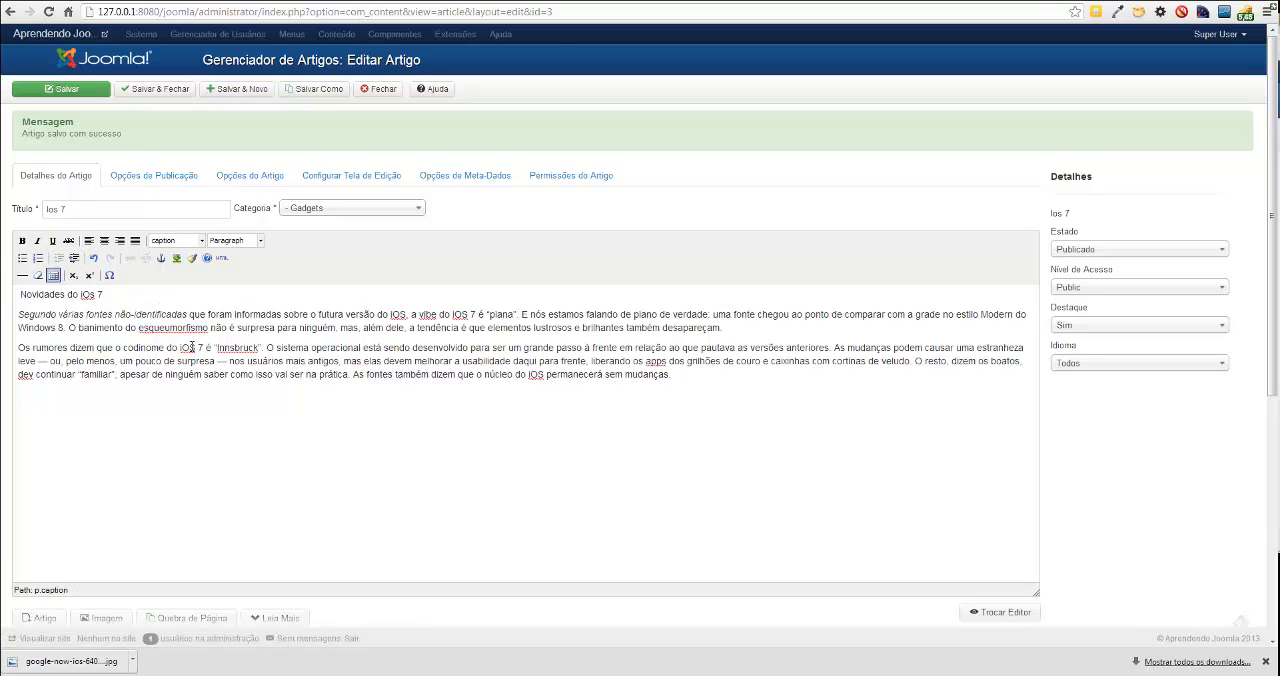
click(184, 313)
Make the phrase "Os rumores dizem que o codinome do iOS 7" bold in the second paragraph.
drag(18, 347, 205, 347)
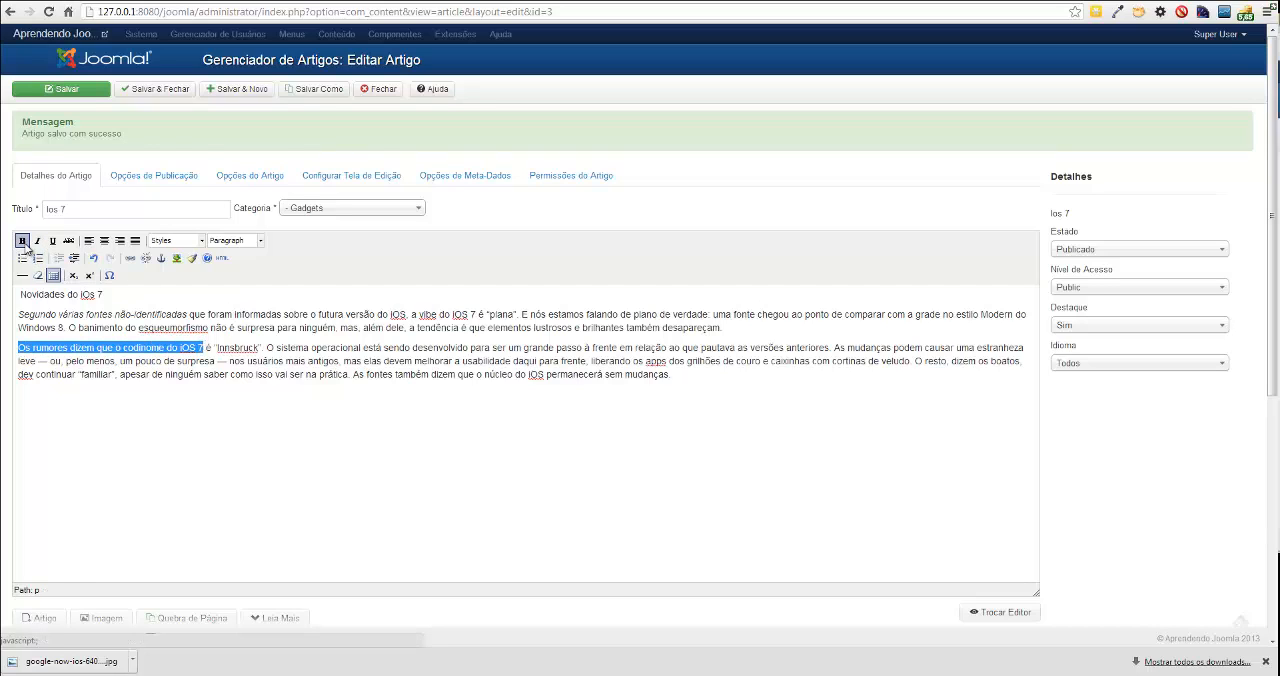
click(22, 240)
click(197, 347)
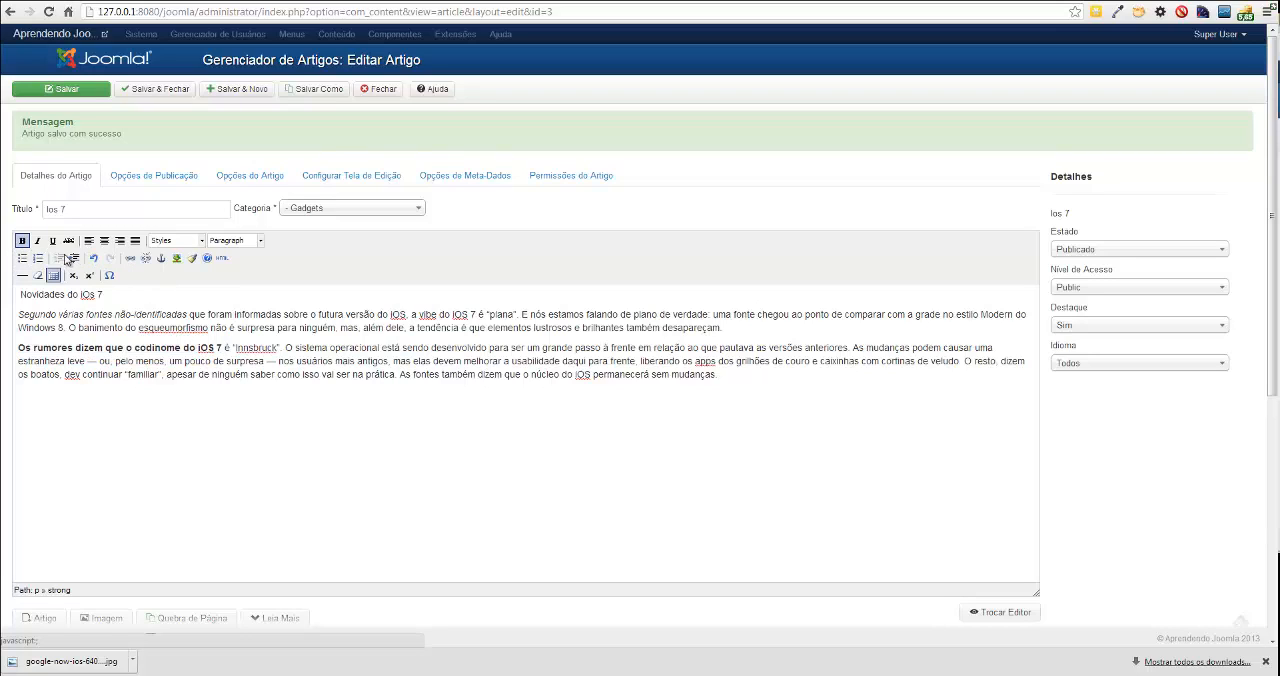
Increase the second paragraph's indent by one level, undoing and reapplying it once.
click(19, 348)
click(74, 258)
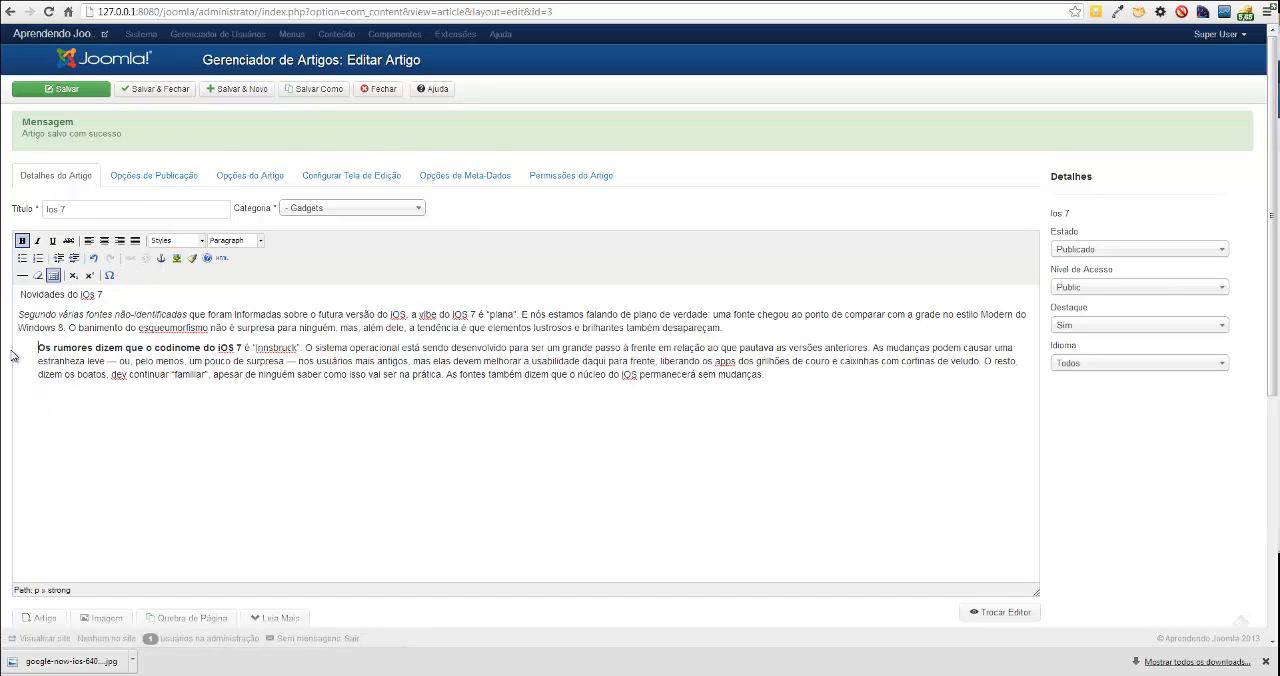
key(ctrl+z)
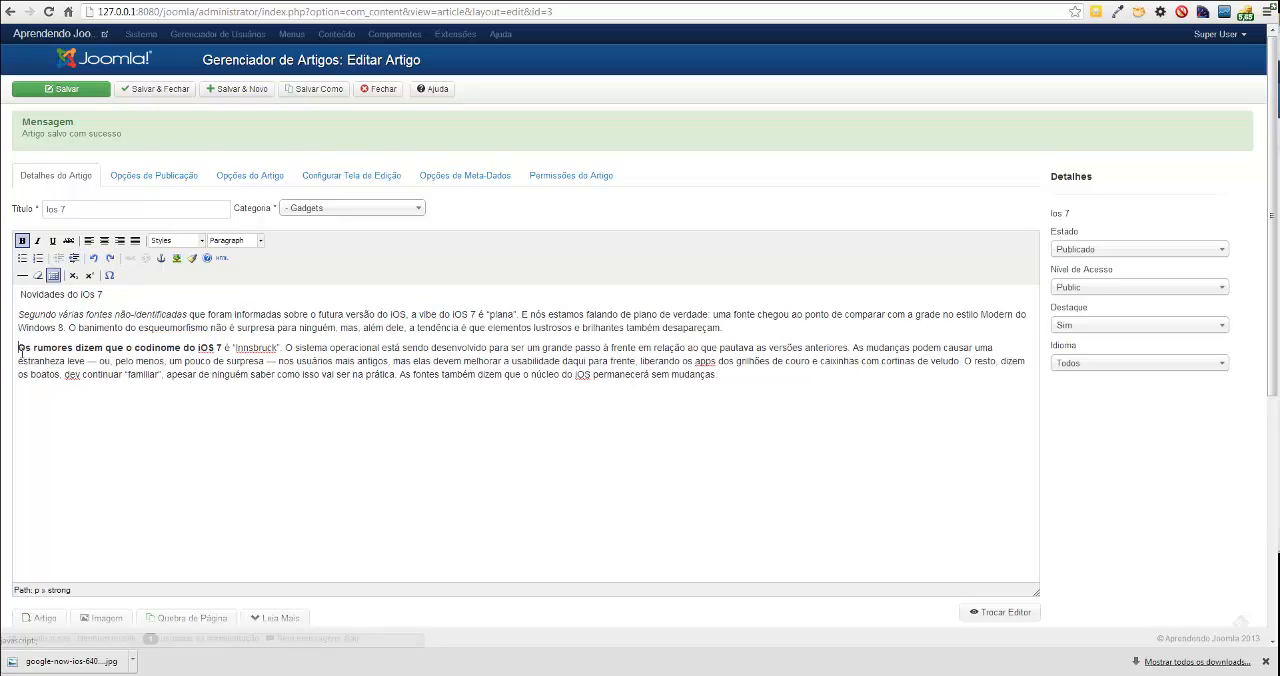
click(72, 261)
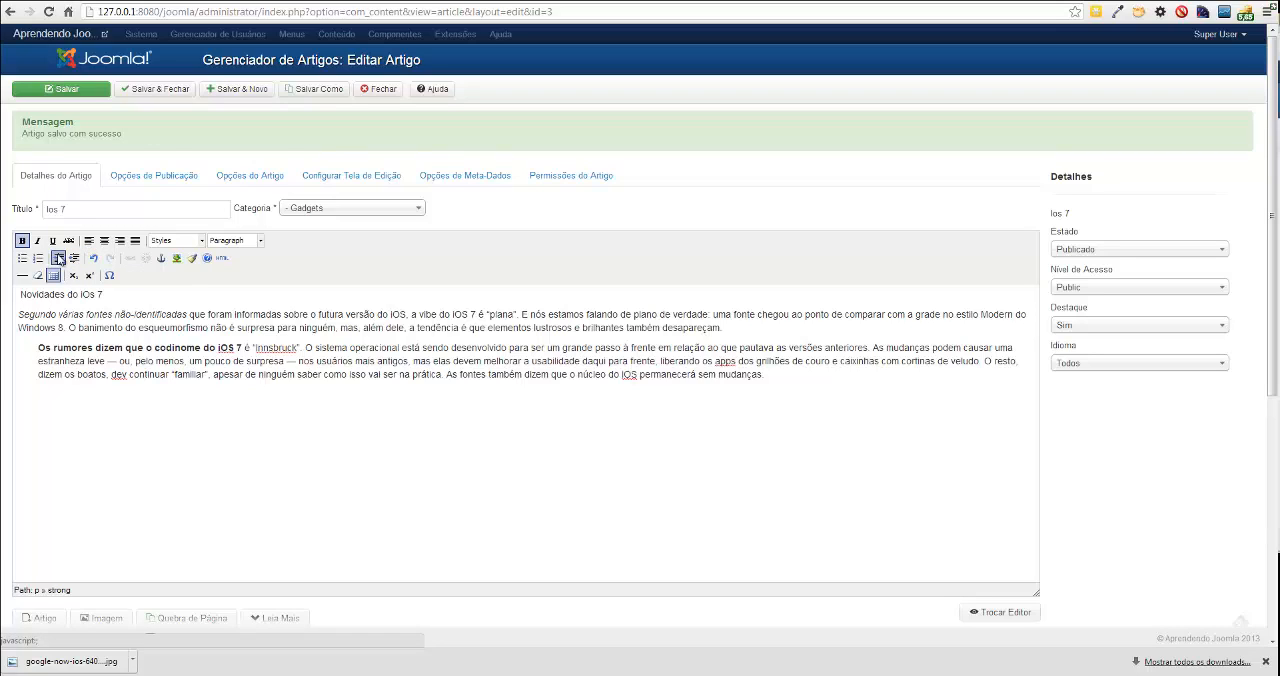
Examine the caption class, inline styles and padding in the article's HTML source editor, and close it without changes.
drag(127, 352, 243, 347)
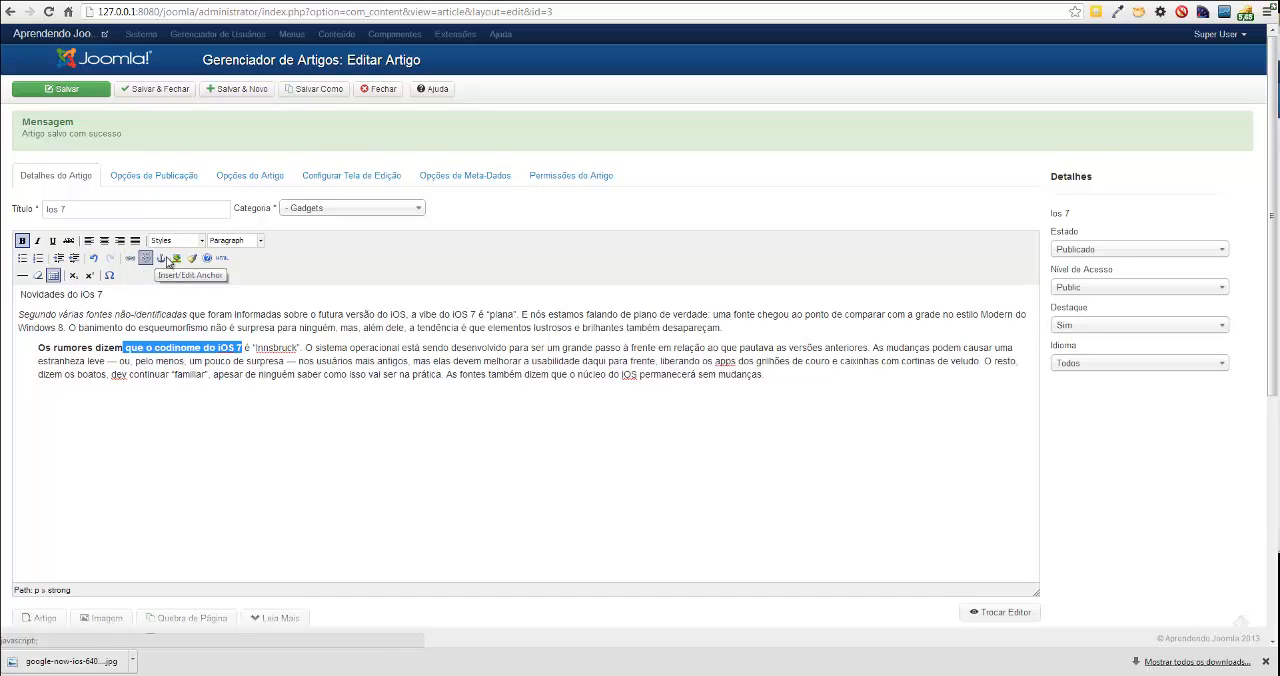
click(222, 259)
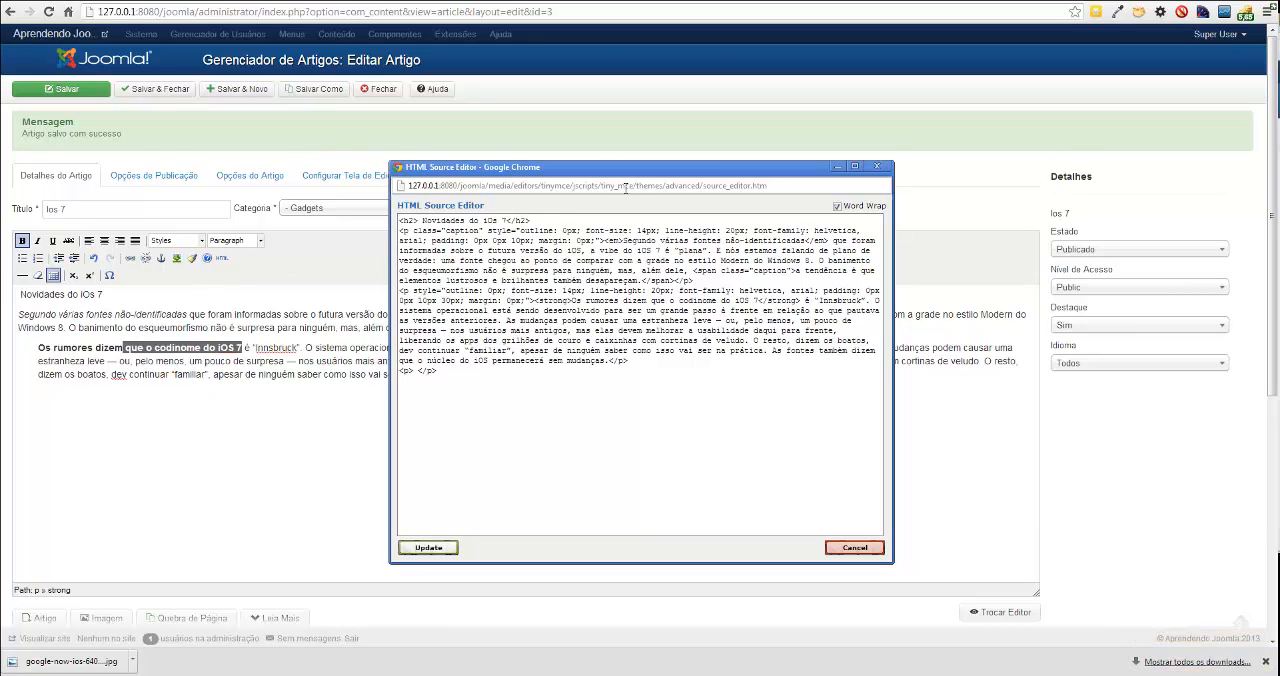
drag(597, 177, 750, 278)
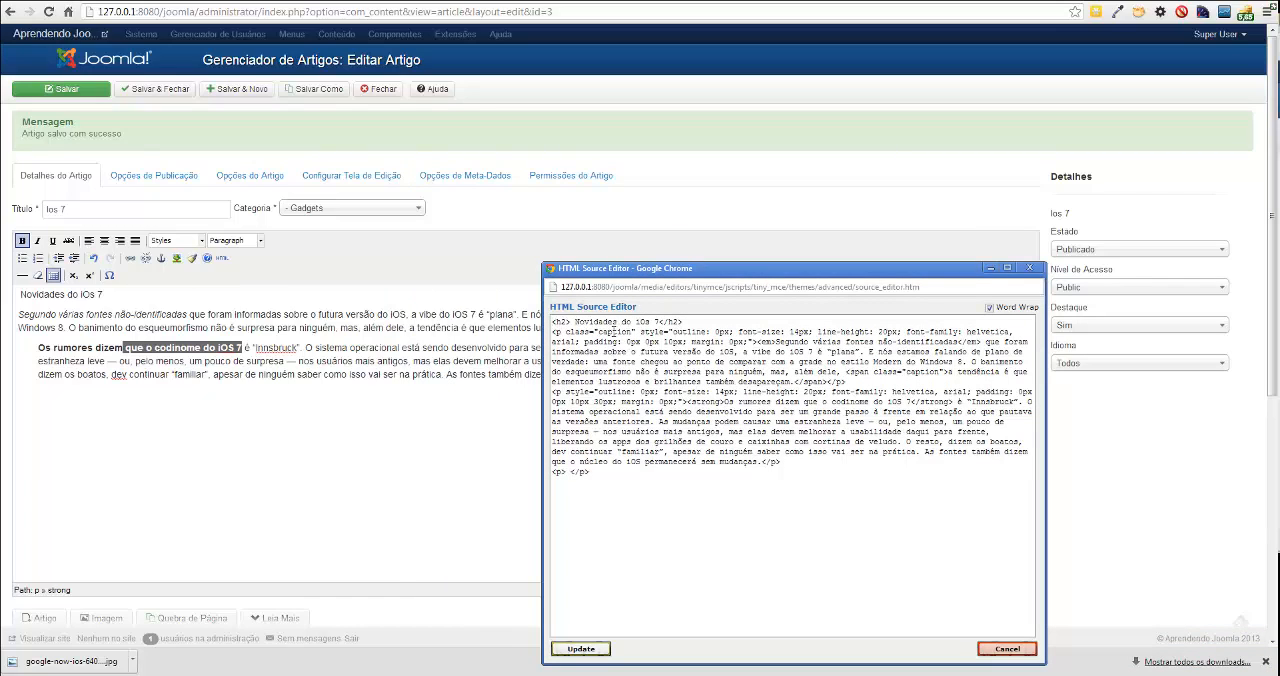
double_click(614, 331)
double_click(689, 331)
click(748, 345)
drag(552, 401, 684, 401)
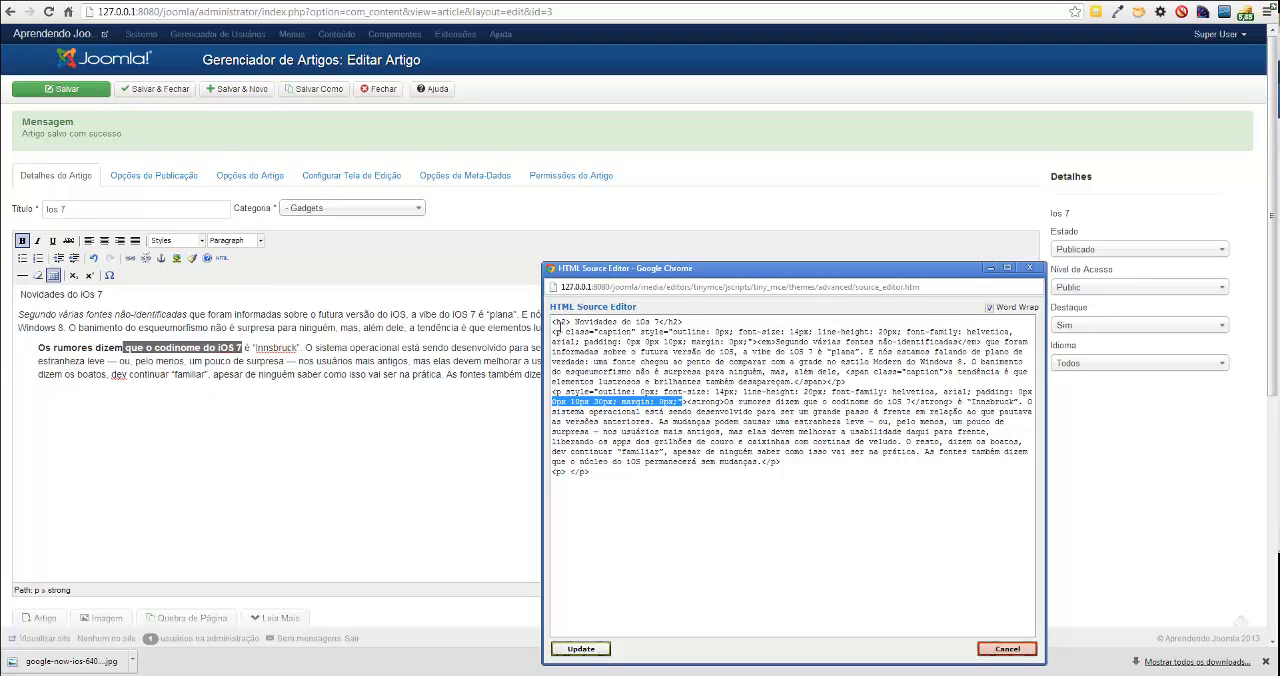
drag(555, 322, 724, 514)
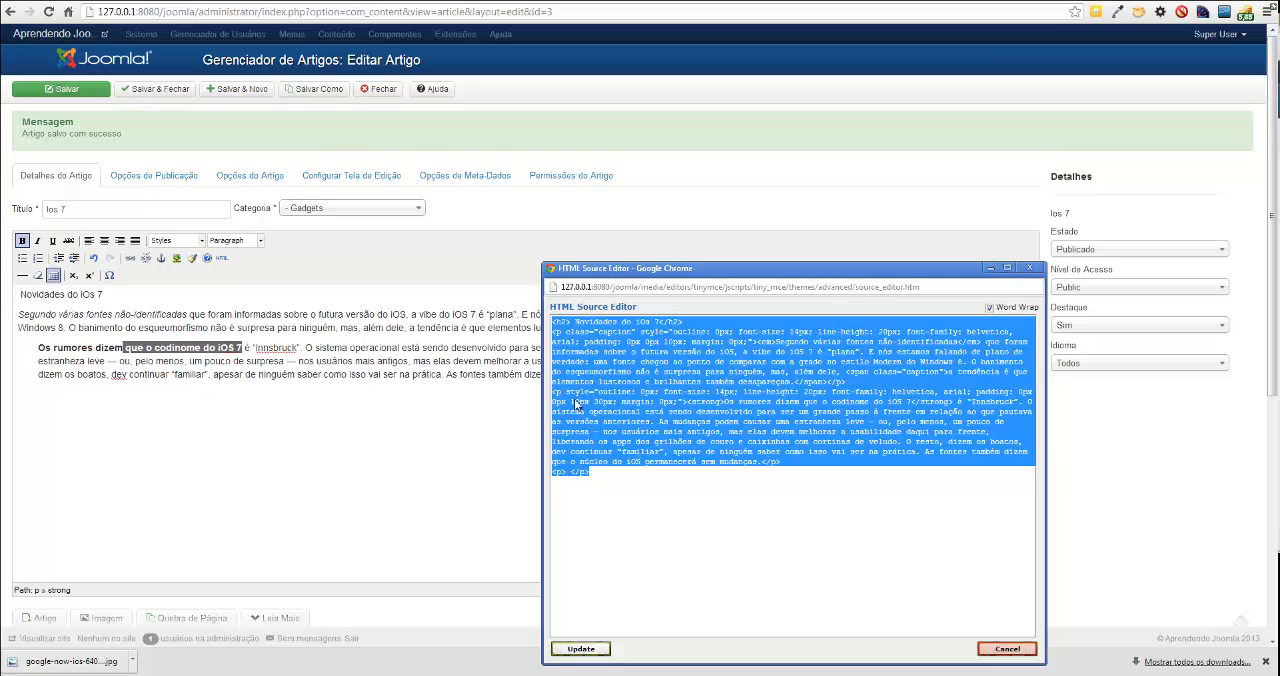
click(1030, 268)
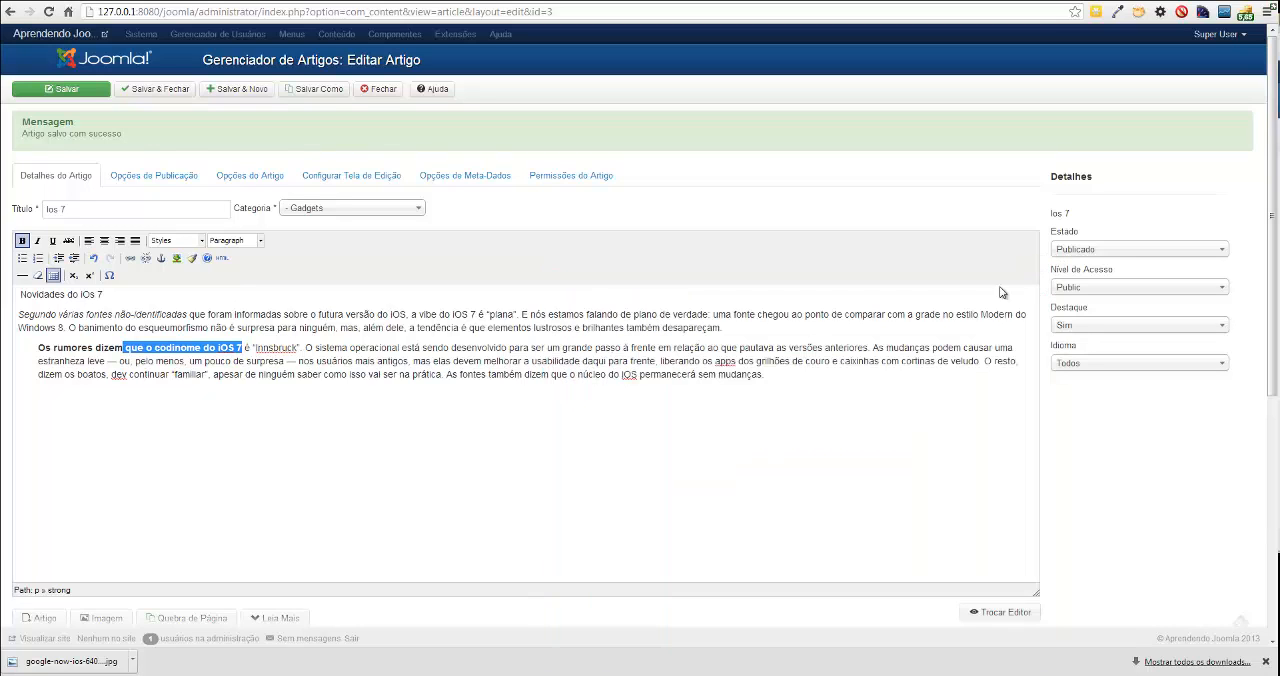
Toggle the article editor to raw HTML to view the code, and return to the visual editor.
scroll(406, 357, down, 3)
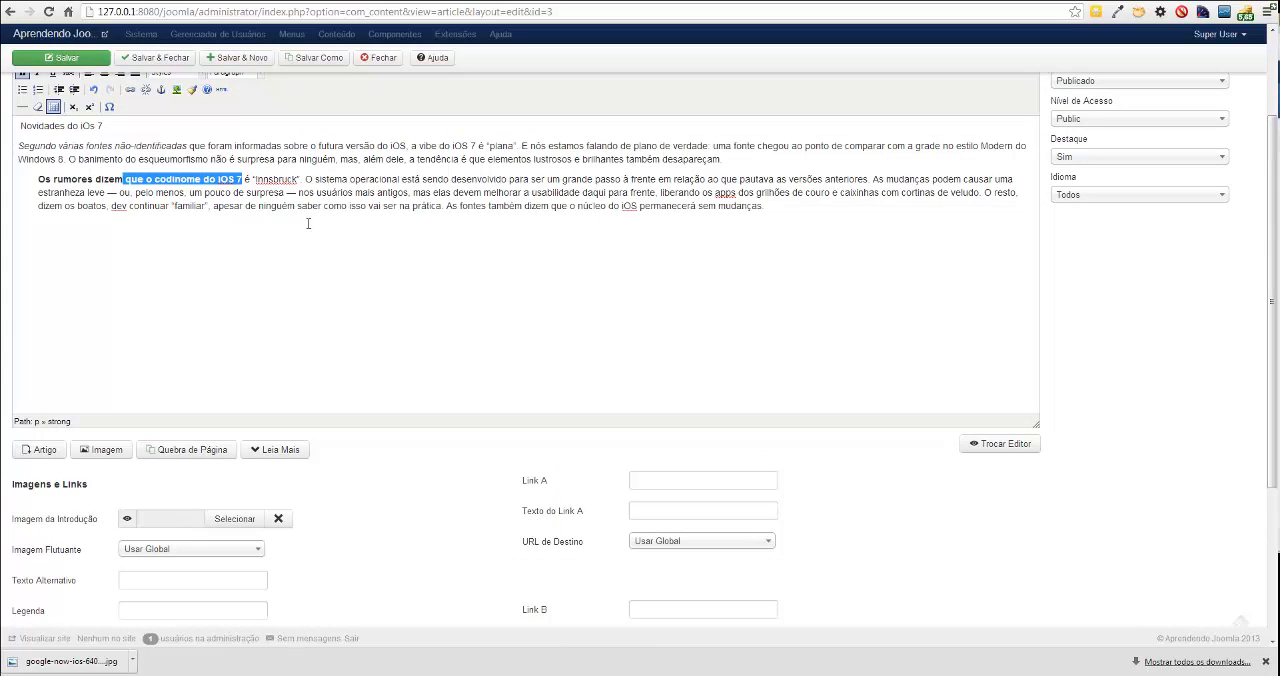
click(984, 447)
scroll(526, 307, up, 3)
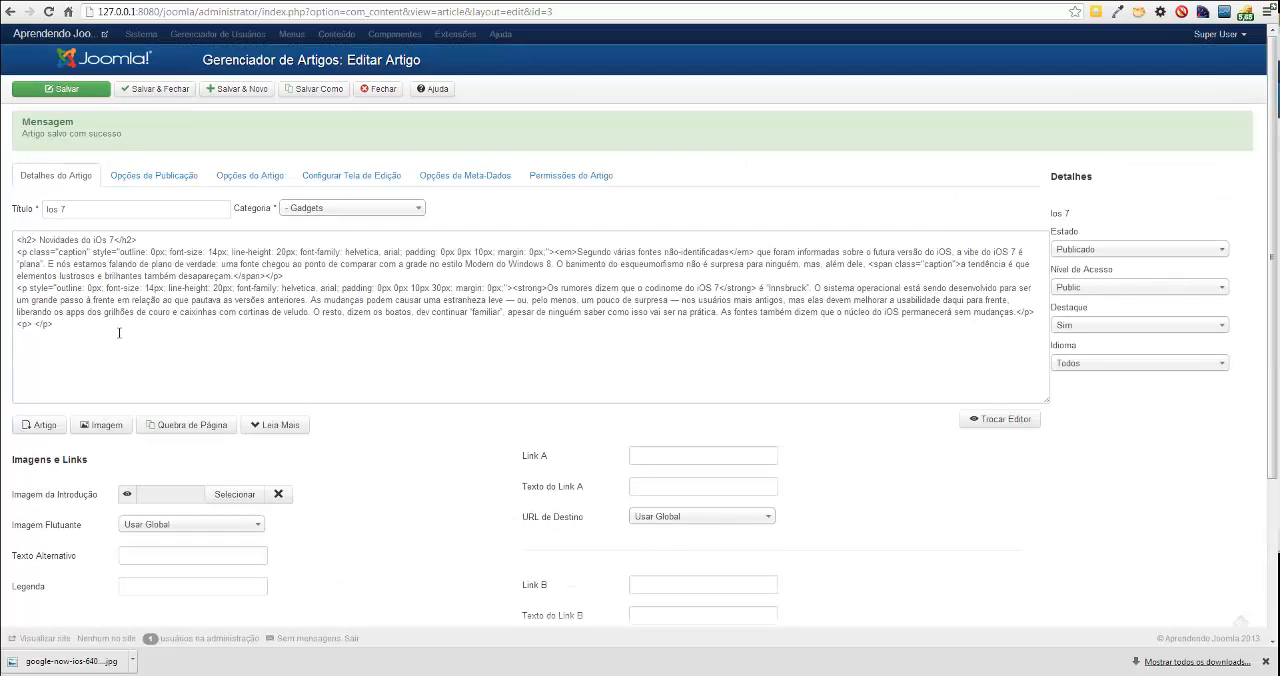
click(995, 424)
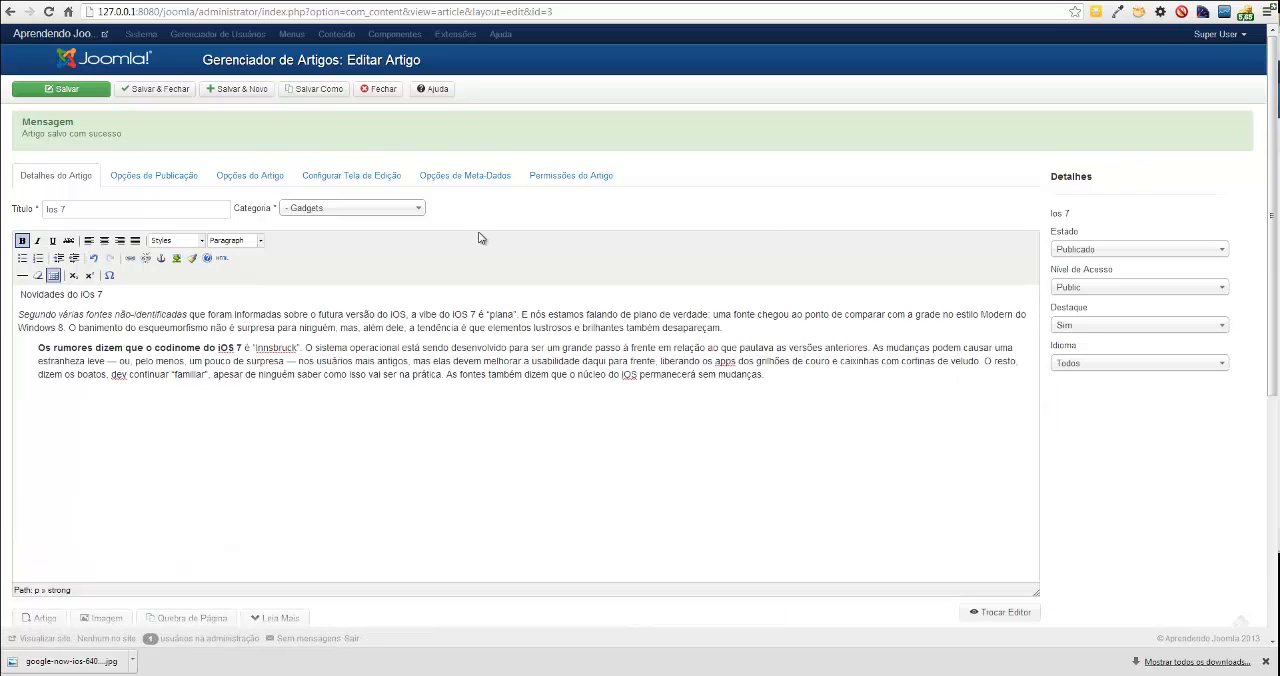
Save and close the Ios 7 article, and compare the indentation of its two paragraphs on the refreshed public page.
click(170, 91)
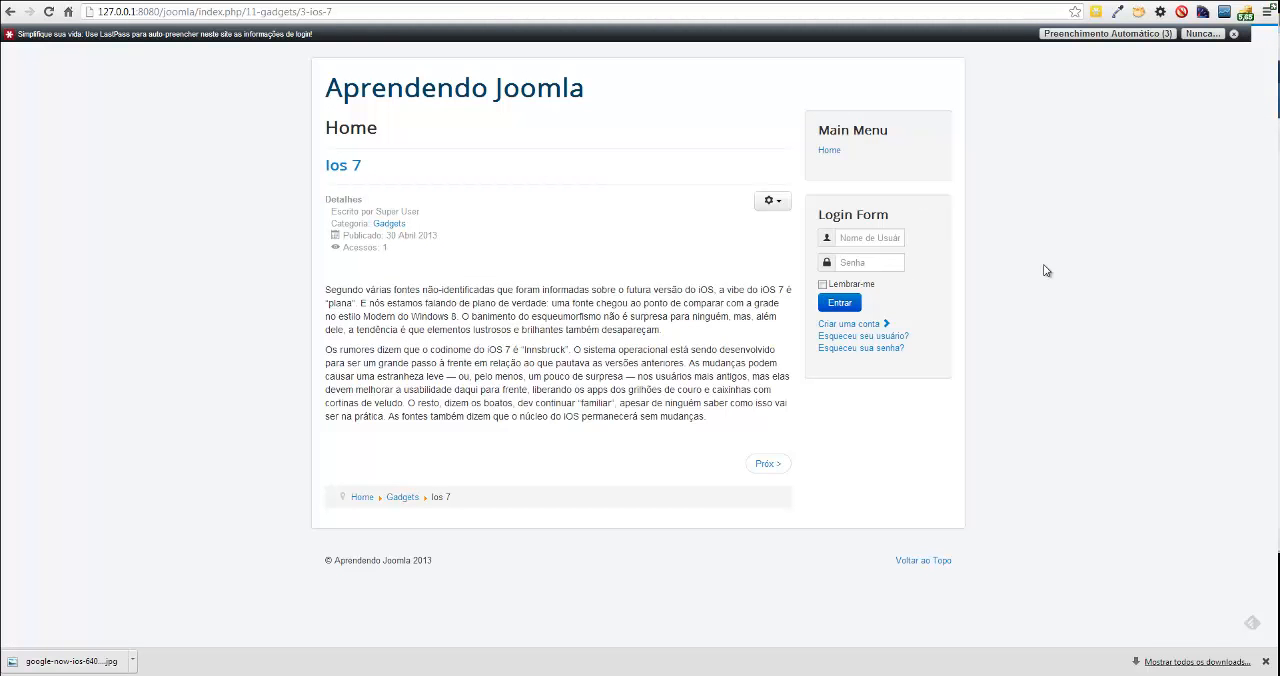
key(F5)
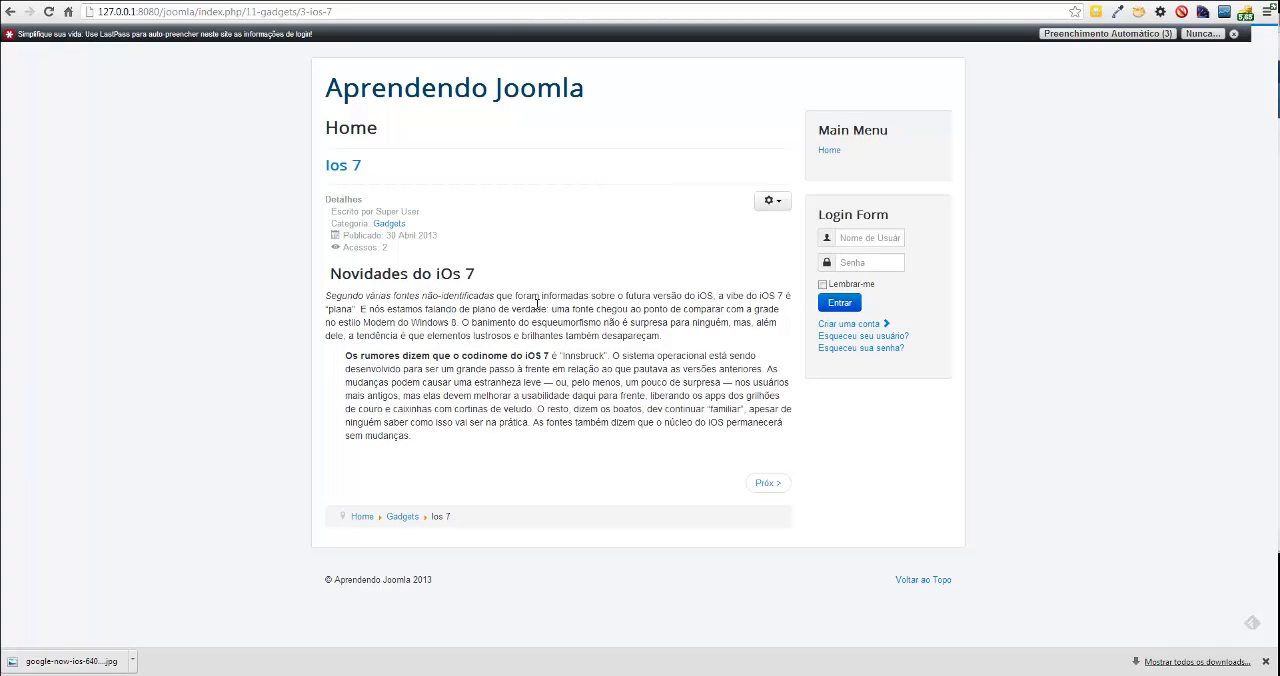
drag(336, 357, 366, 432)
click(366, 432)
drag(345, 355, 424, 438)
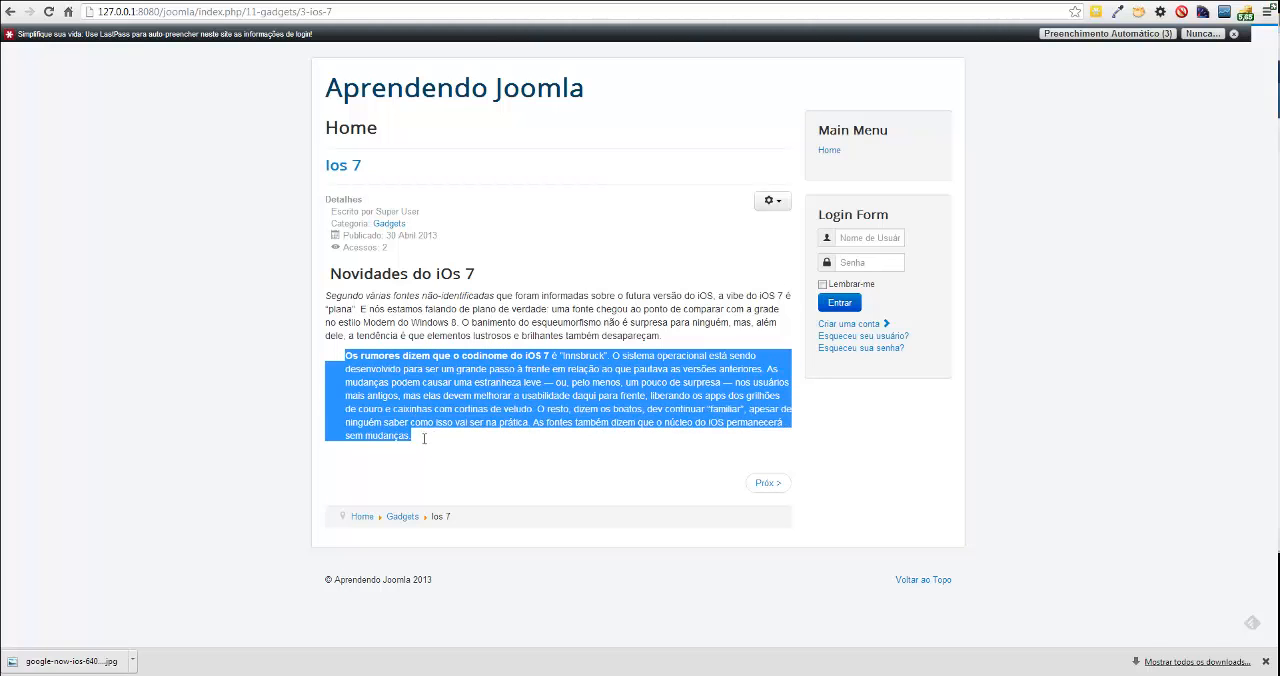
click(430, 446)
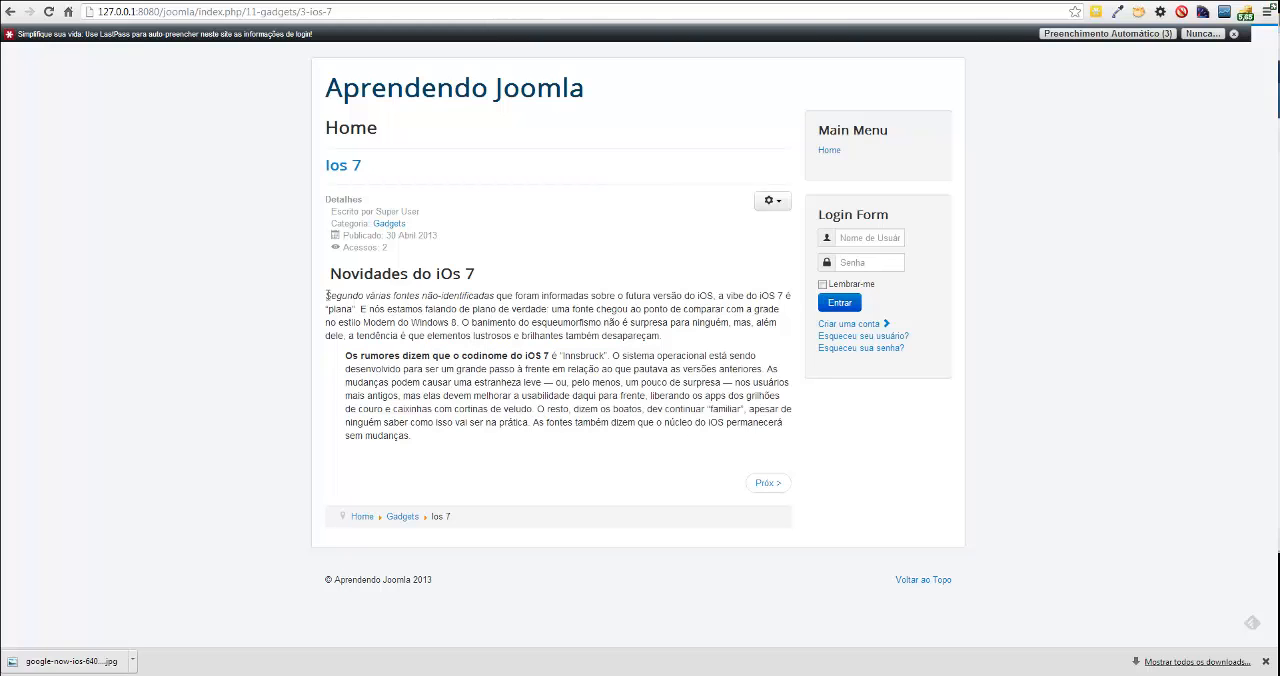
drag(326, 296, 670, 338)
click(390, 369)
drag(345, 356, 449, 437)
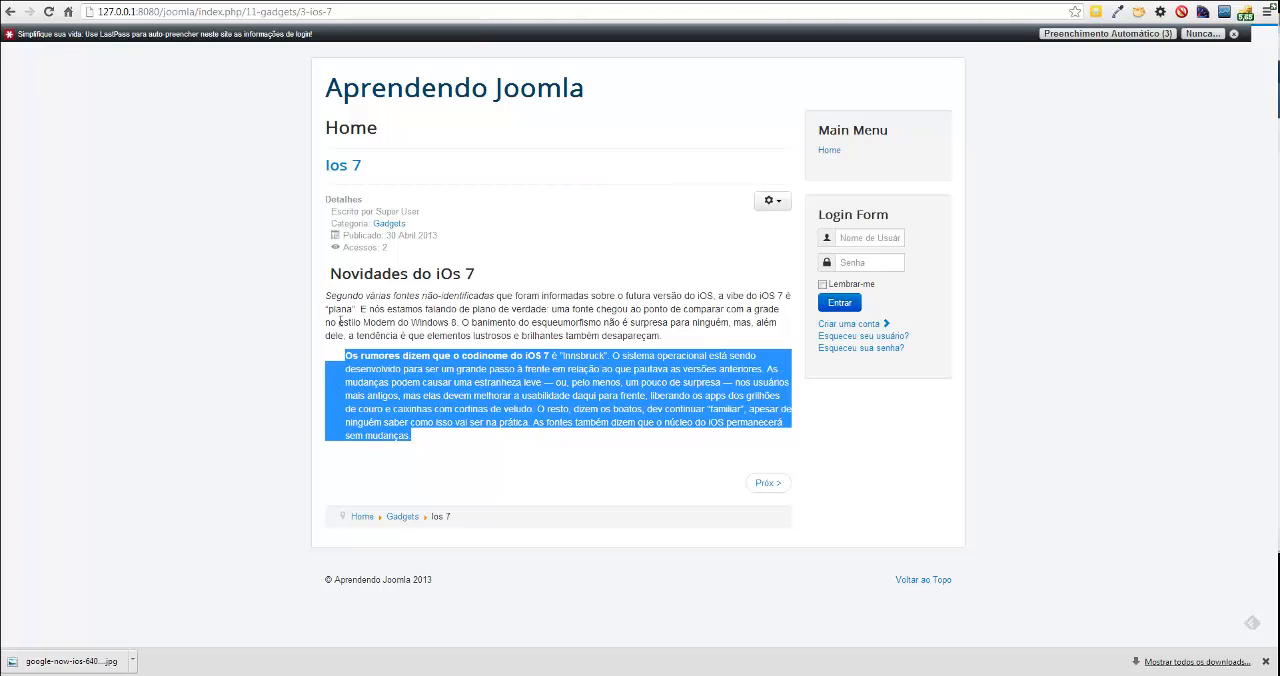
click(417, 408)
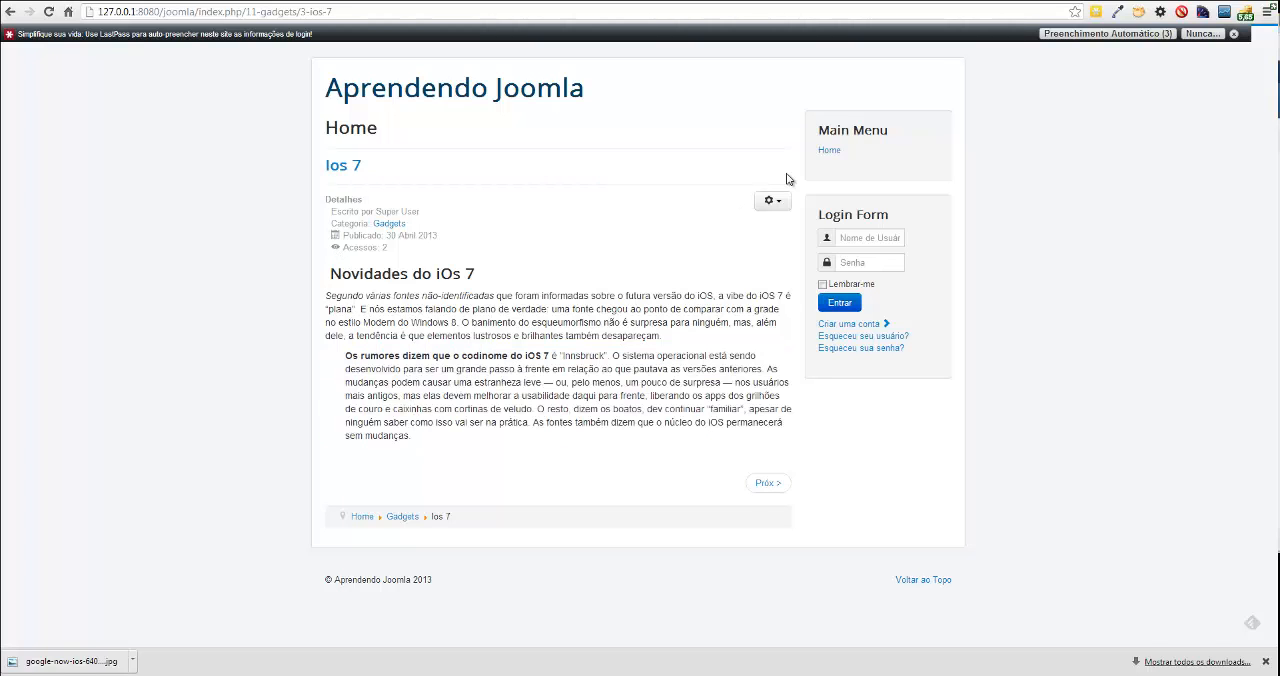
Open the Google Glass article for editing in the administrator and add an empty paragraph after its second paragraph.
key(ctrl+Tab)
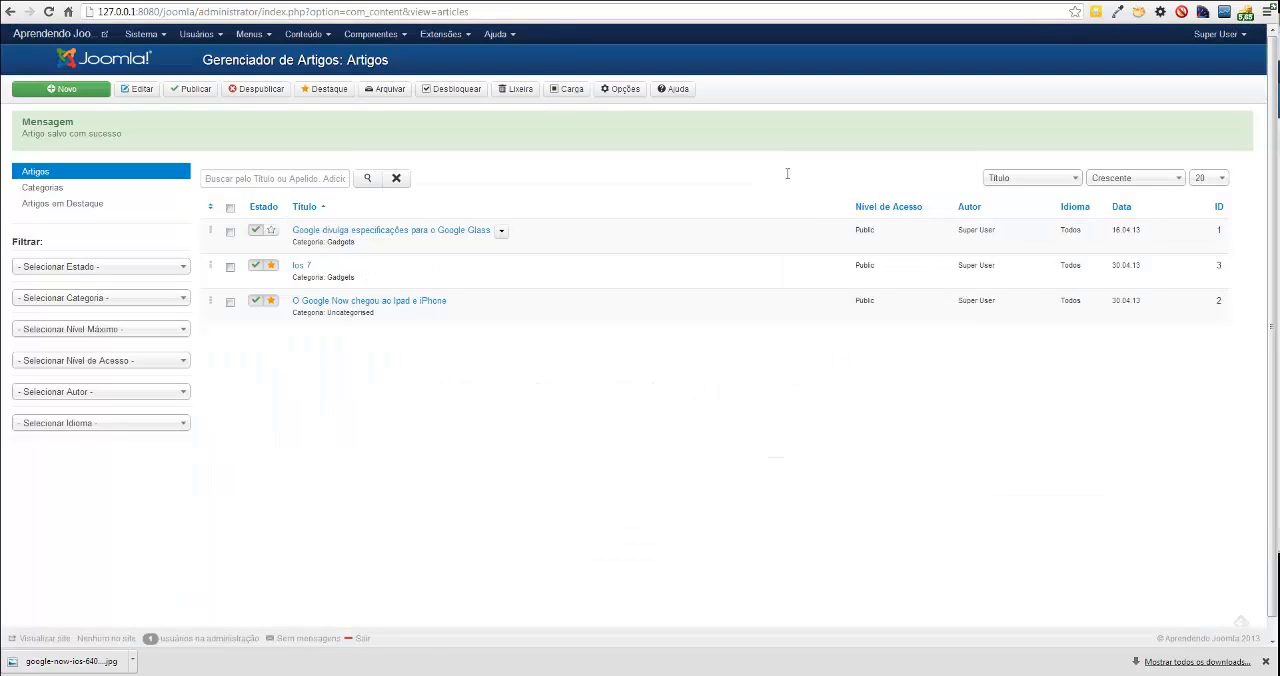
key(F5)
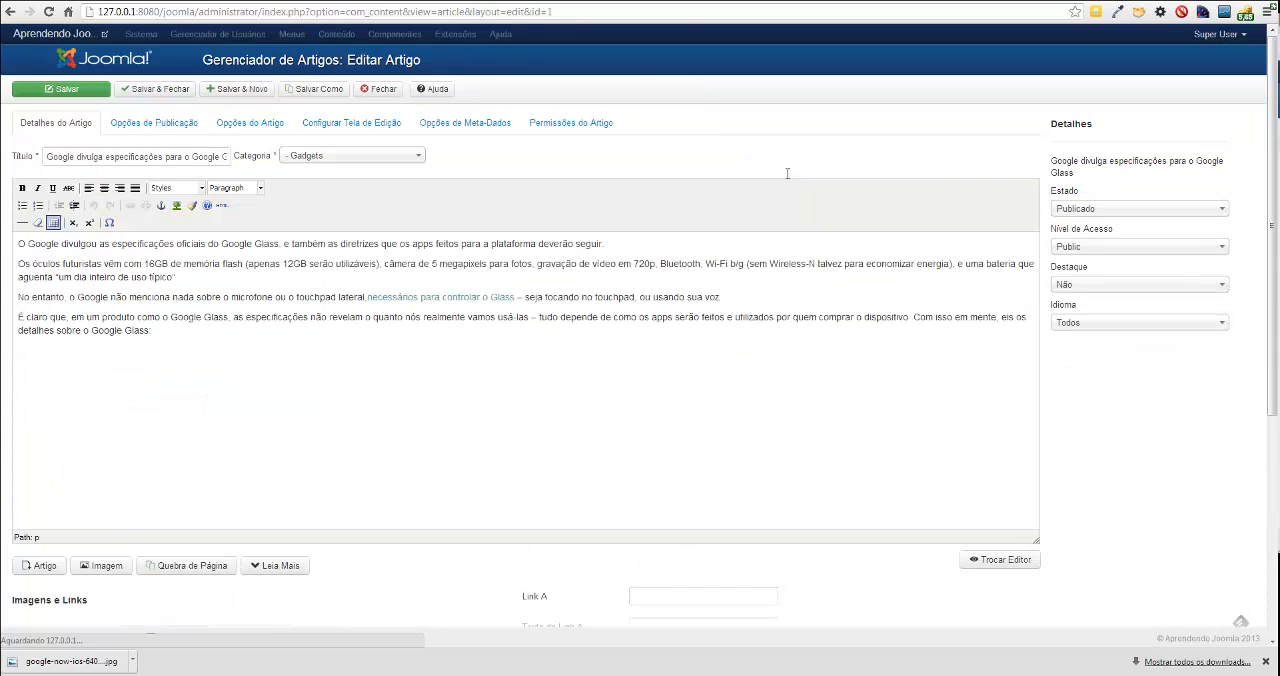
key(Return)
scroll(787, 173, down, 3)
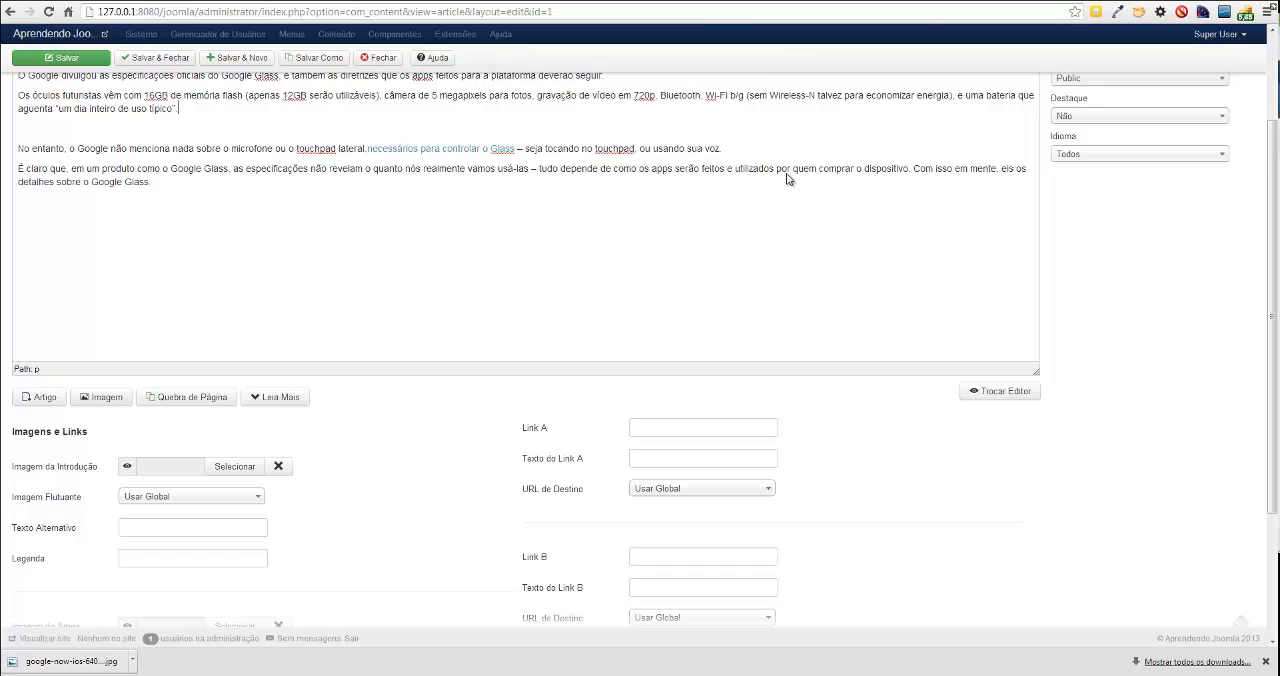
scroll(787, 178, up, 3)
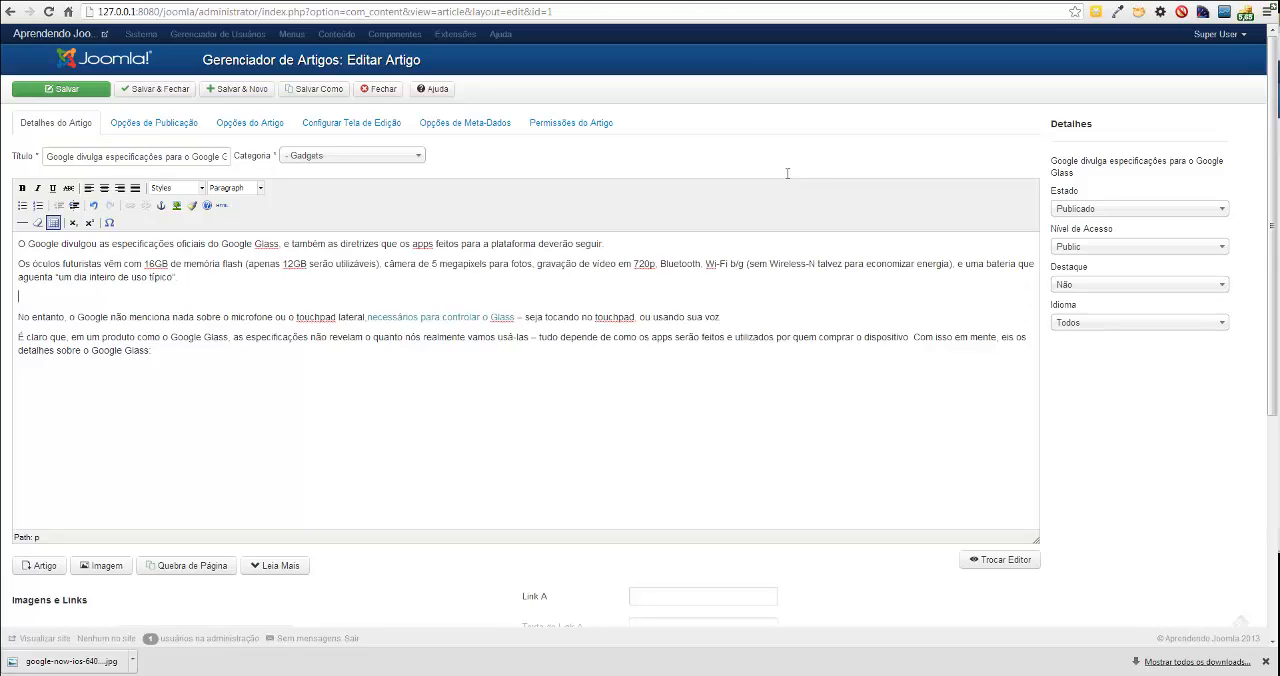
Try to replace the opening words "O Google" with a link to the article "O Google Now chegou ao Ipad e iPhone".
key(shift+Right)
key(shift+Right)
key(shift+Right)
key(shift+Right)
key(shift+Right)
key(shift+Right)
key(shift+Right)
key(shift+Right)
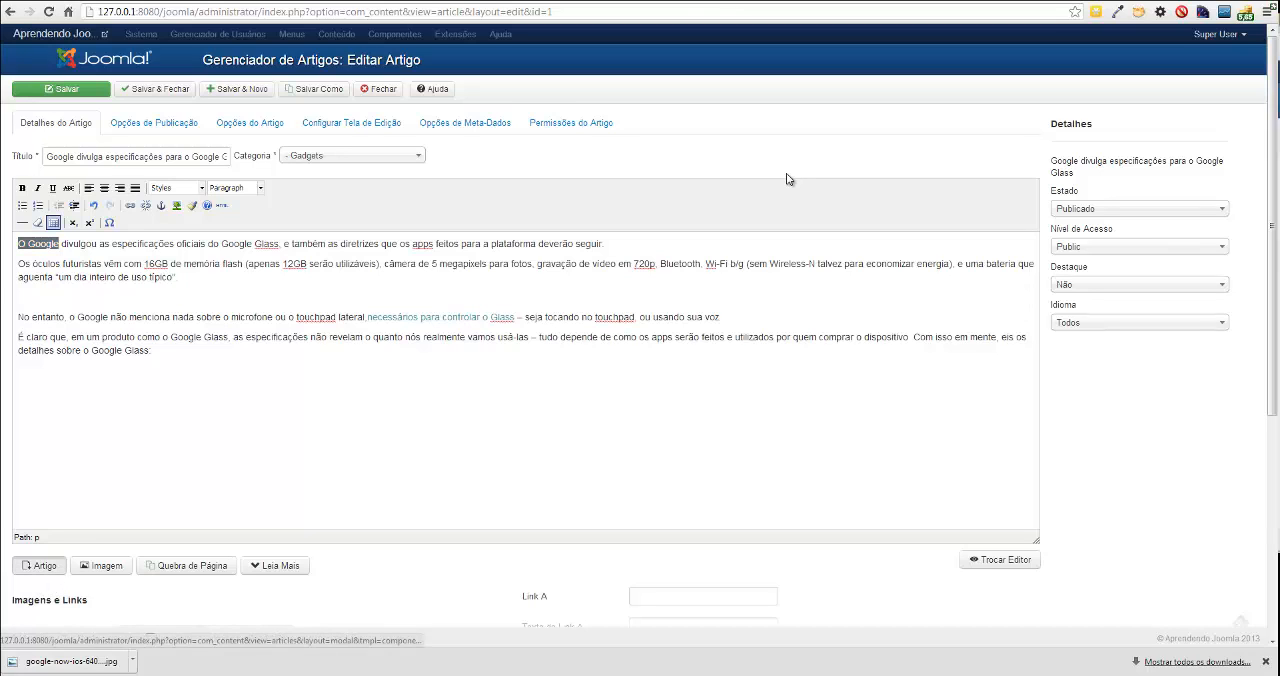
key(ctrl+k)
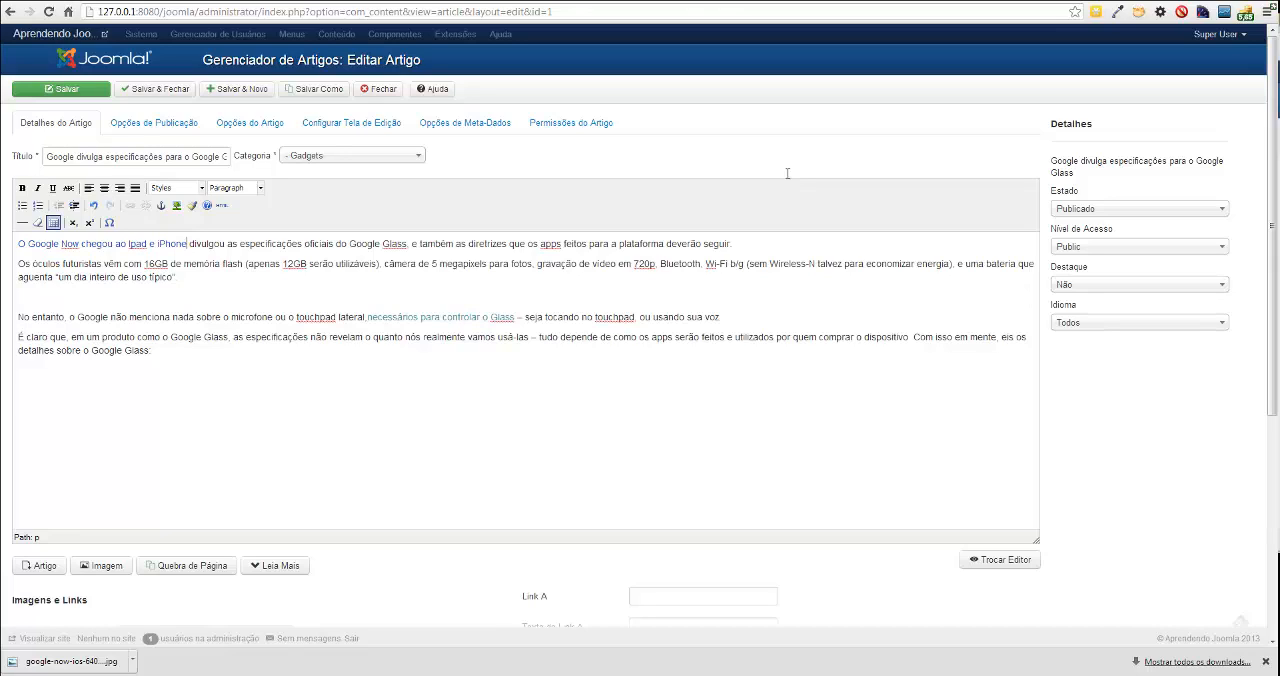
key(ctrl+z)
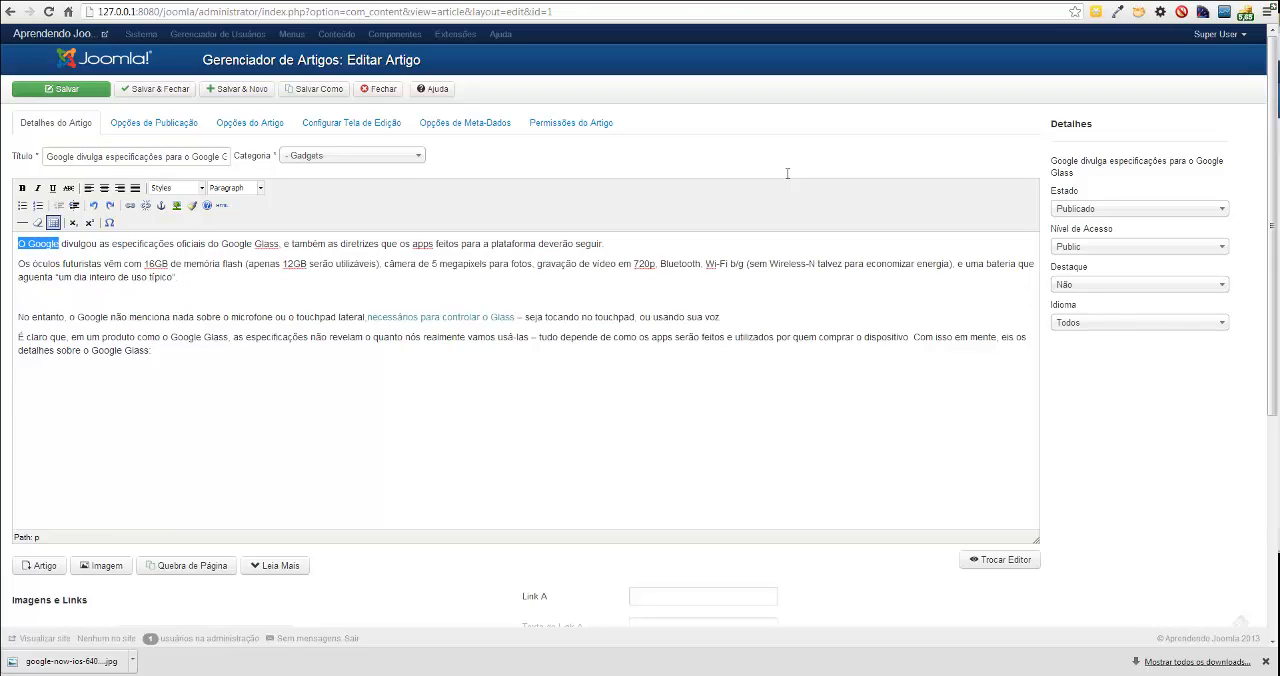
Write "Leia tambem o artigo :" in the empty paragraph, followed by a link to the article "O Google Now chegou ao Ipad e iPhone".
key(Right)
key(Right)
key(Right)
key(Right)
key(Right)
key(Up)
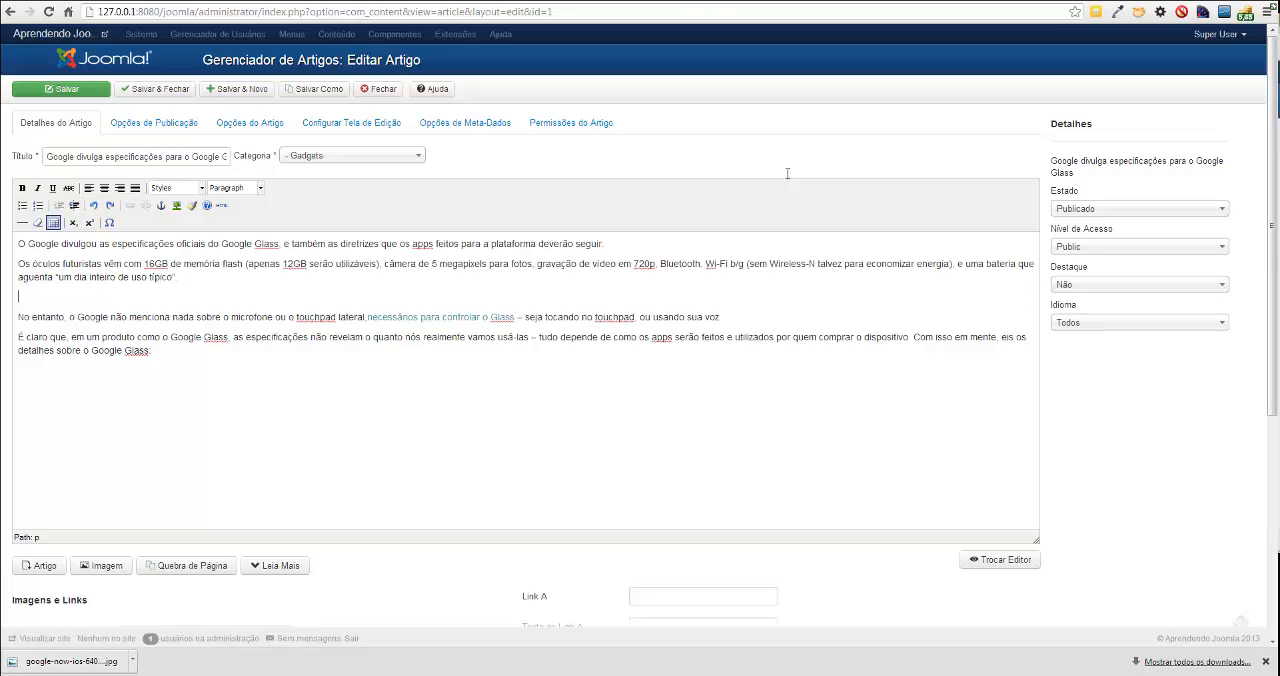
text(Leita)
key(BackSpace)
key(BackSpace)
key(BackSpace)
text(a tambem o artigo :)
click(40, 566)
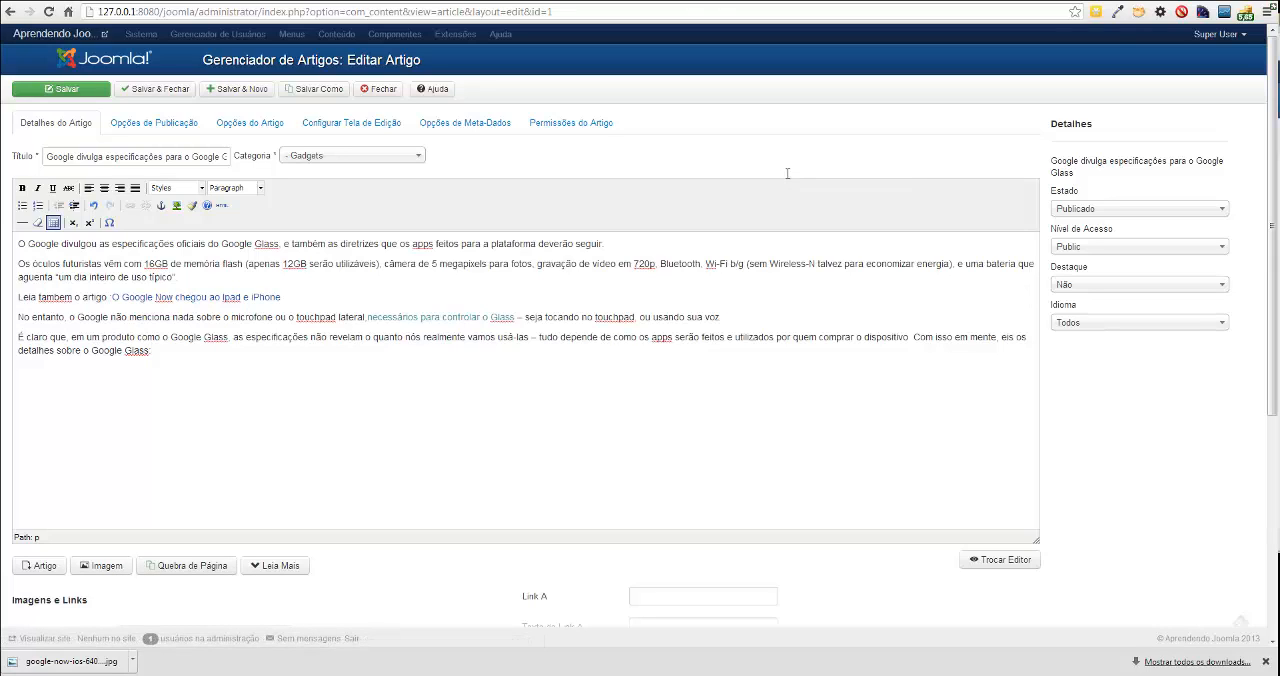
Insert a page break with the page title "pagina 2" below the linked article line and save the article.
key(Return)
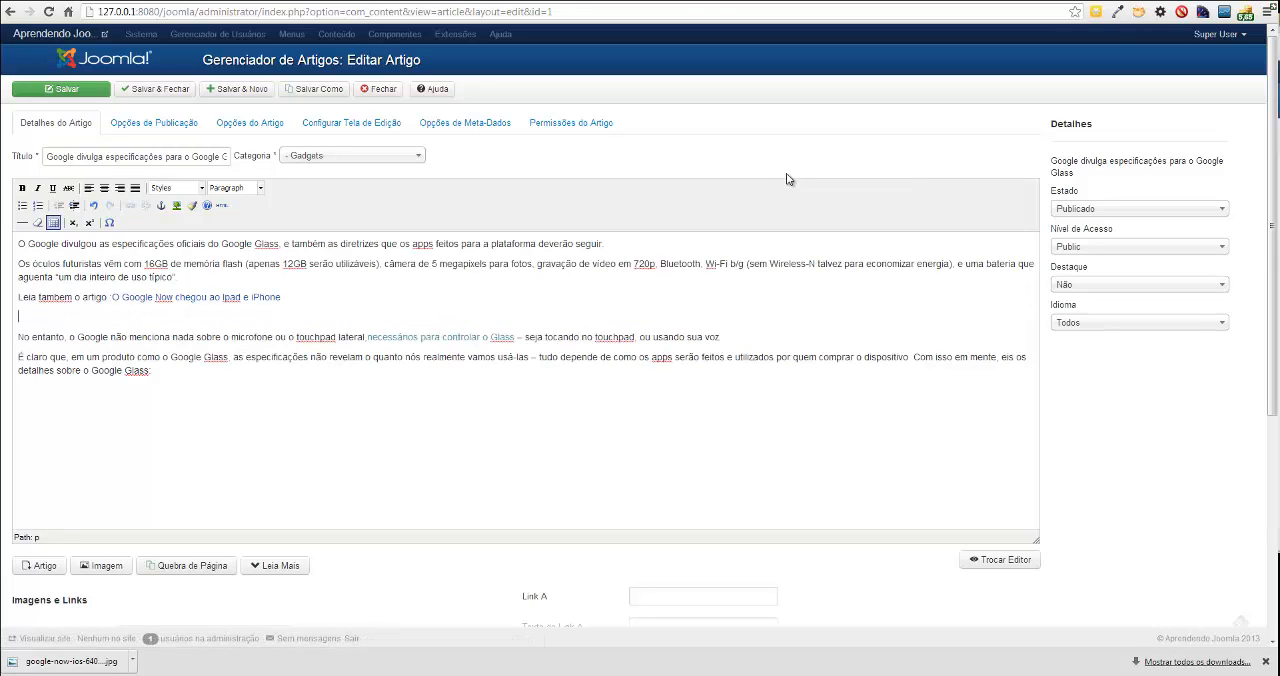
click(186, 566)
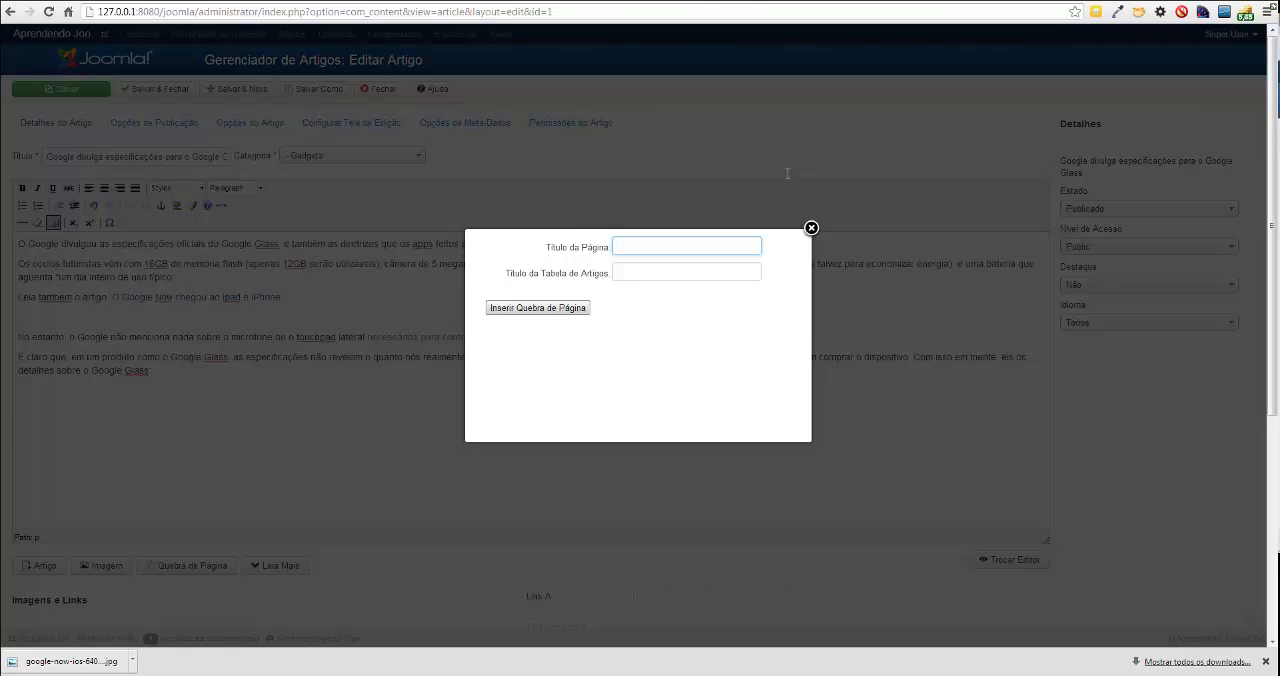
text(pagina 2)
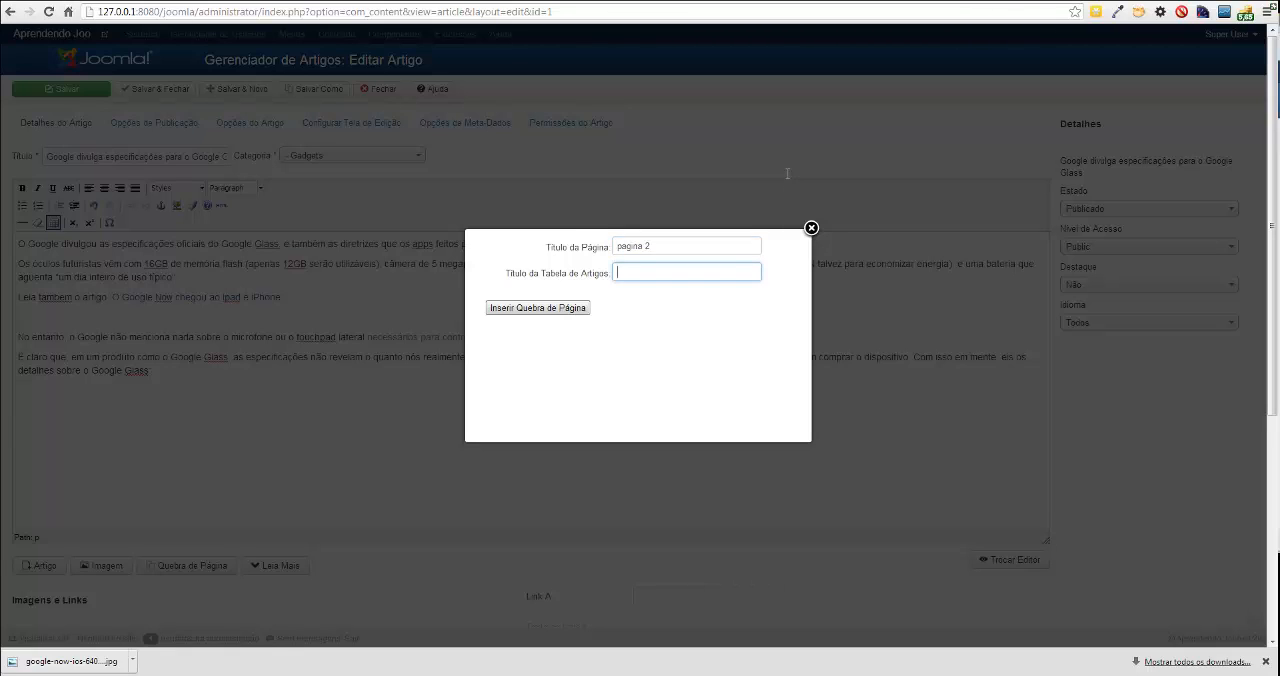
key(Return)
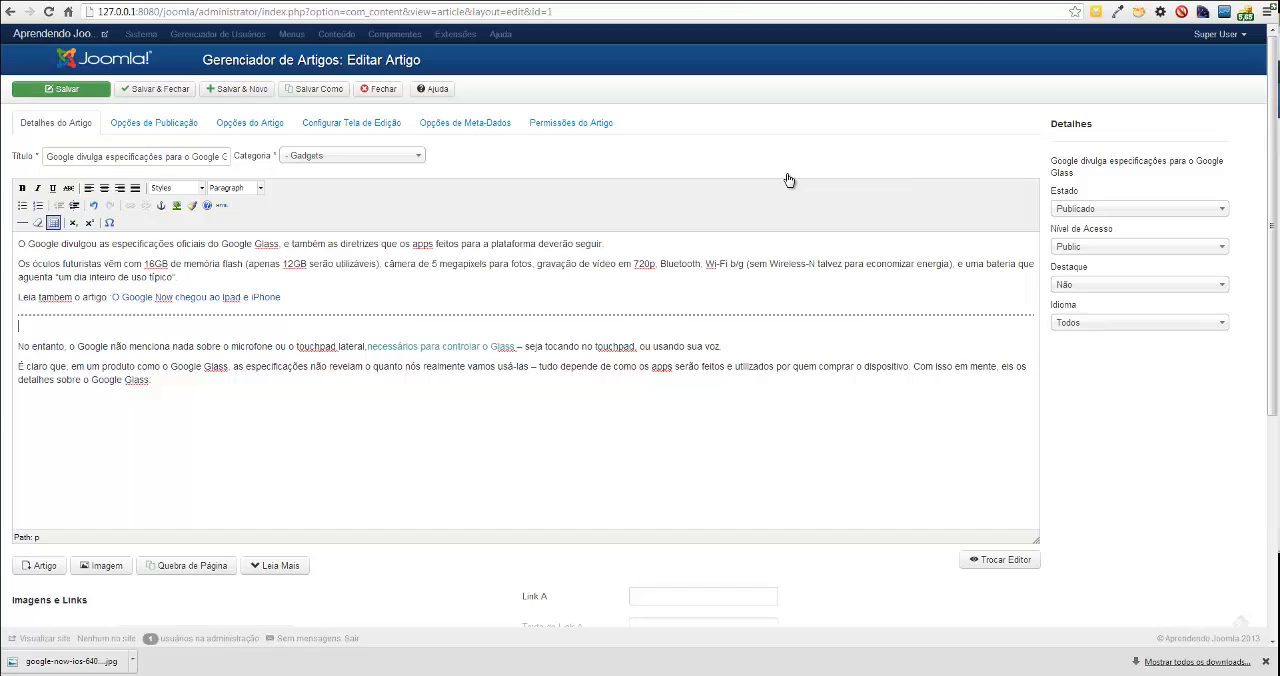
click(61, 89)
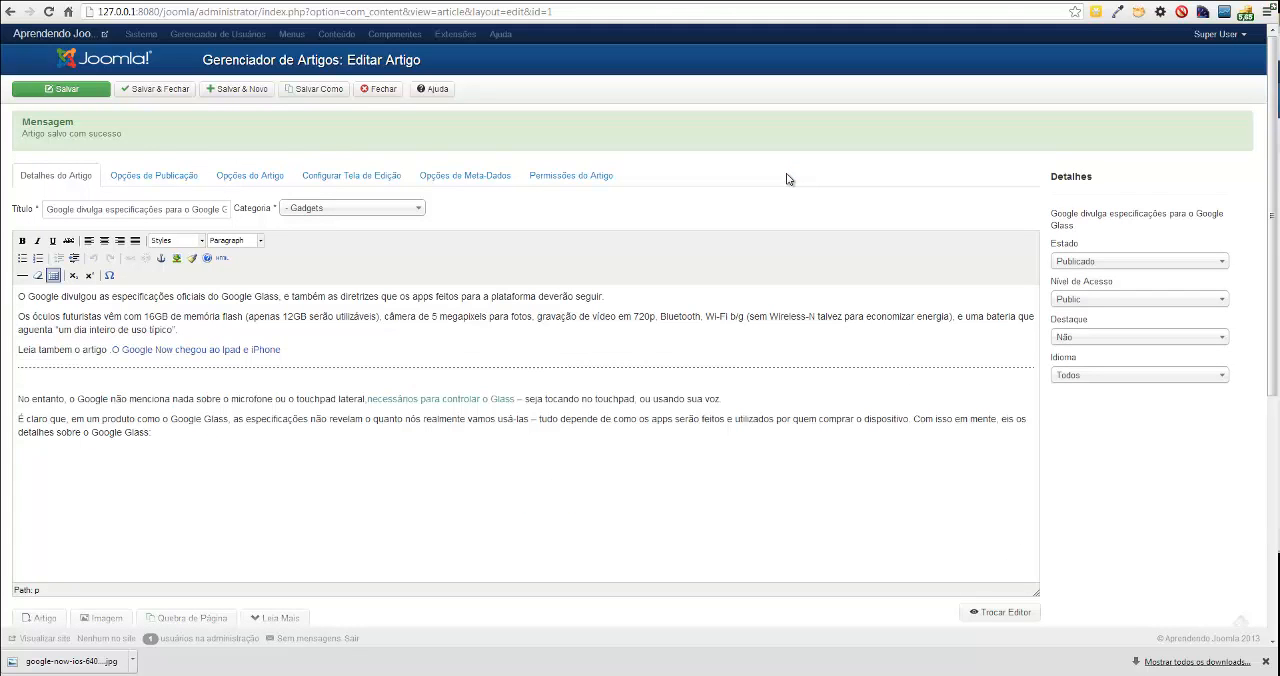
Feature the Google Glass article by setting Destaque to Sim, and save it.
key(ctrl+Tab)
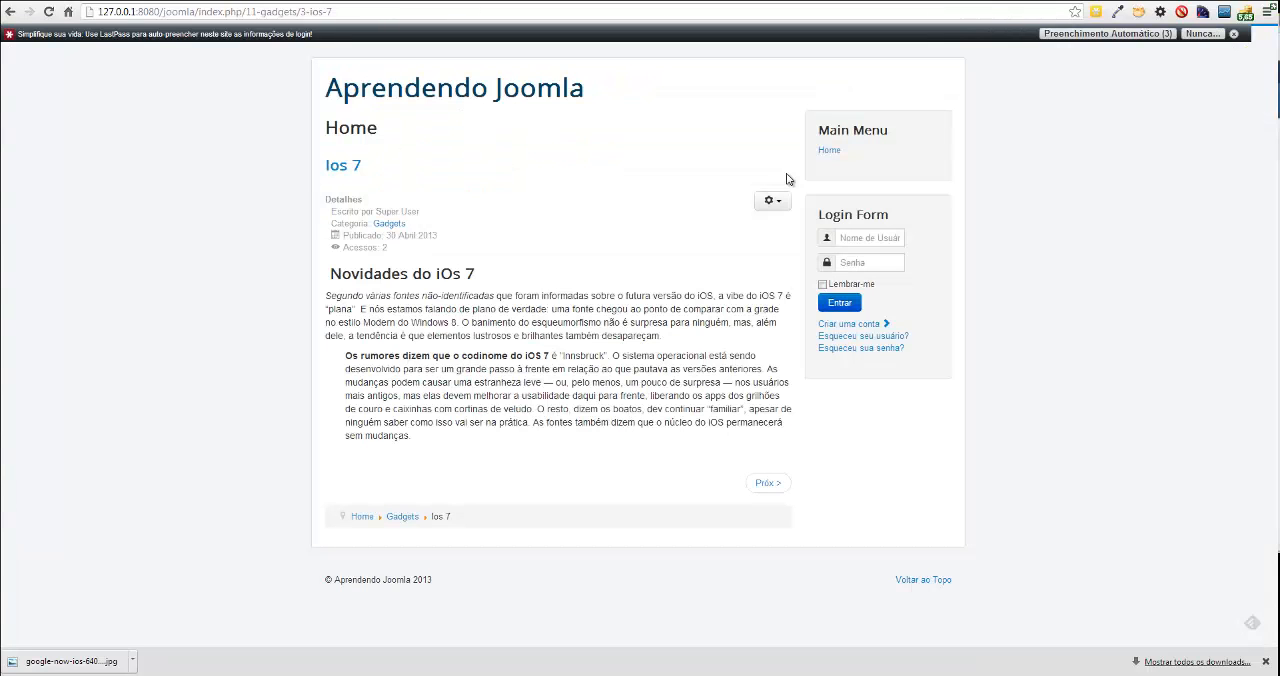
key(F5)
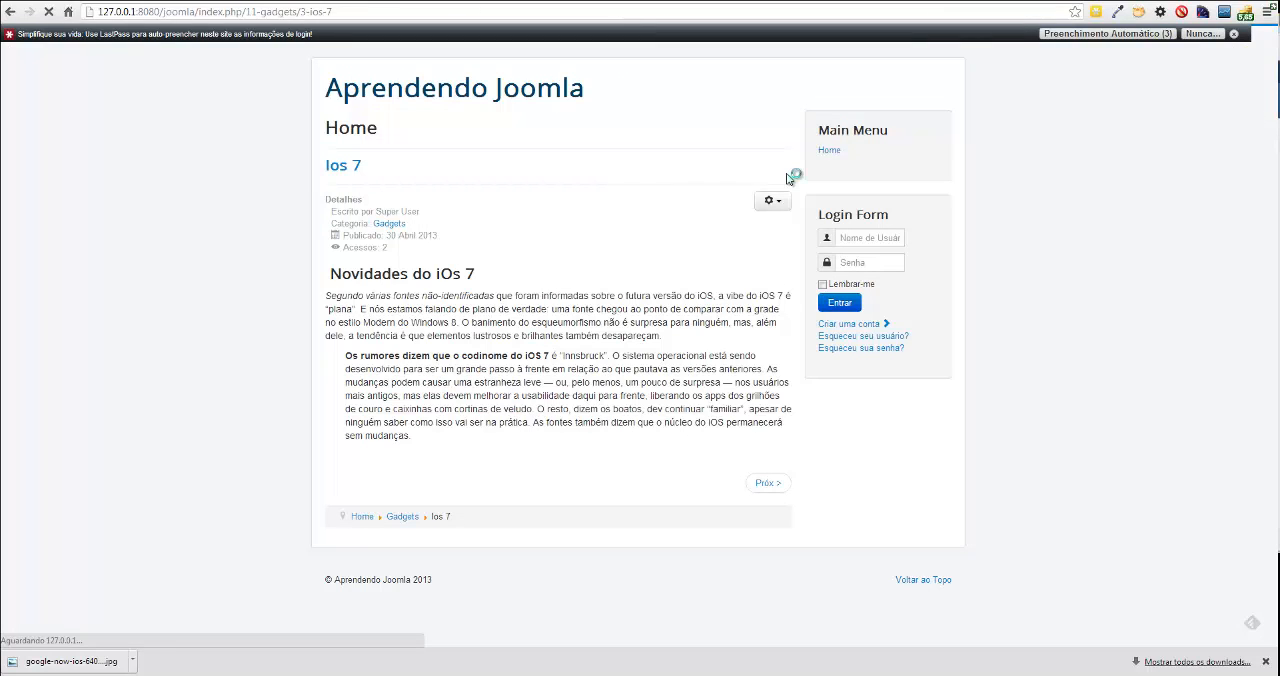
key(ctrl+Tab)
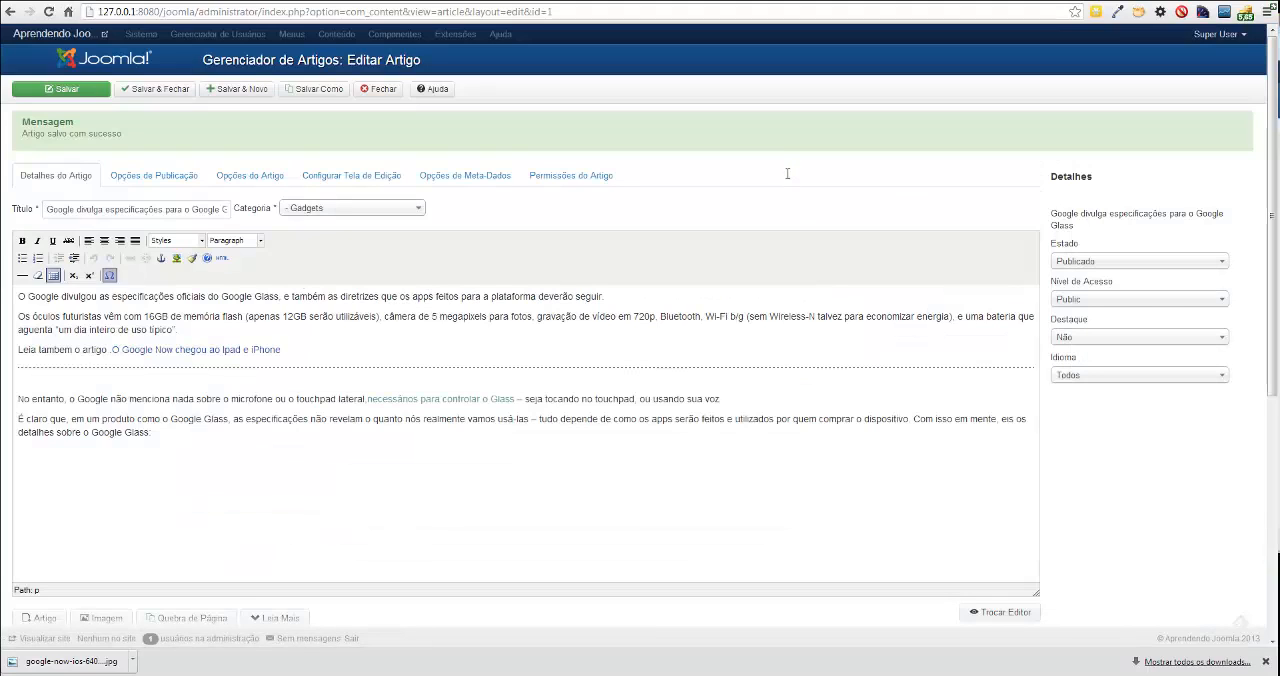
click(1139, 337)
key(Down)
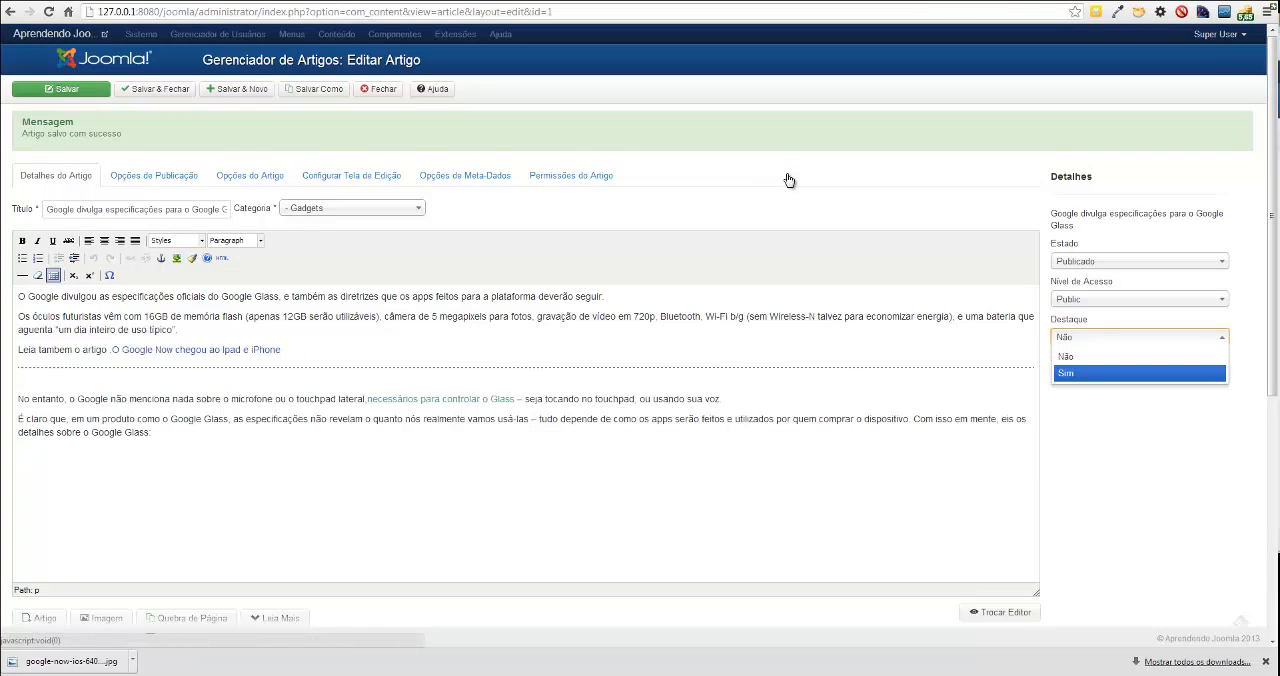
key(Return)
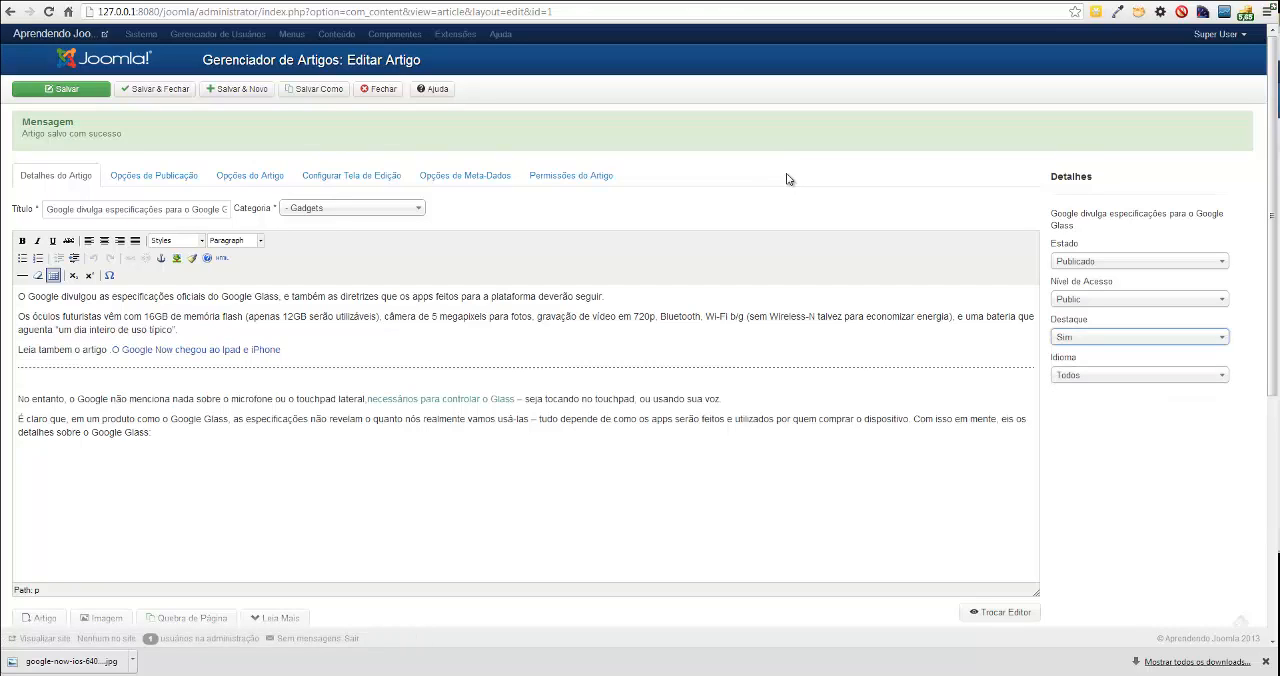
click(61, 89)
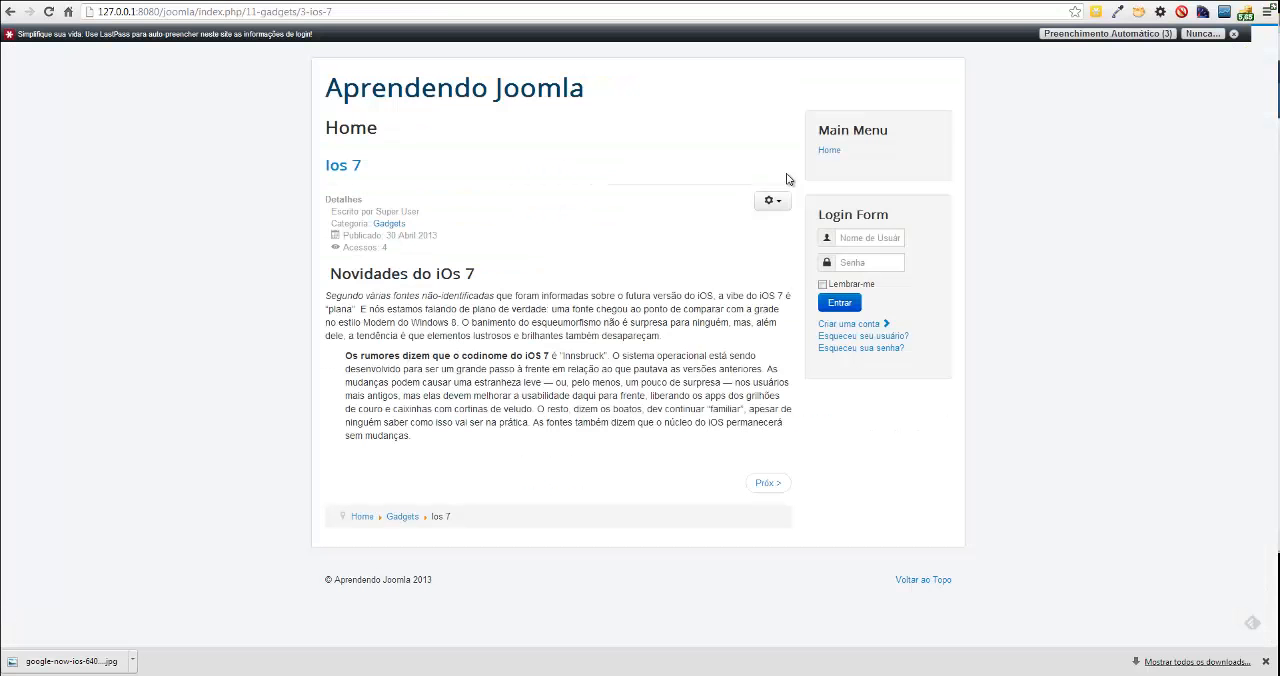
Open the Google Glass article from the public site's home page, reloading until the article is shown.
key(F5)
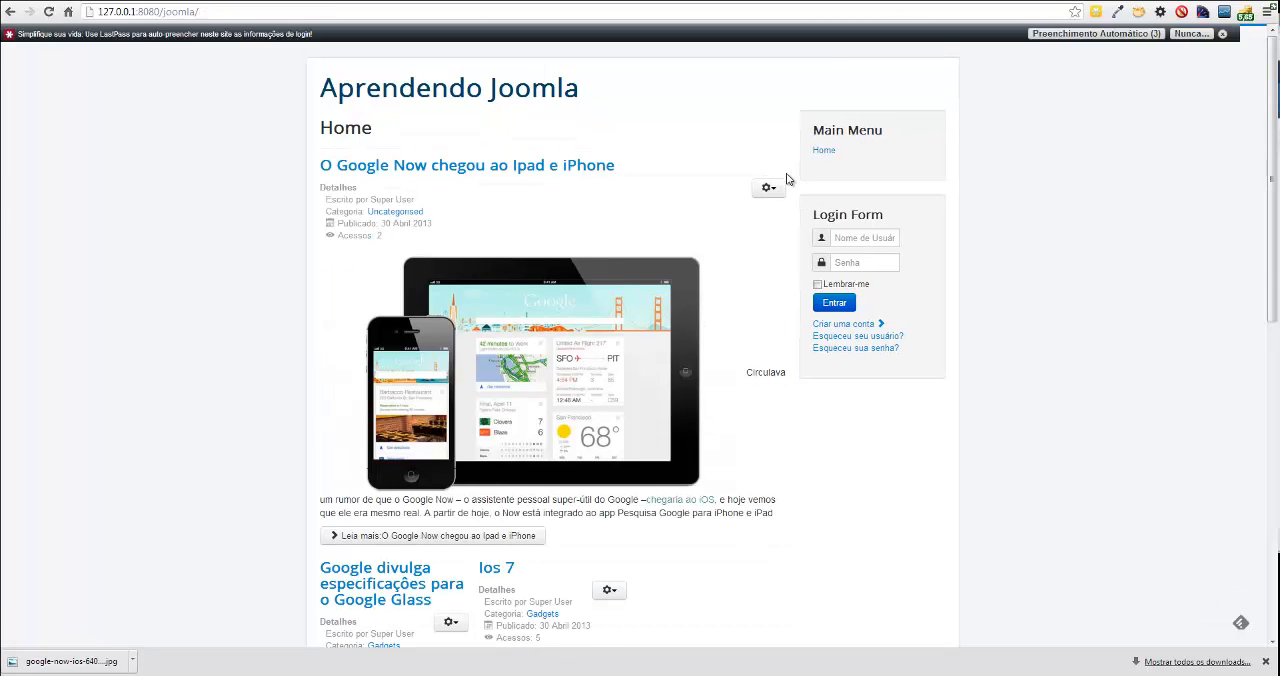
scroll(786, 178, down, 3)
scroll(786, 178, down, 1)
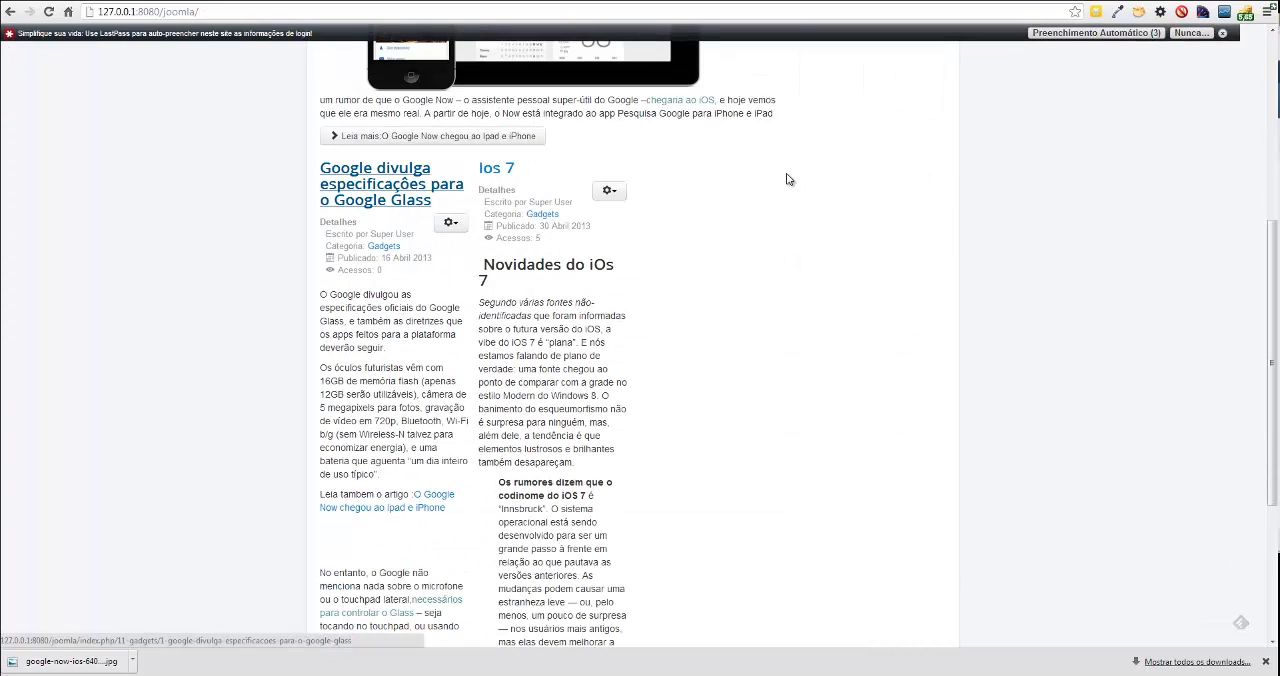
click(391, 184)
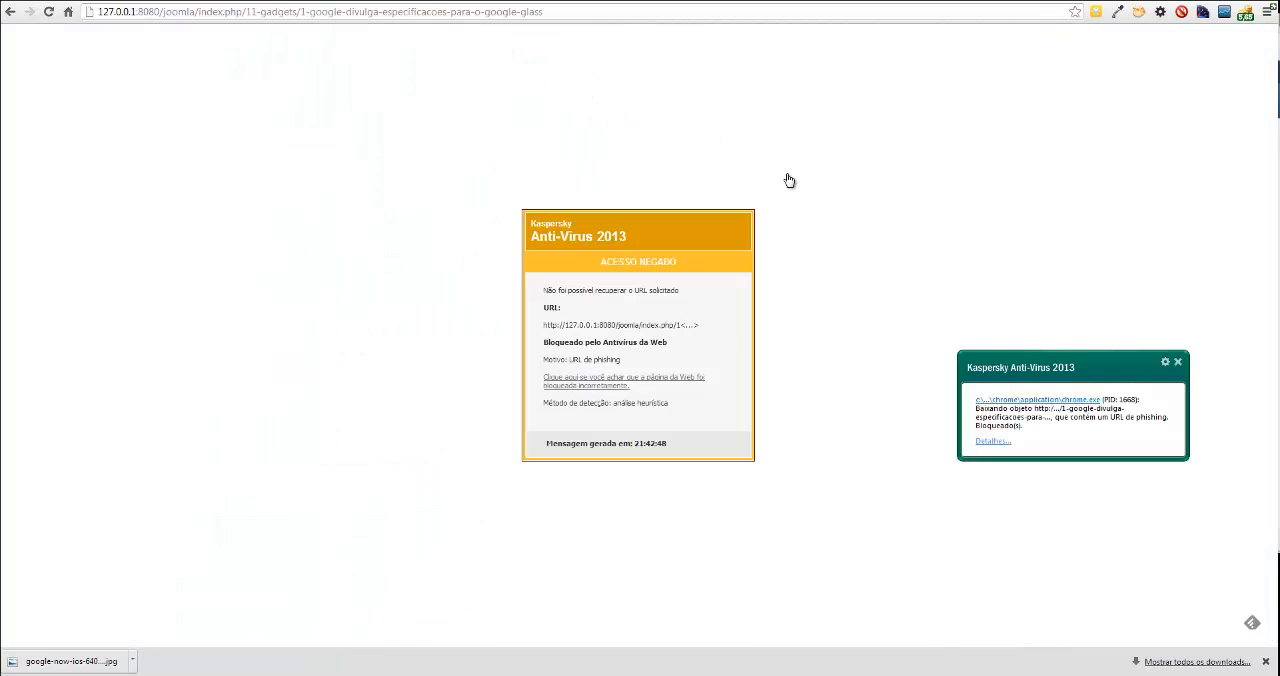
key(F5)
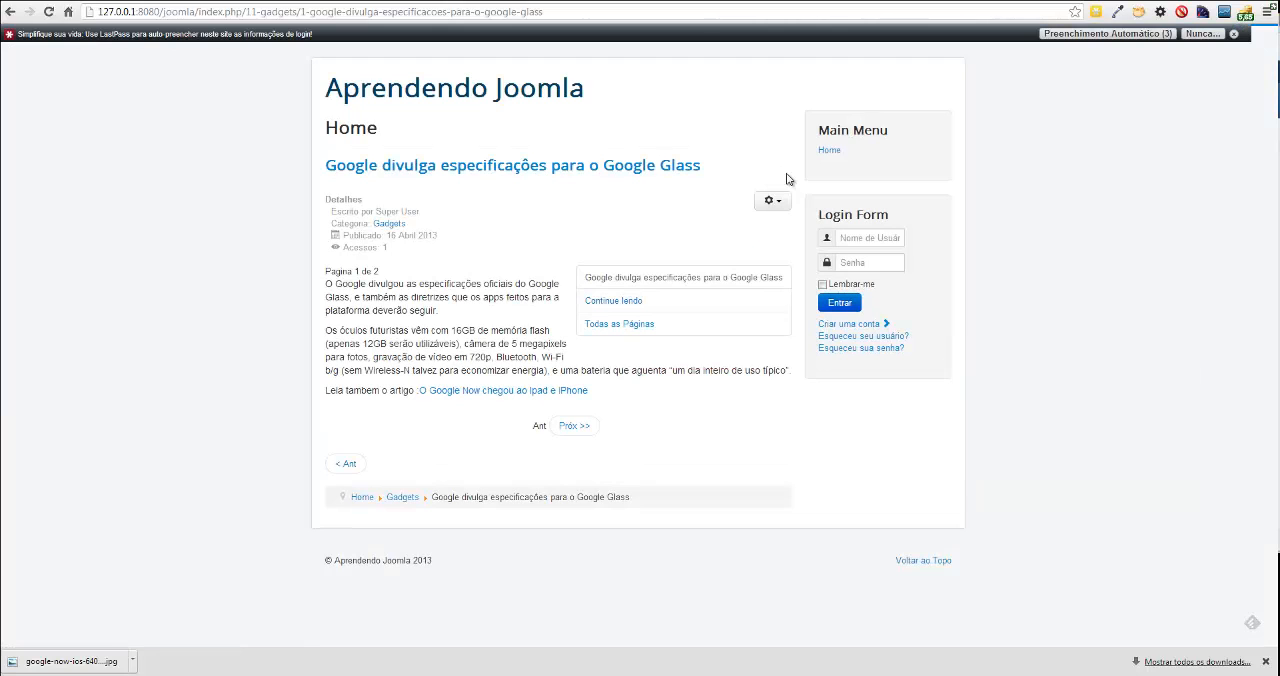
Check the Google Glass article's first page on the public site and open its second page, reloading until it is shown.
key(F5)
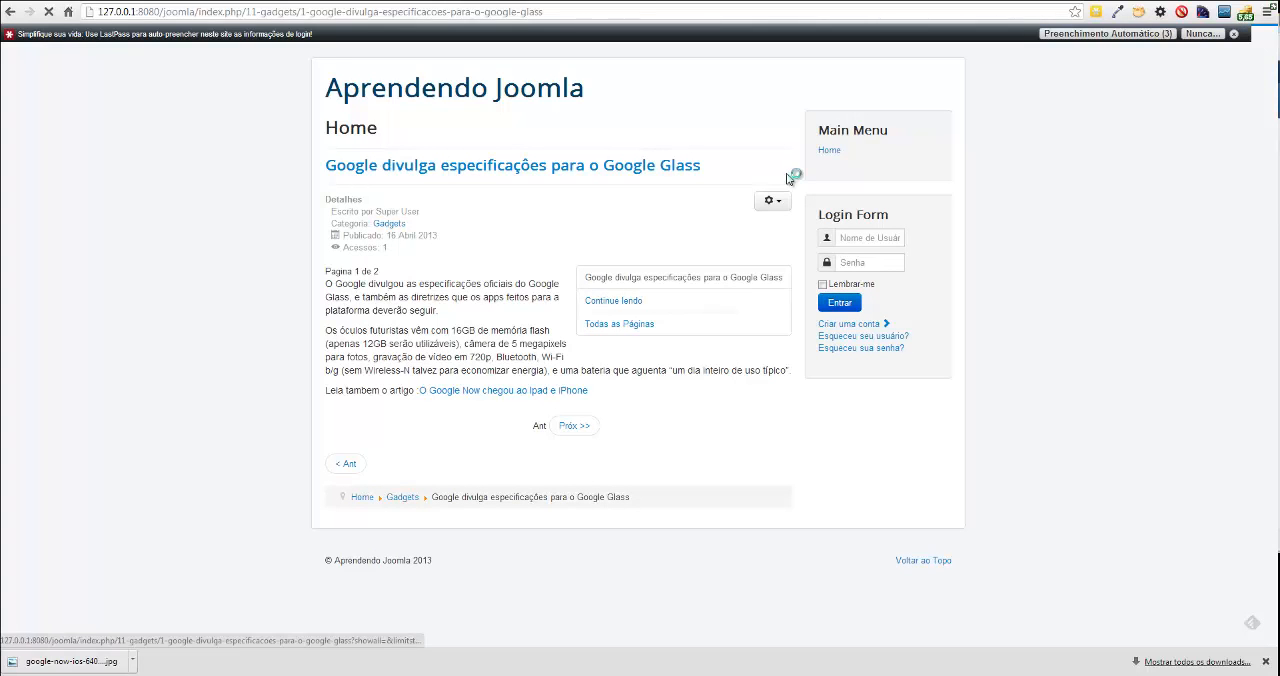
key(alt+Left)
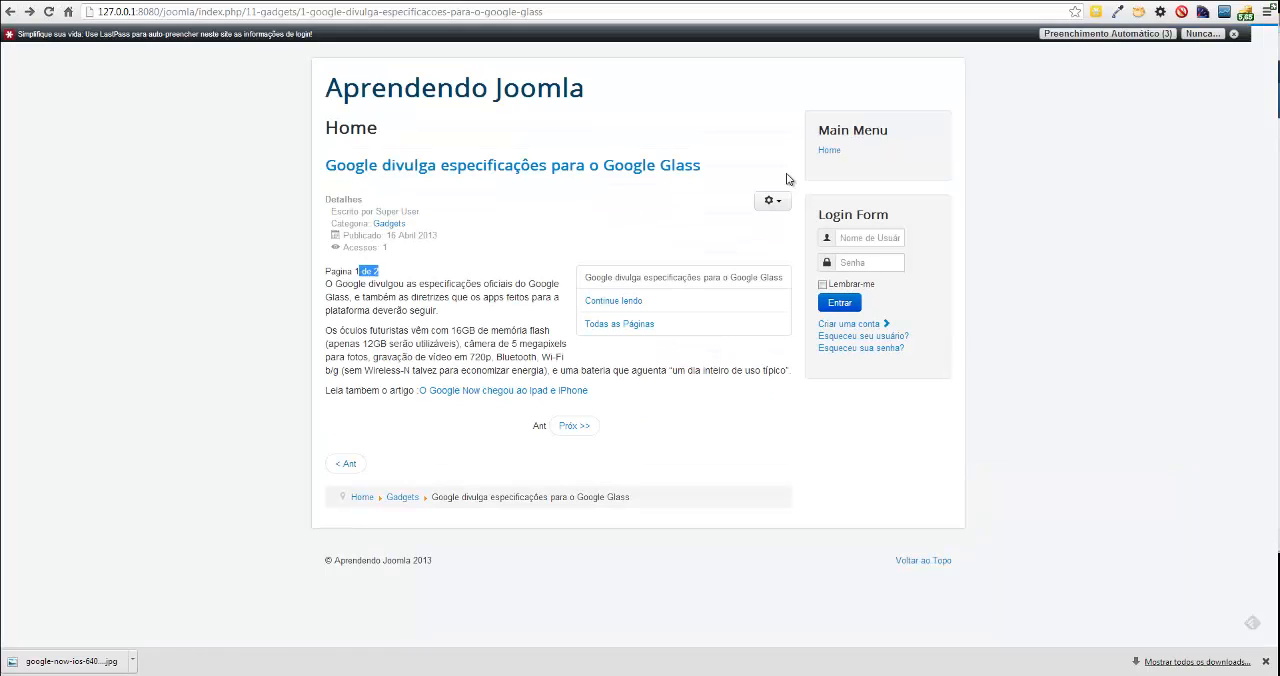
click(788, 177)
mouse_move(325, 284)
mouse_down()
mouse_move(417, 297)
mouse_move(420, 310)
mouse_up()
click(788, 174)
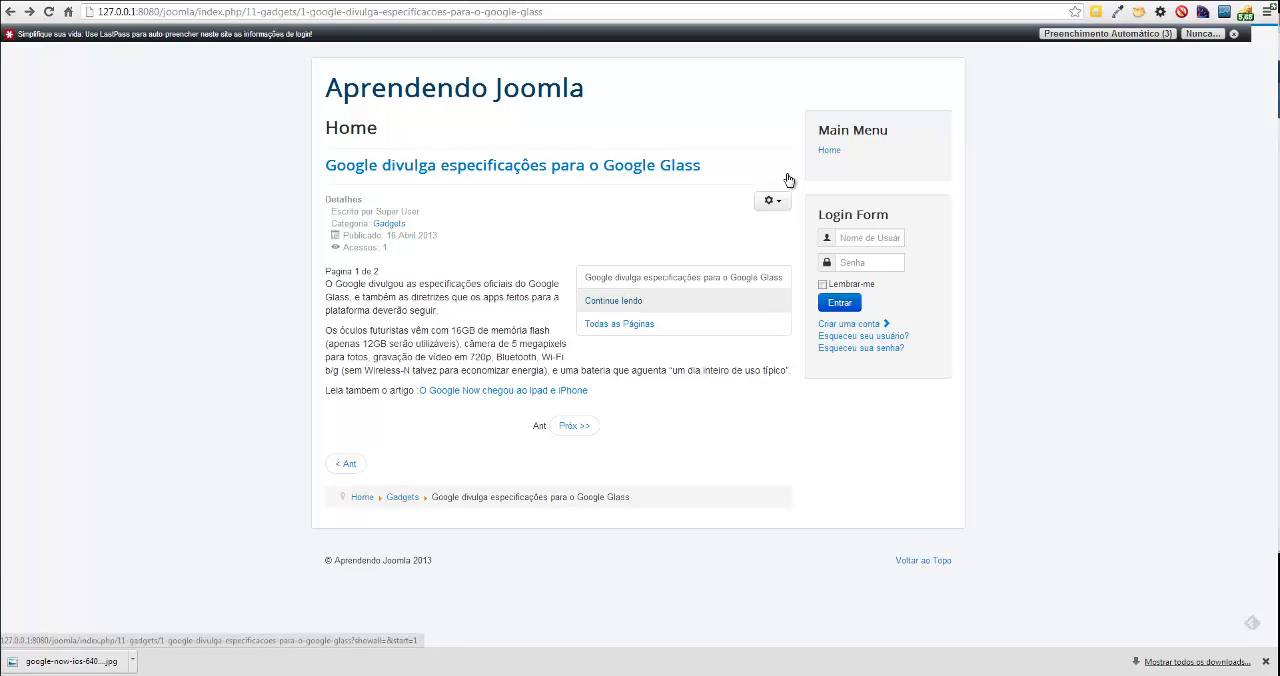
click(613, 300)
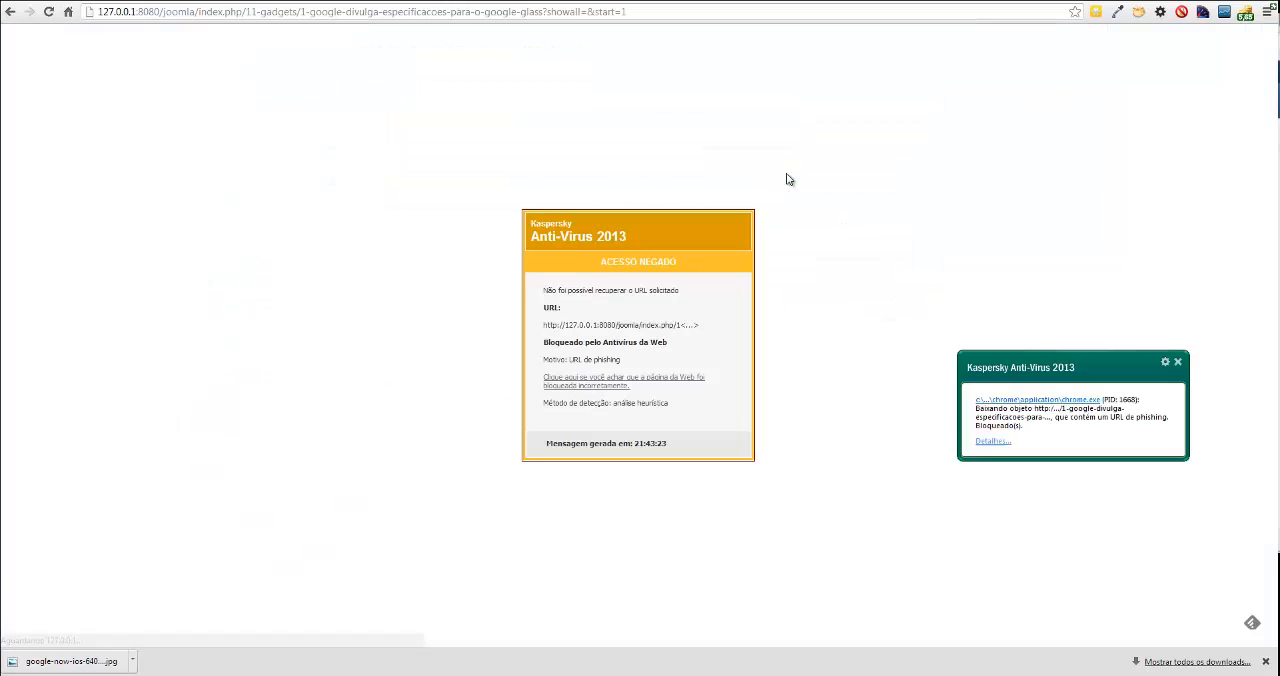
key(F5)
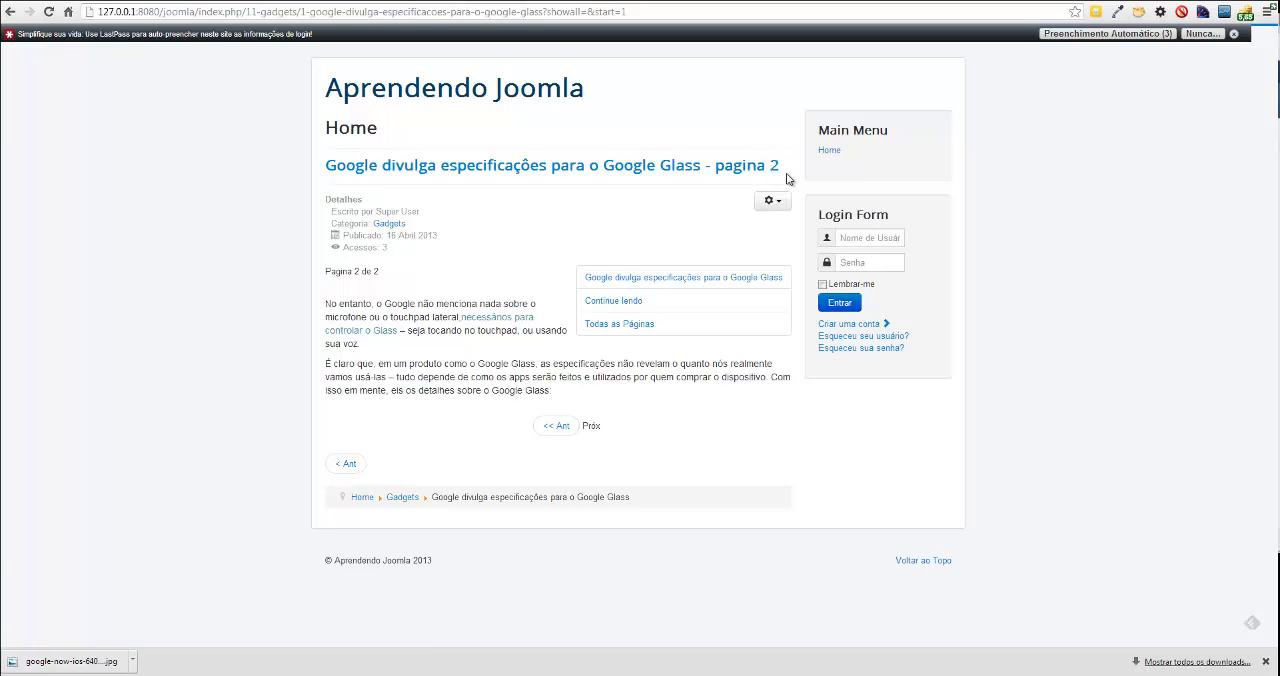
Compare the public article's first page with its content in the article editor, highlighting the linked article line and the page break.
key(ctrl+Tab)
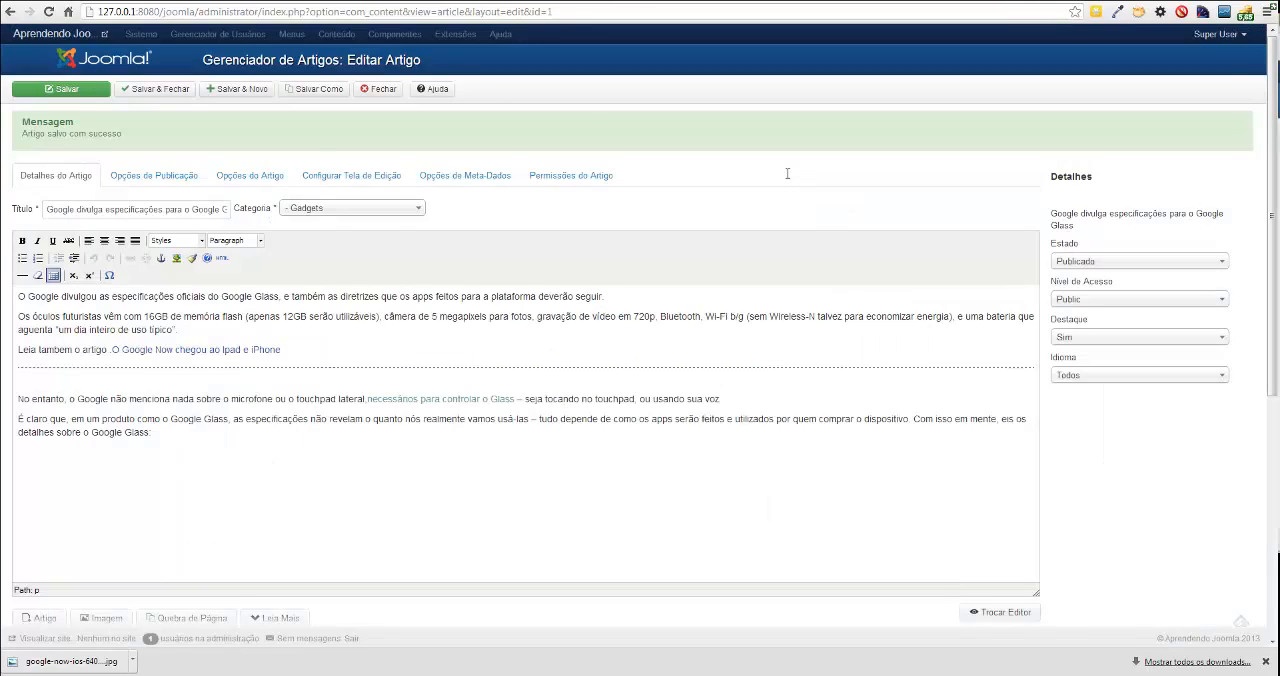
key(ctrl+Tab)
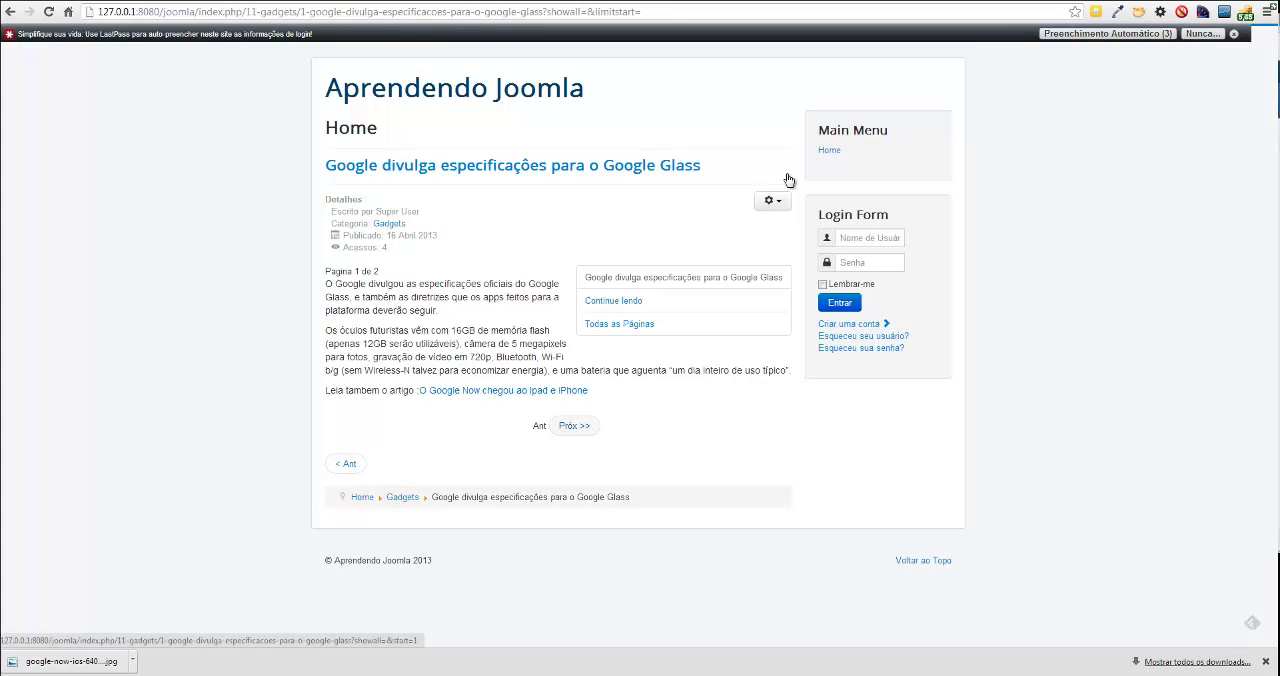
key(ctrl+Tab)
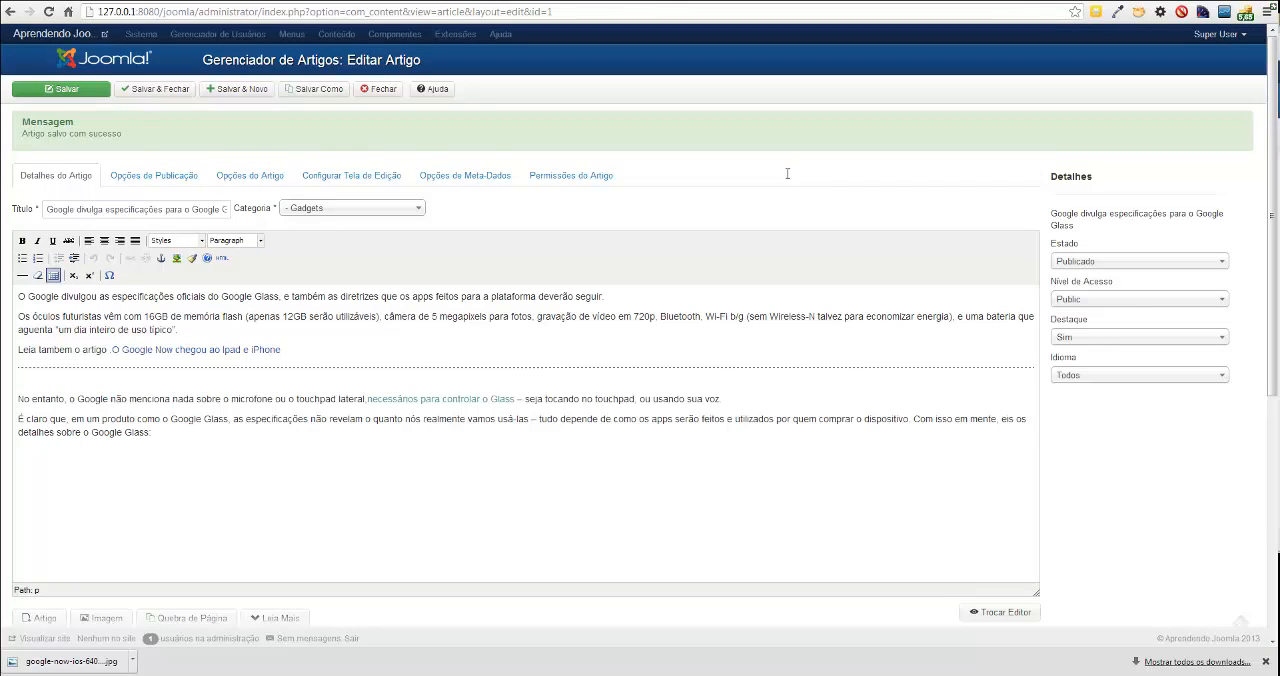
drag(18, 350, 282, 350)
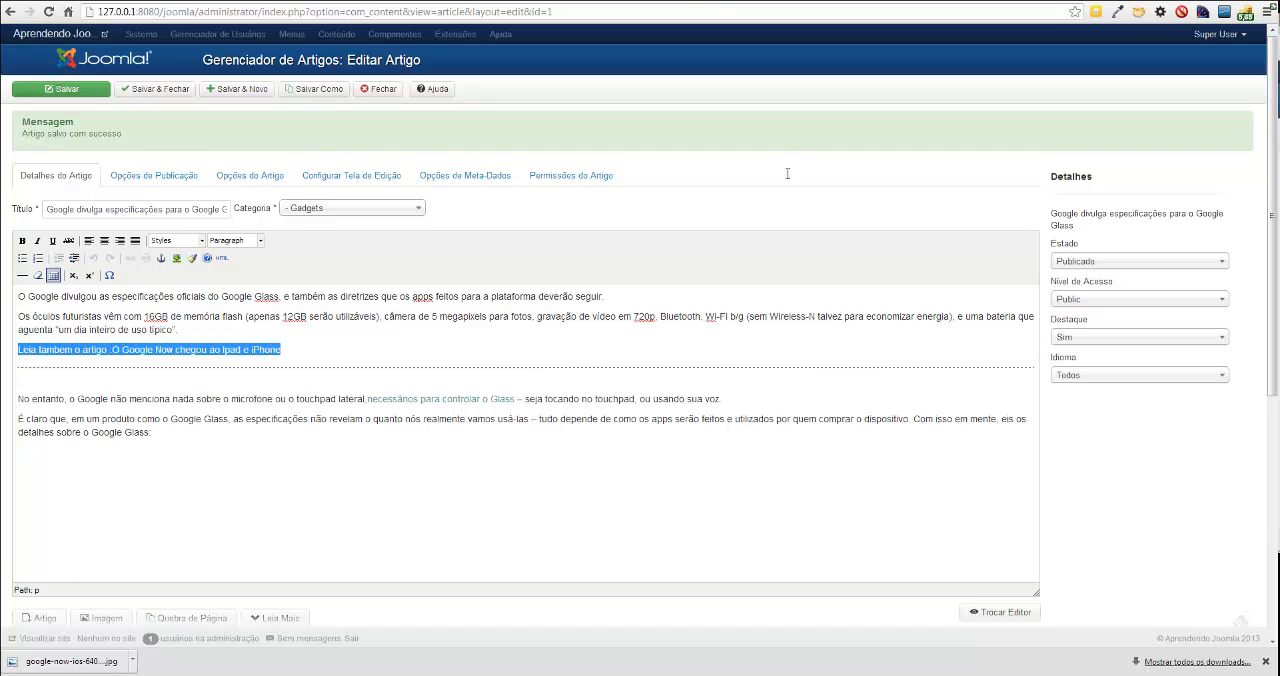
key(ctrl+Tab)
key(Down)
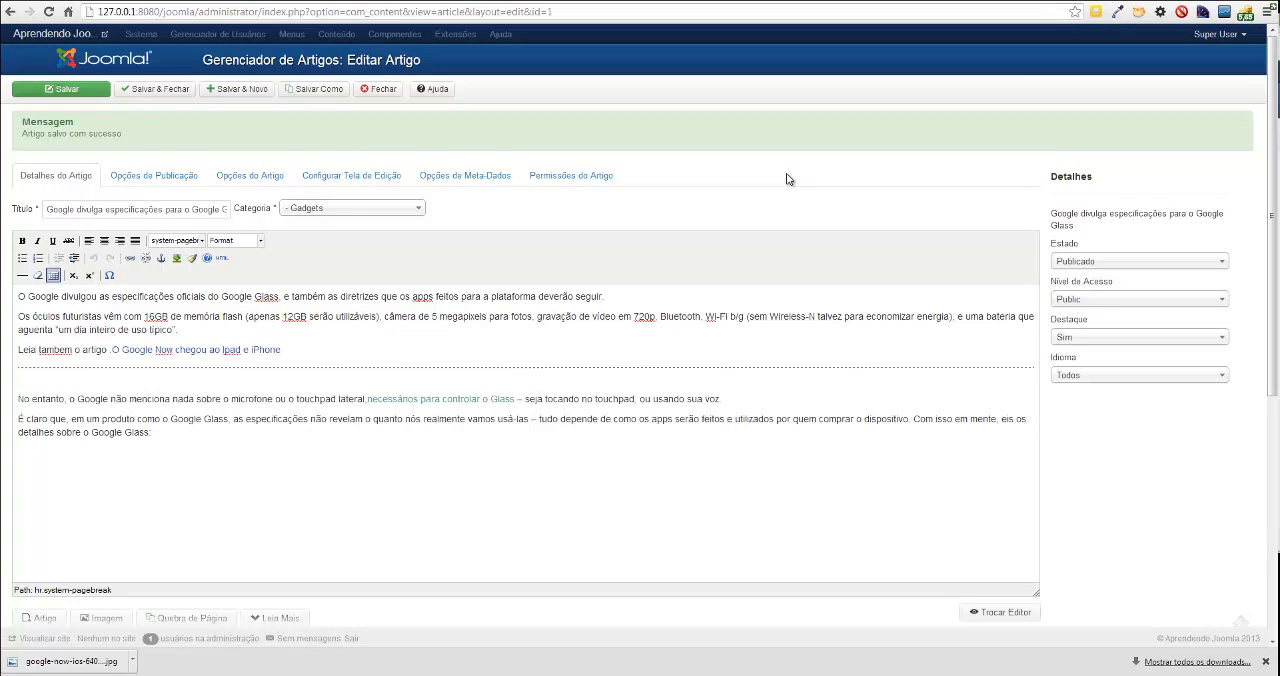
Show the article's HTML source, change the page break's alt text to "Pagina 2", and save the article.
scroll(787, 179, down, 4)
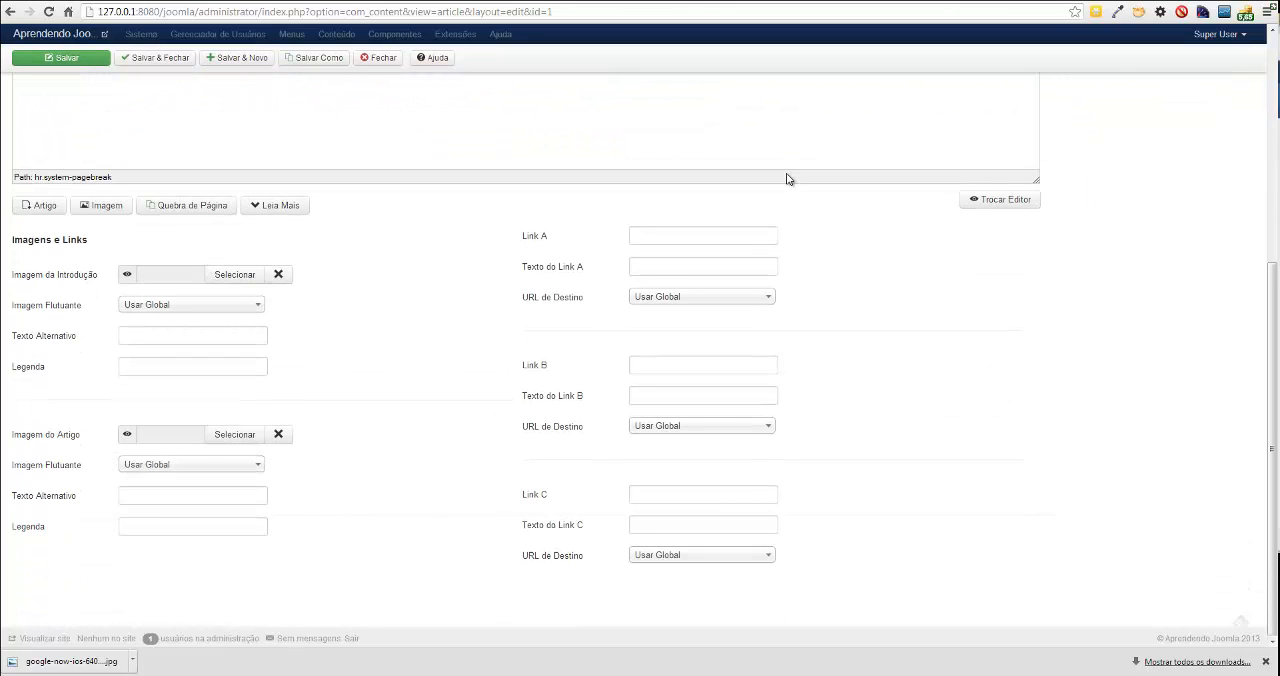
scroll(787, 174, up, 2)
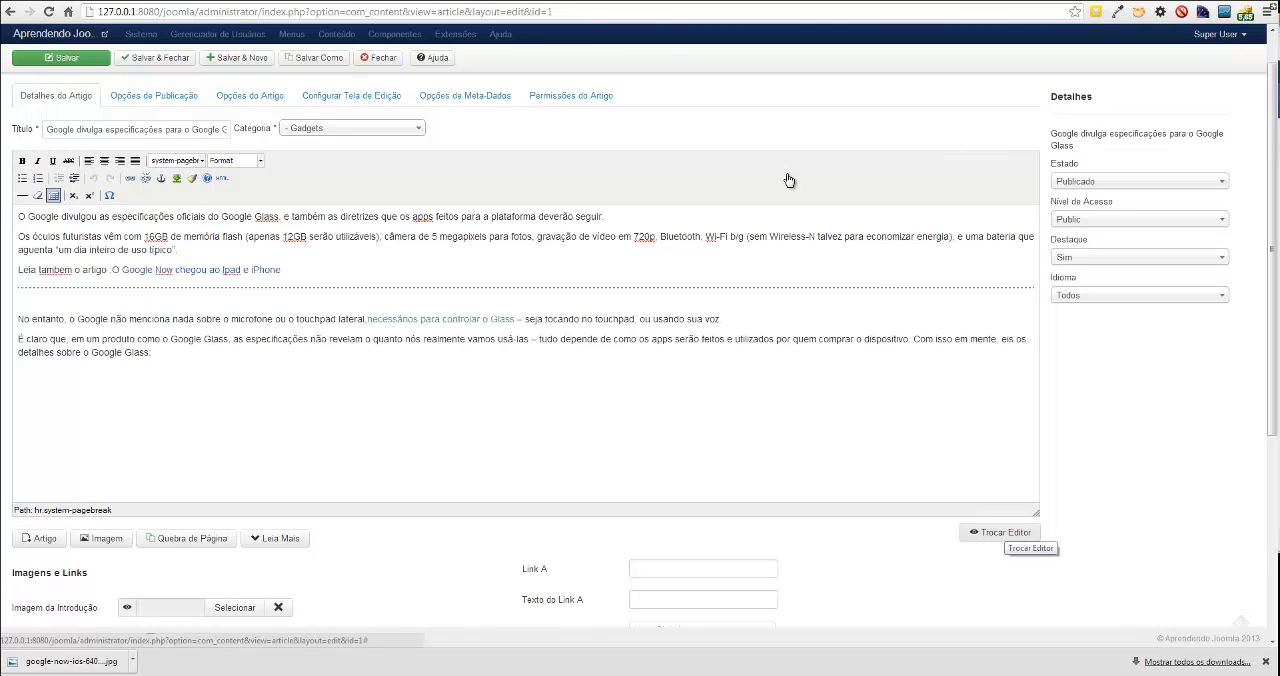
scroll(789, 180, down, 2)
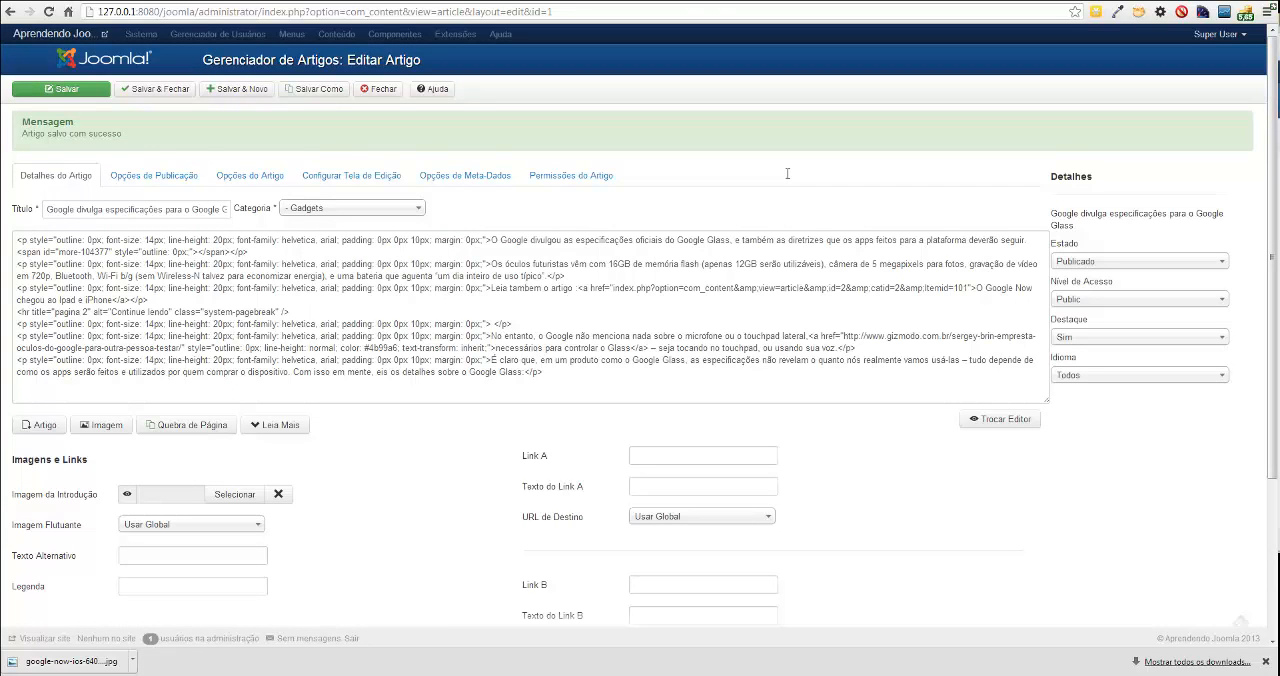
drag(51, 312, 88, 312)
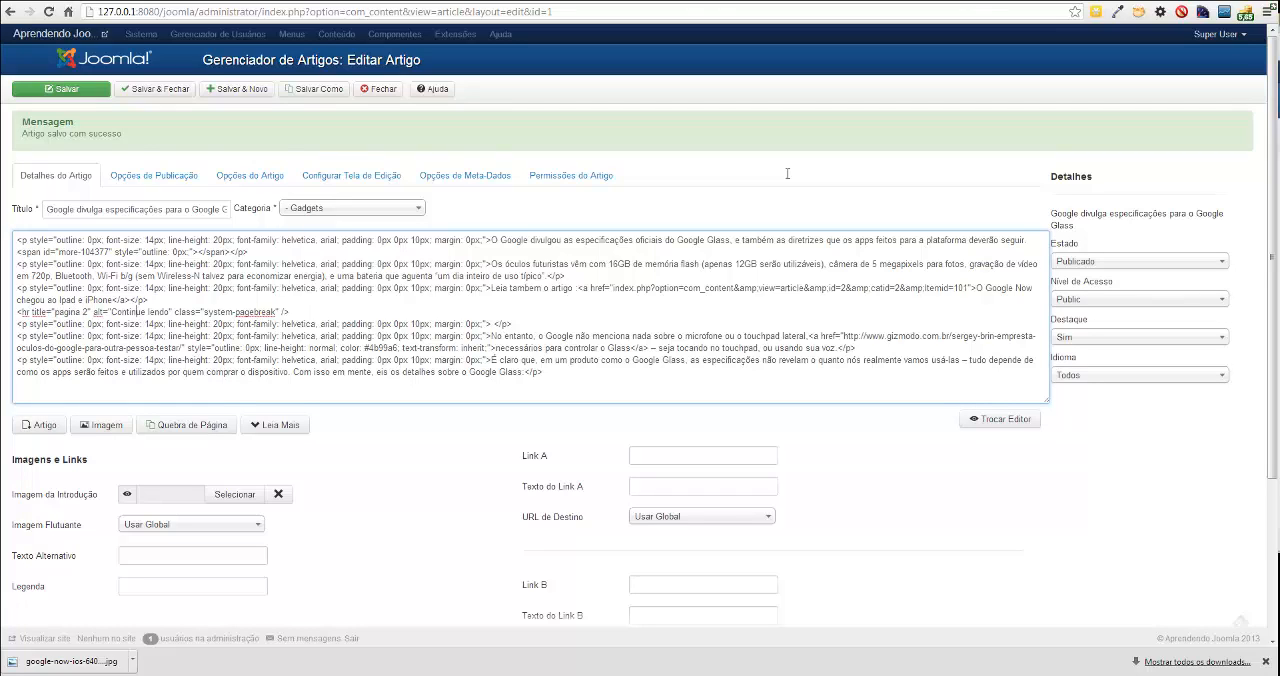
double_click(129, 312)
drag(170, 312, 110, 312)
text(Pagina )
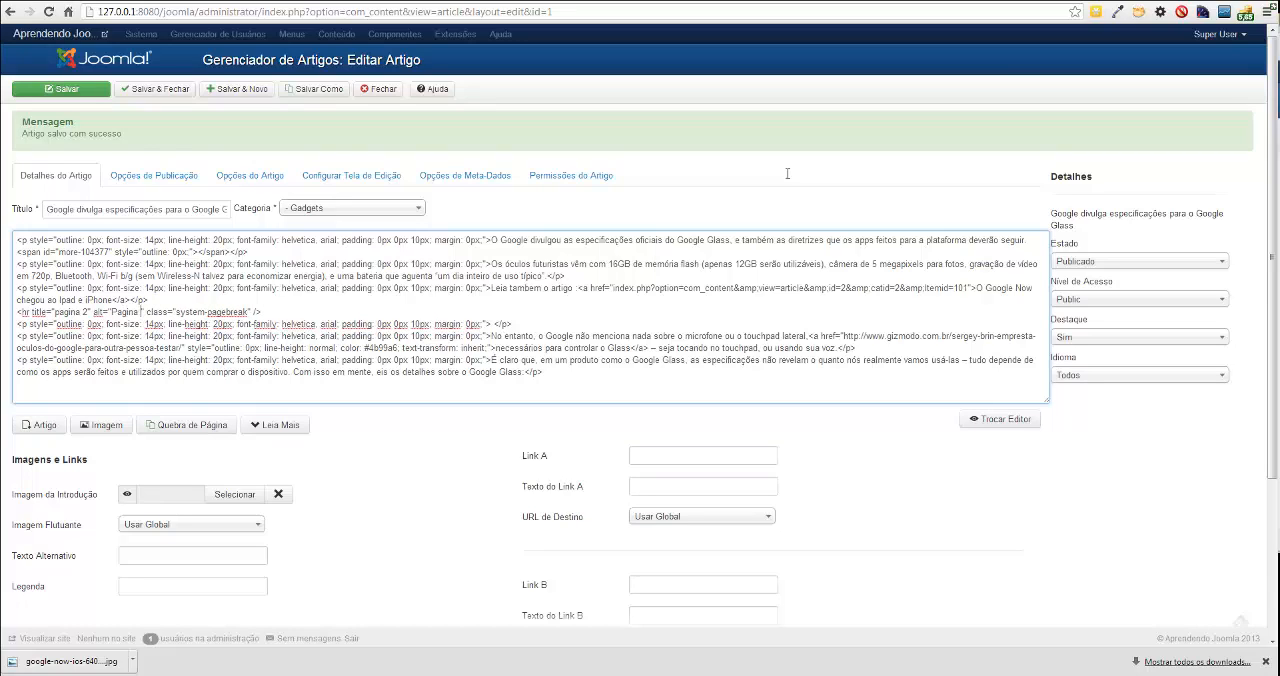
text(2)
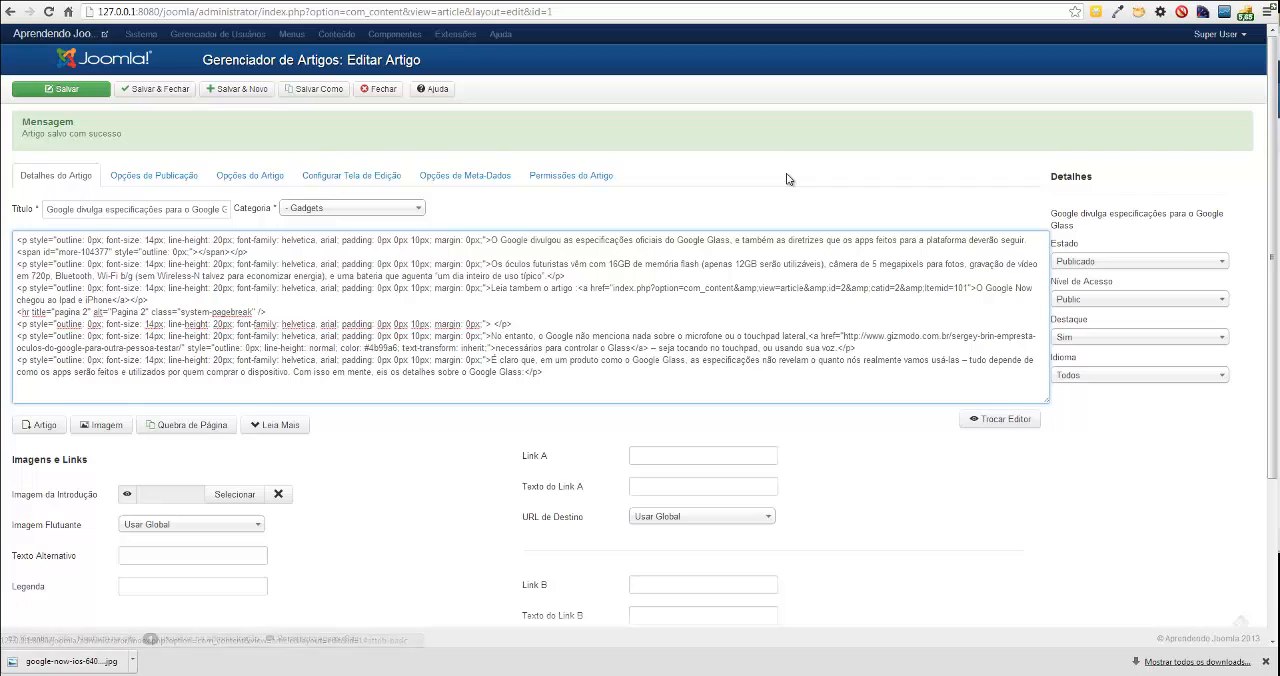
click(61, 89)
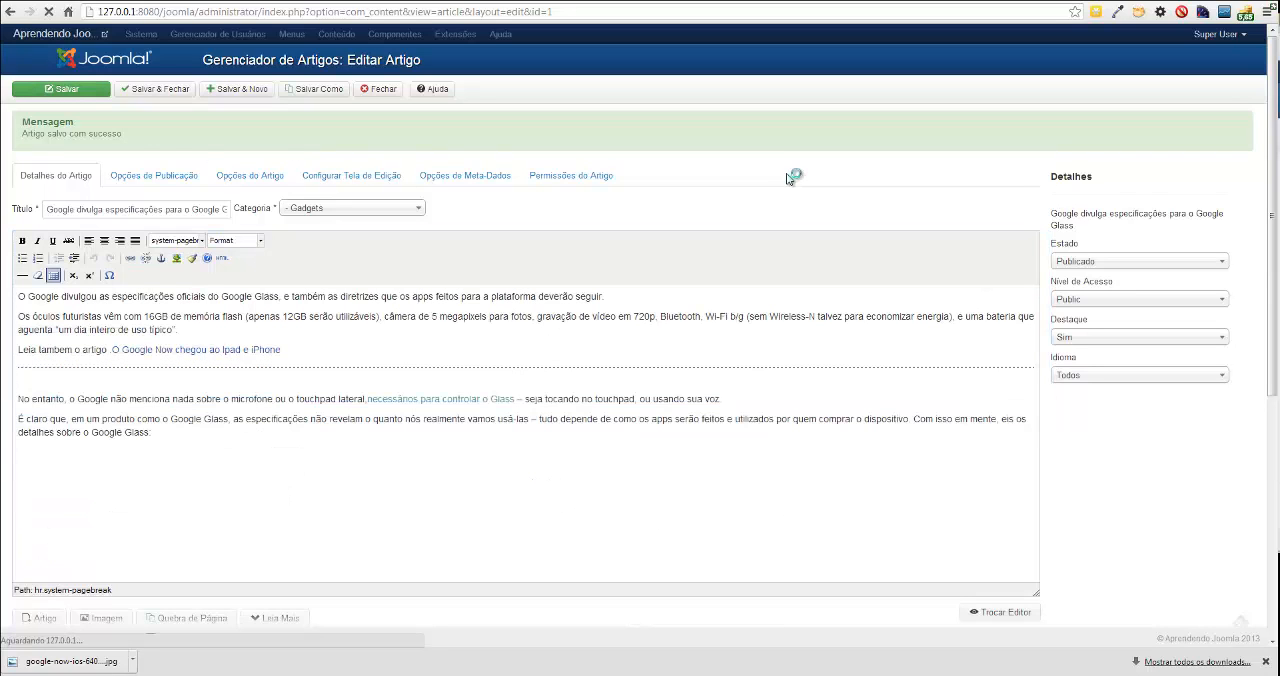
Check the renamed page link on the public site and display all pages of the Google Glass article together.
key(ctrl+Tab)
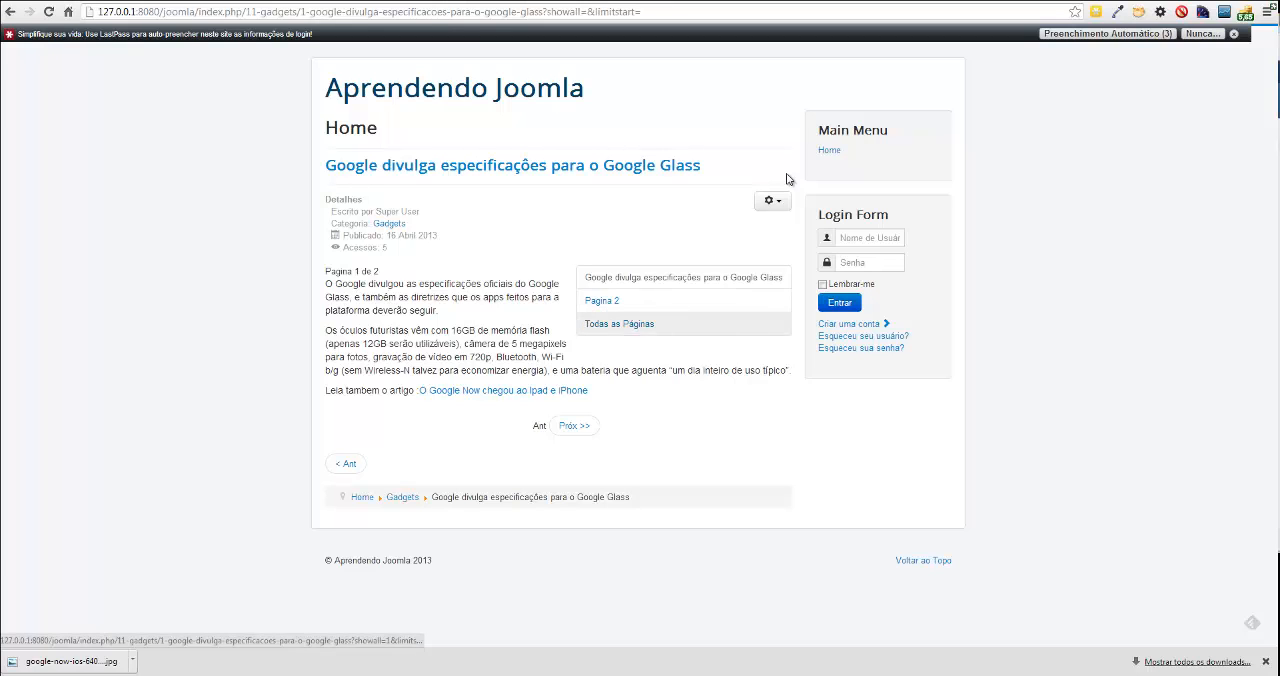
key(F5)
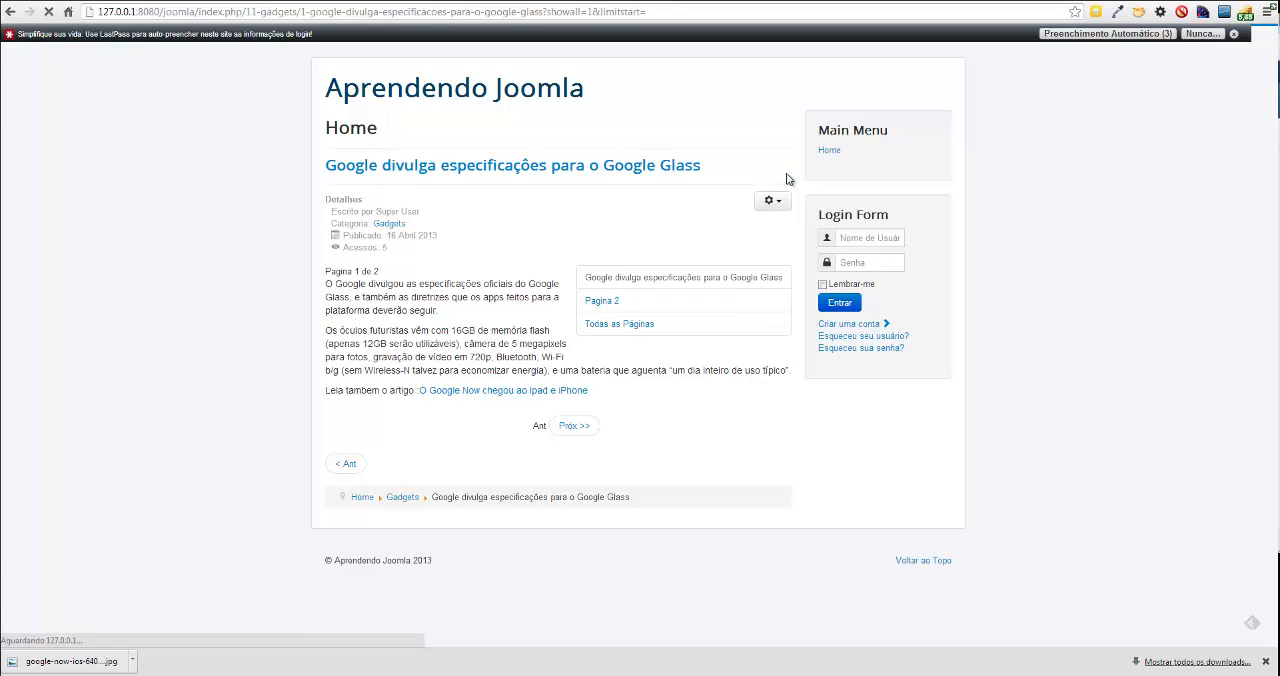
key(F5)
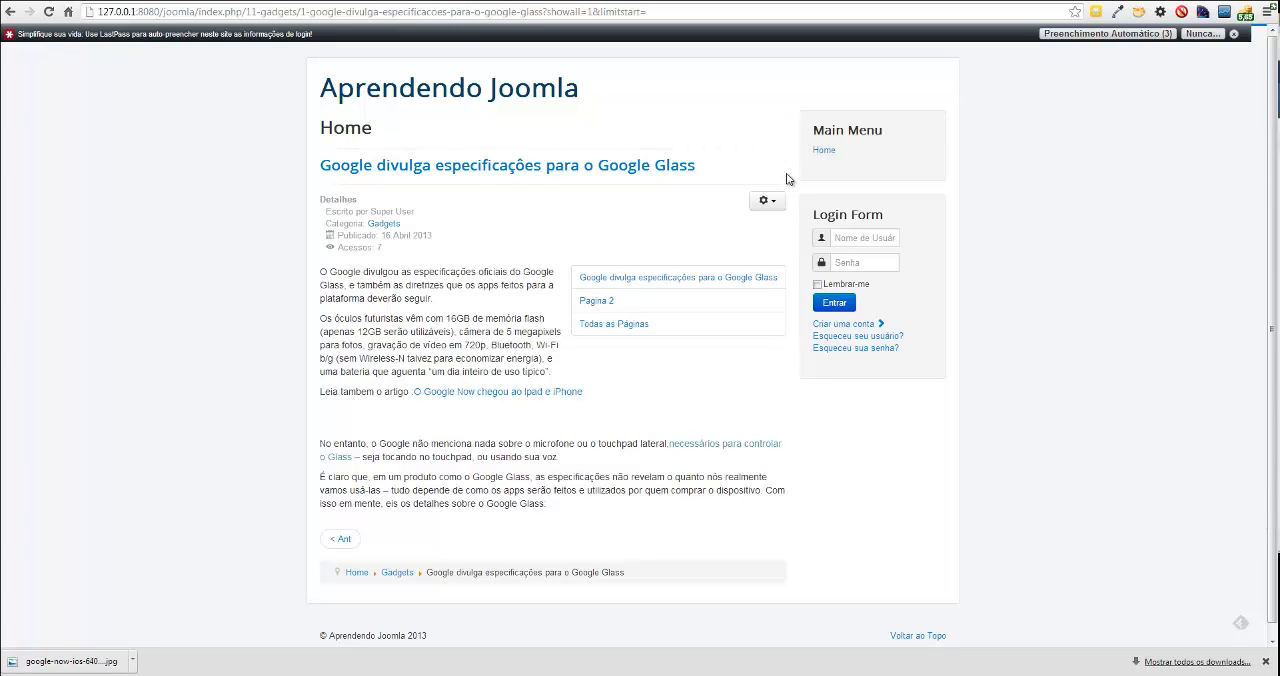
Delete the page break below the linked article line in the Google Glass article's editor.
key(ctrl+Tab)
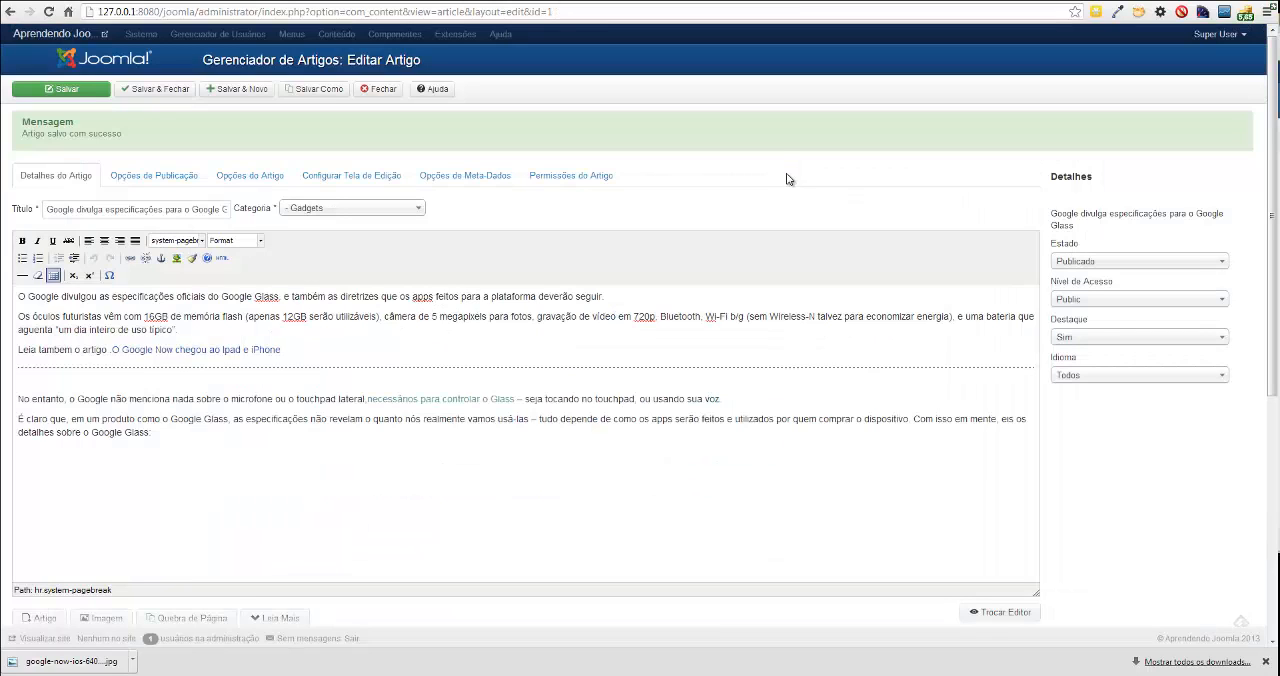
key(Delete)
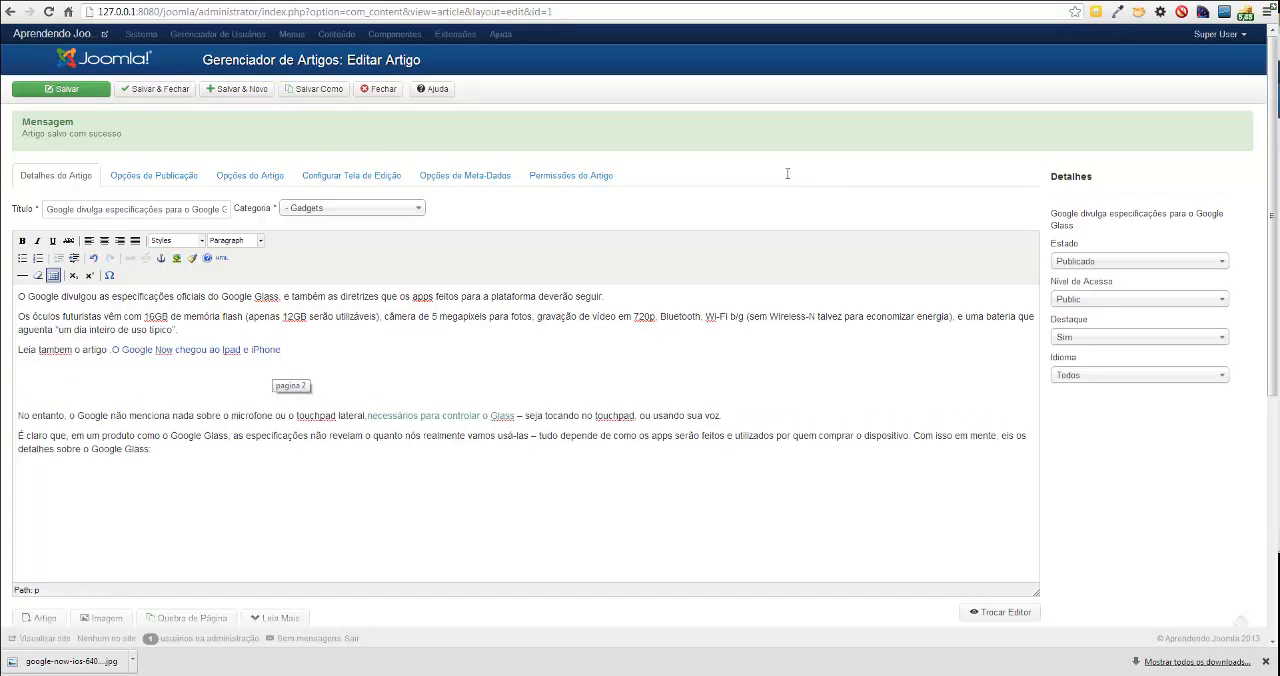